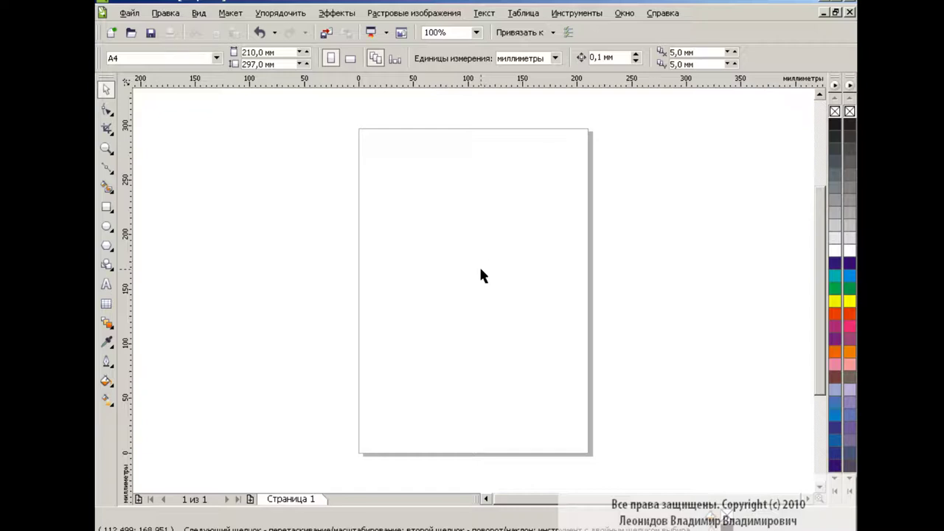
- Draw a wide rectangle and set its height to 107 mm
left_click(107, 209)
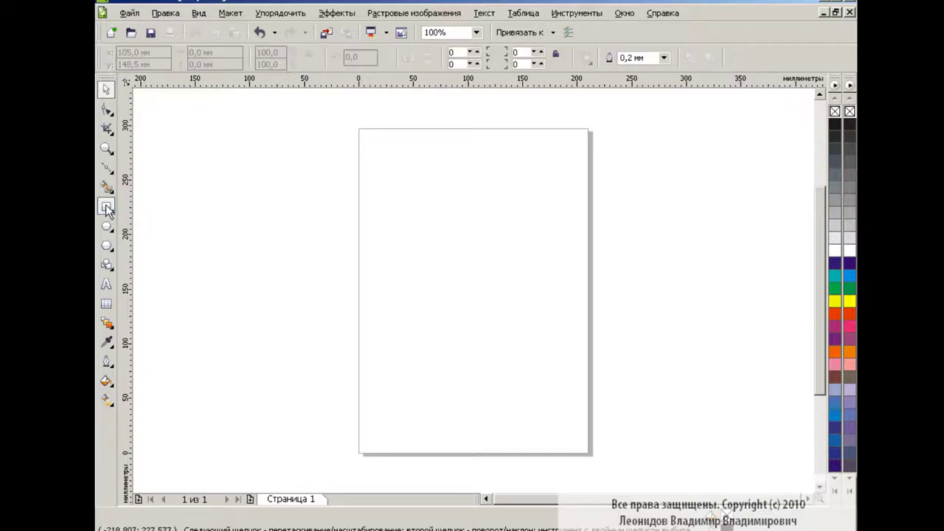
left_click_drag(370, 219, 580, 338)
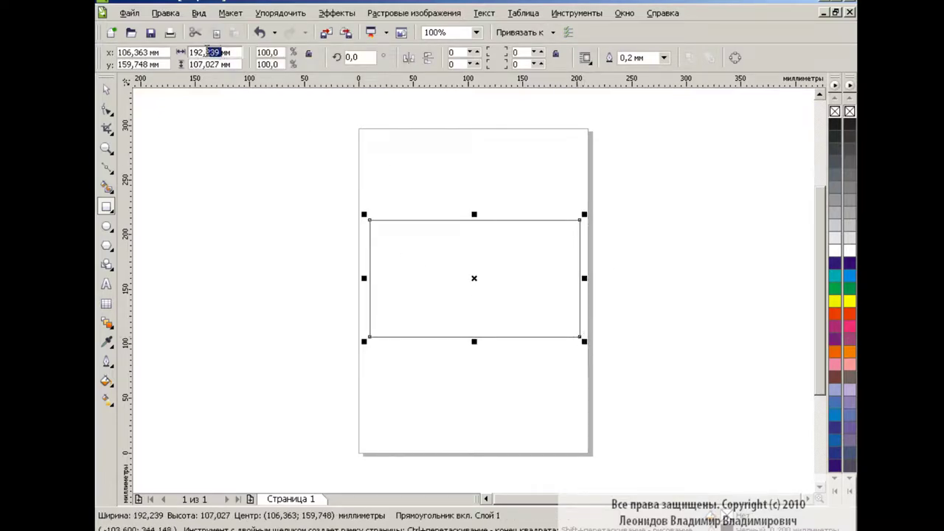
left_click(217, 64)
key("shift+Left")
key("shift+Left")
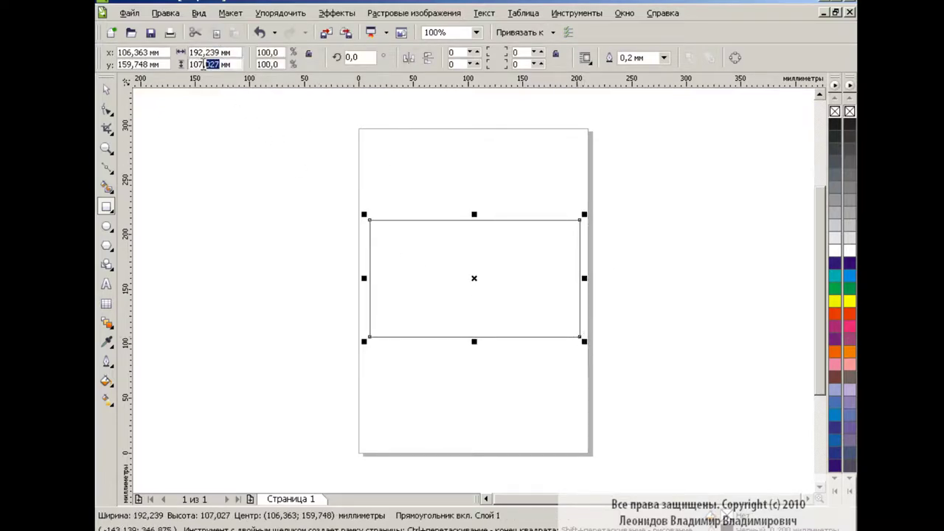
key("BackSpace")
- Add a narrow 107 mm-tall ellipse over the rectangle's right end and select both shapes
left_click(107, 226)
left_click_drag(295, 214, 212, 131)
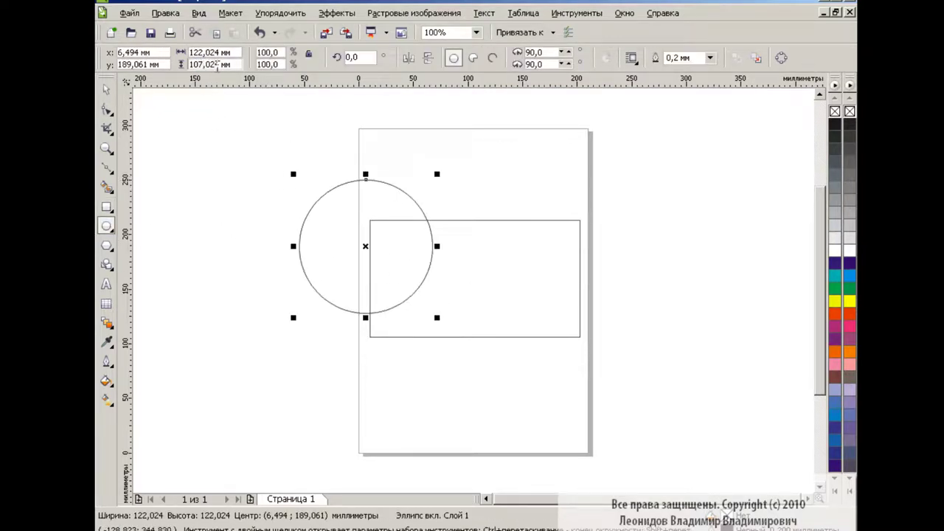
key("BackSpace")
key("Return")
left_click(107, 89)
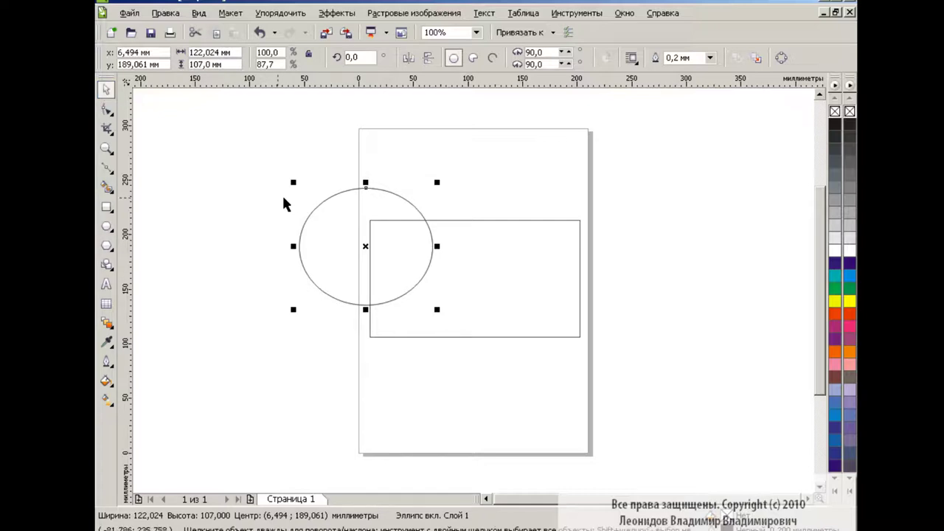
left_click_drag(290, 193, 291, 195)
left_click_drag(410, 252, 588, 283)
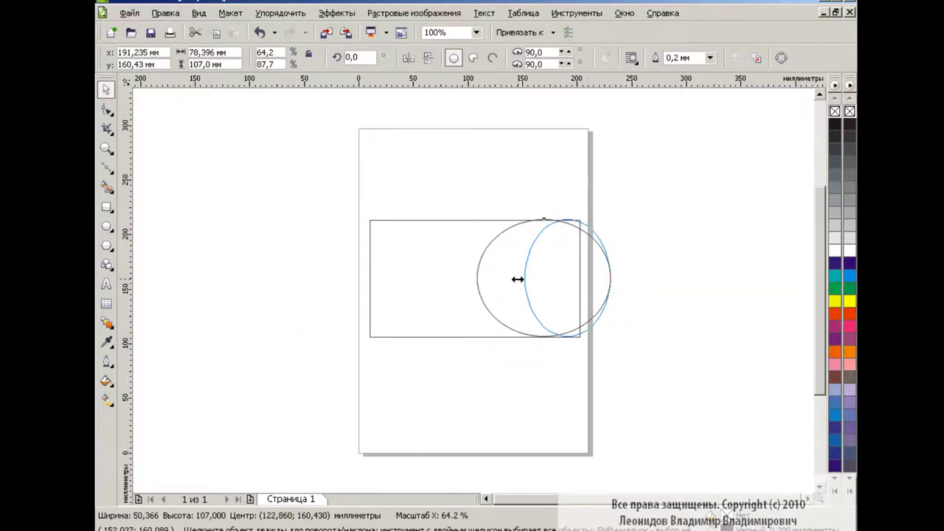
left_click_drag(473, 279, 526, 279)
left_click_drag(331, 185, 653, 370)
- Centre the ellipse vertically on the rectangle with Align and Distribute
left_click(684, 57)
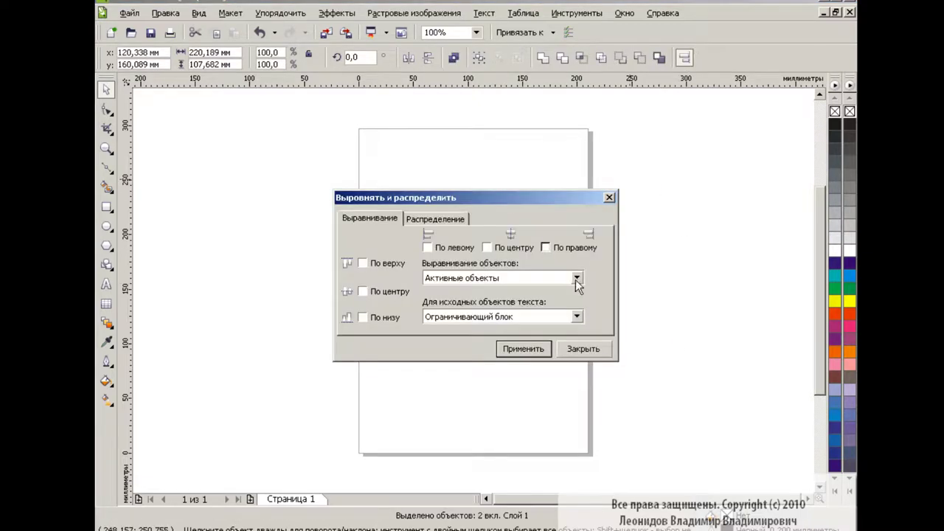
left_click(520, 349)
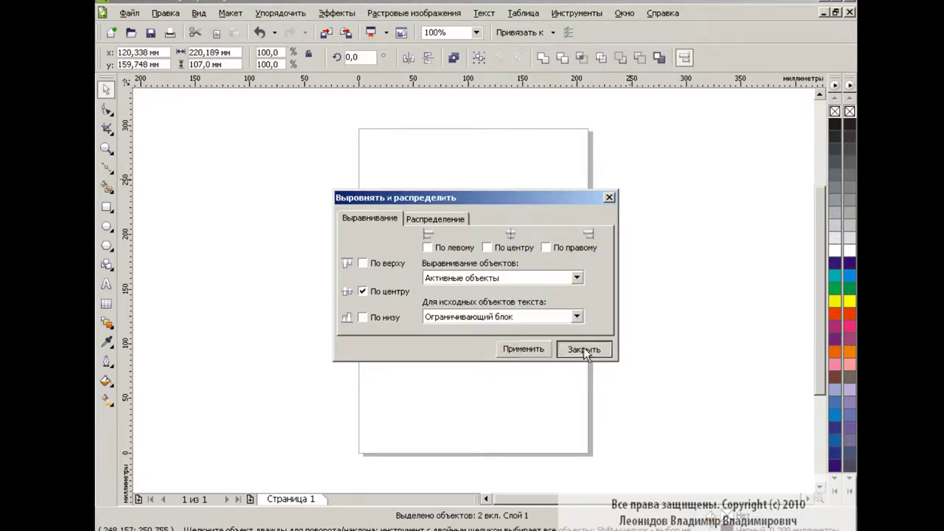
left_click(583, 349)
left_click(679, 301)
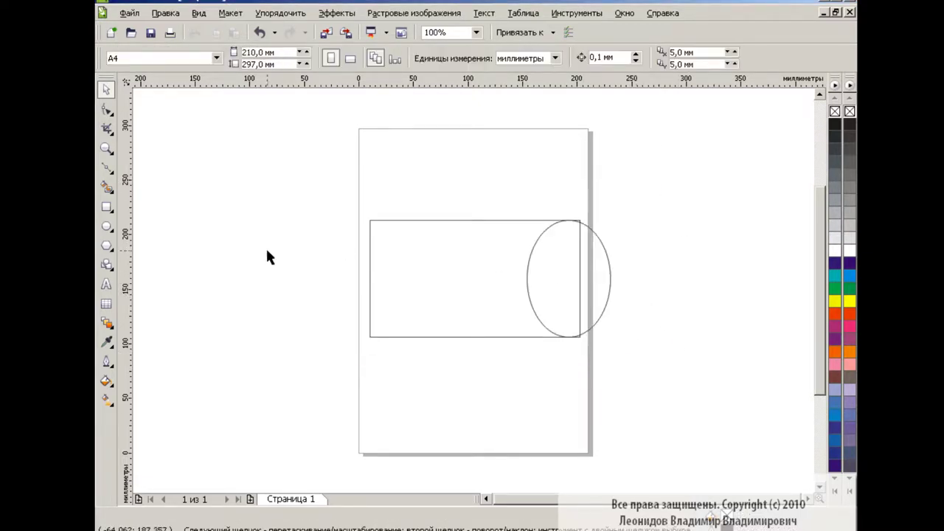
- Smart Fill the three enclosed regions and weld them into one blue-grey shape
left_click(107, 187)
left_click(554, 264)
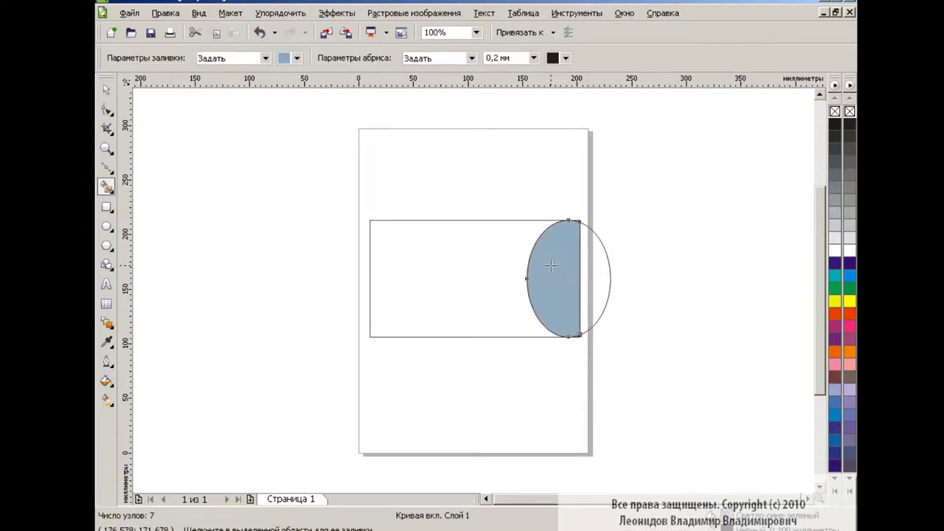
left_click(448, 256)
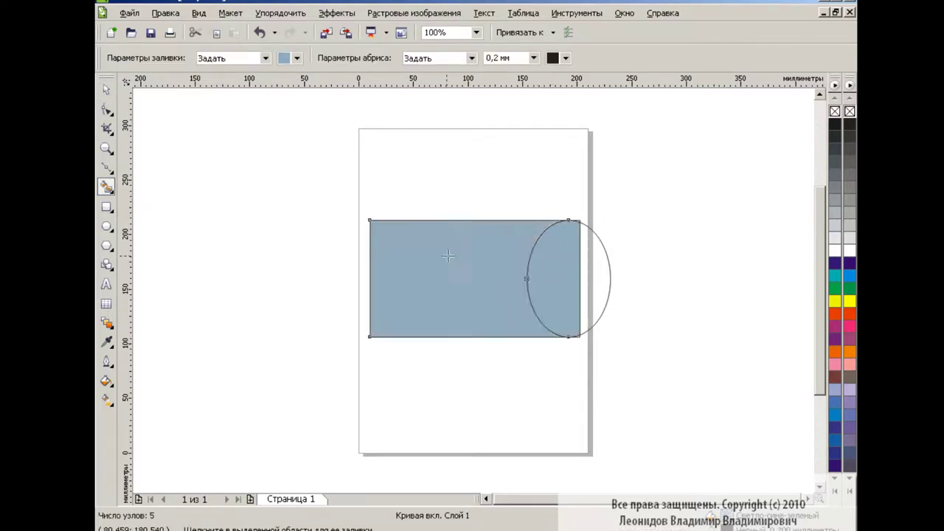
left_click(596, 264)
key("space")
key("ctrl+a")
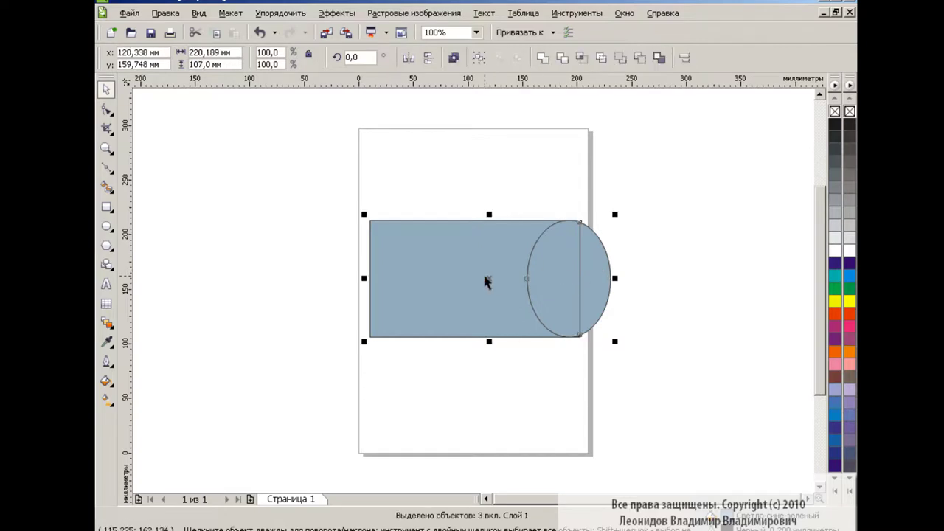
left_click(543, 57)
- Delete the original rectangle outline and move the spare ellipse off to the left
left_click_drag(496, 281, 489, 411)
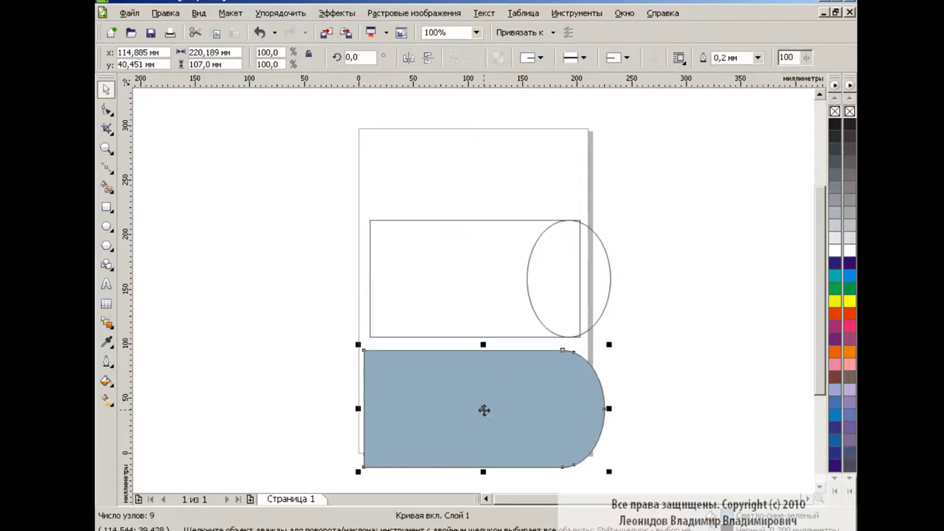
left_click(581, 298)
key("Delete")
left_click_drag(564, 270, 234, 273)
left_click_drag(500, 419, 506, 288)
left_click(396, 363)
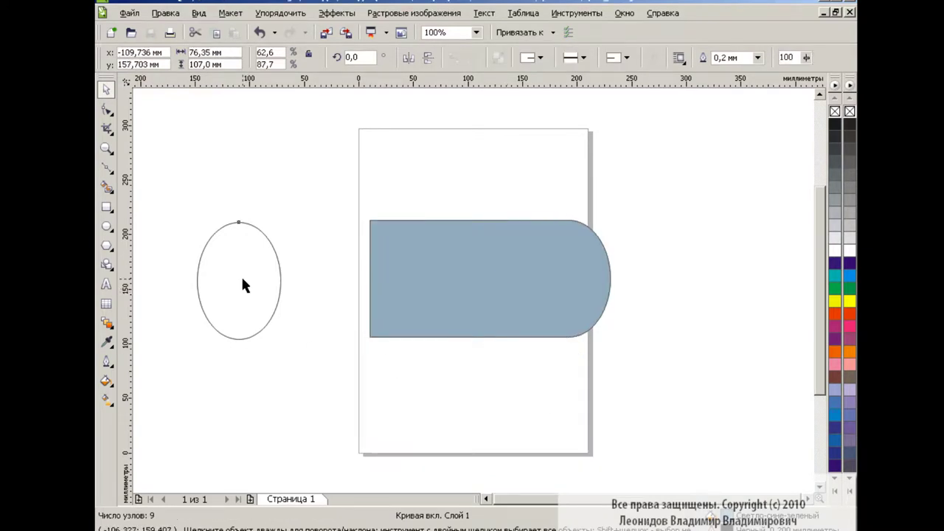
- Place the ellipse on the shape's left edge, centre it vertically, and bring it to front
left_click_drag(242, 280, 367, 280)
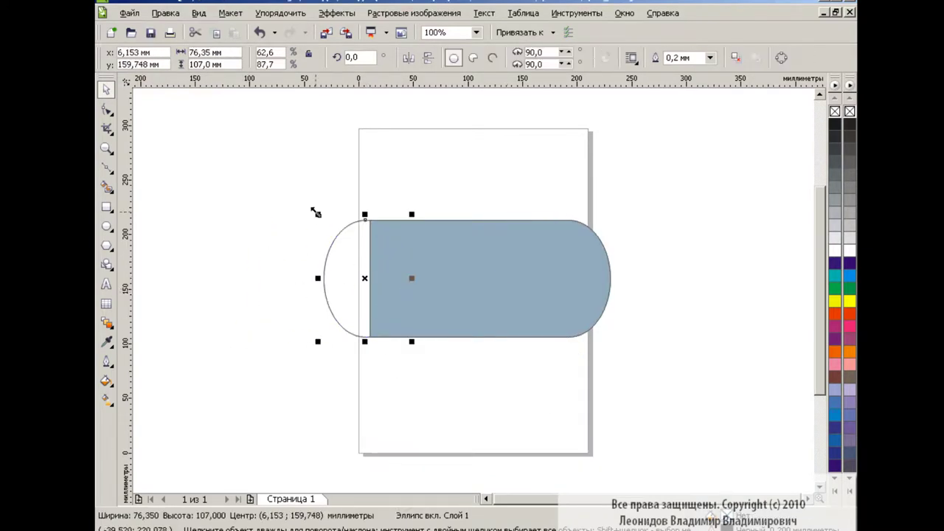
left_click_drag(314, 200, 627, 355)
left_click(685, 57)
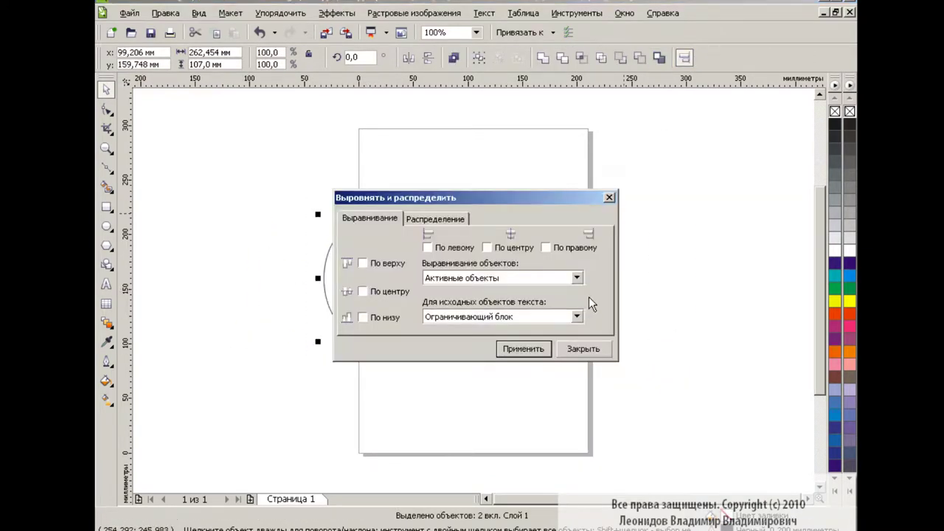
left_click(362, 291)
left_click(523, 349)
left_click(582, 349)
left_click(357, 282)
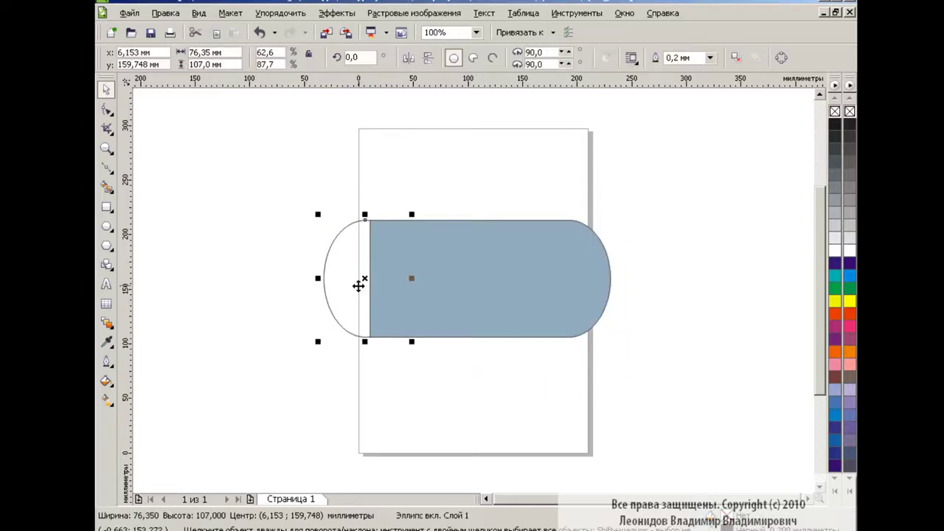
key("shift+Page_Up")
- Smart Fill the cylinder body teal
left_click(414, 369)
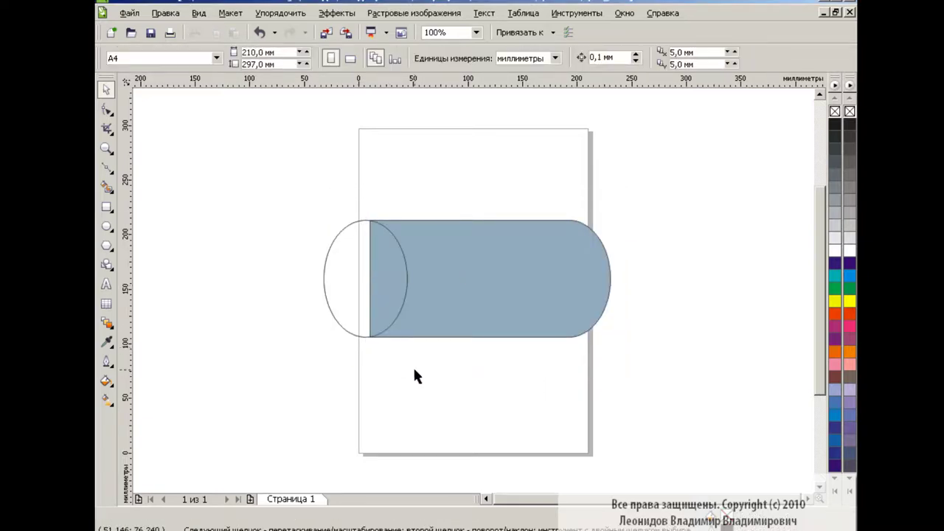
left_click(107, 187)
left_click(297, 58)
left_click(296, 97)
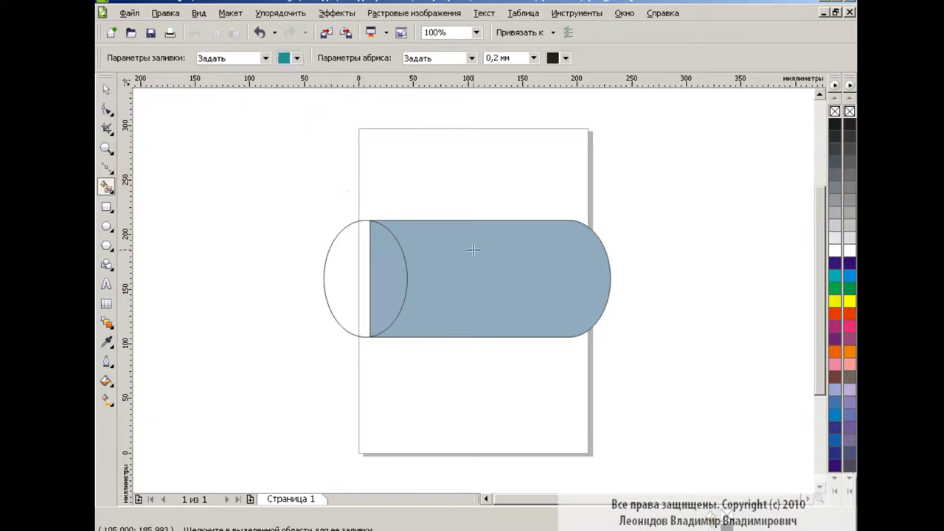
left_click(473, 251)
- Reposition the teal body and end ellipse together, then convert the ellipse to curves
left_click(107, 89)
left_click_drag(489, 279, 647, 242)
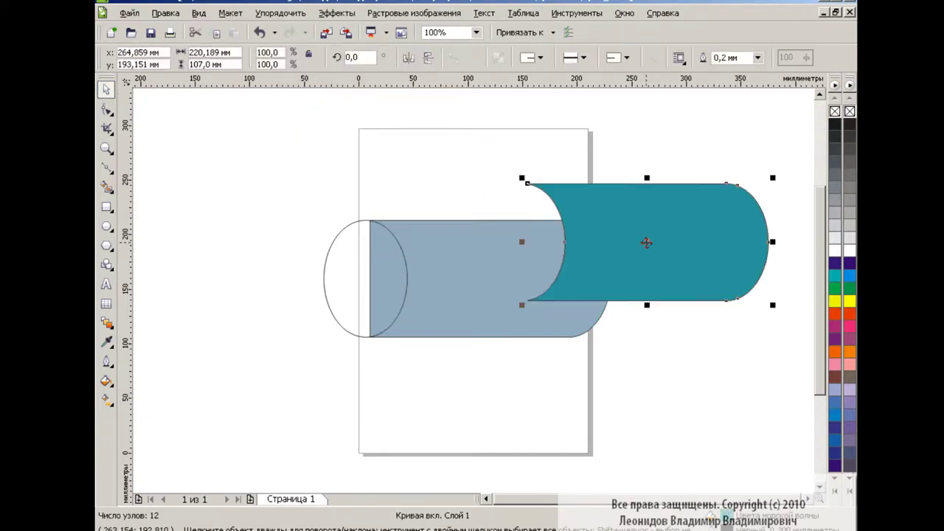
left_click(259, 33)
left_click(379, 274)
left_click(350, 262, "shift")
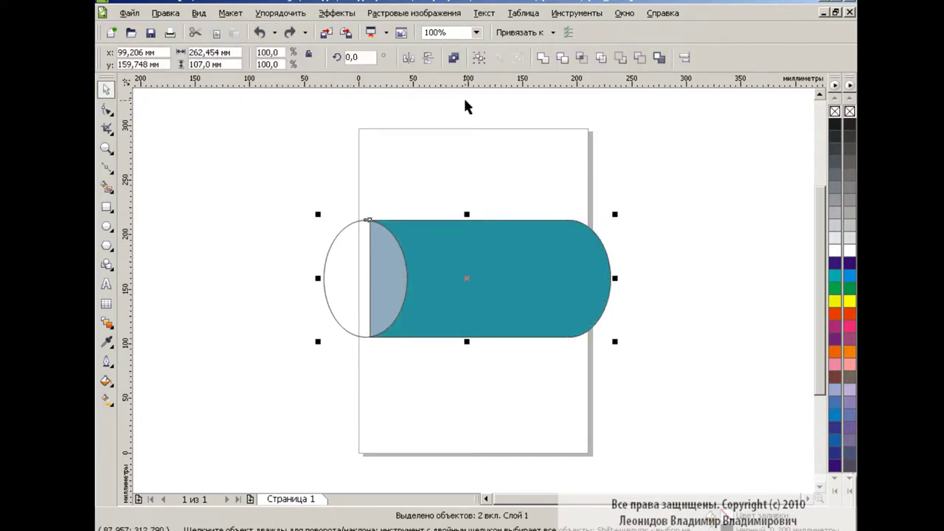
left_click_drag(466, 279, 467, 404)
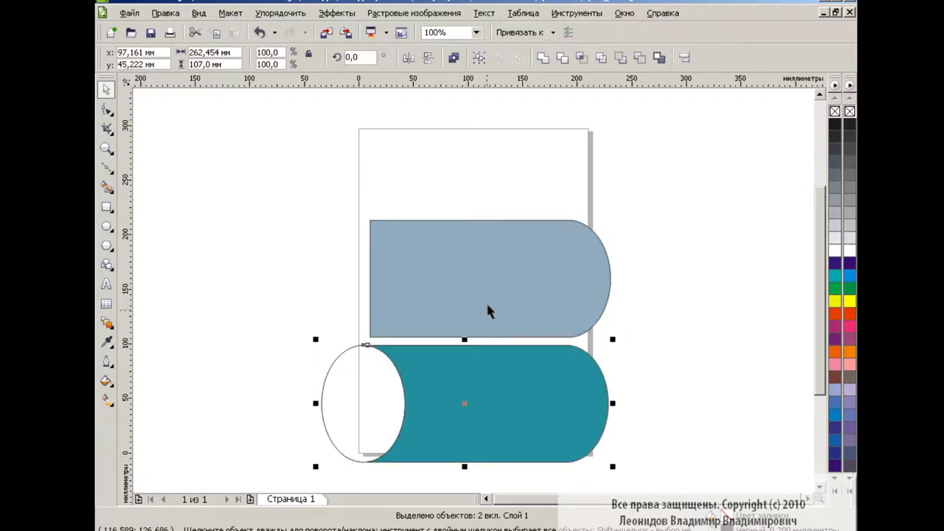
left_click(413, 302)
left_click_drag(296, 326, 647, 468)
left_click_drag(470, 402, 487, 264)
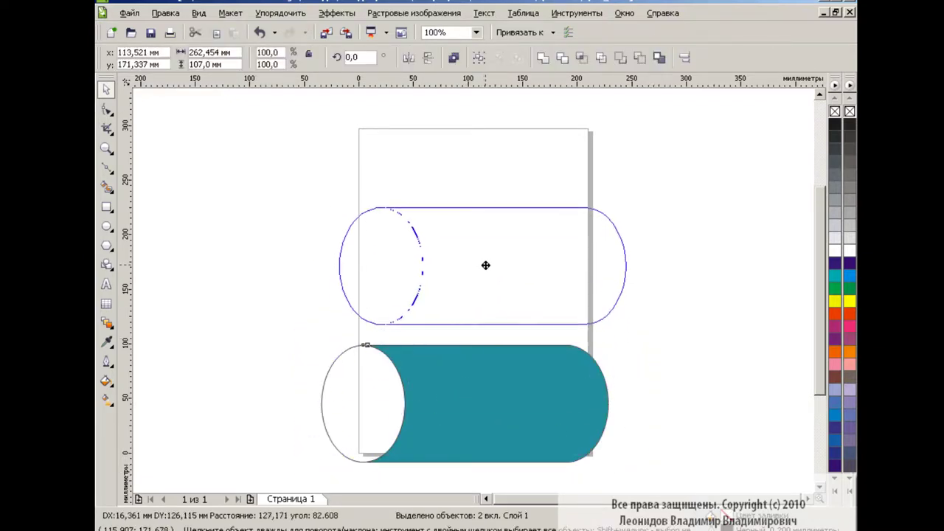
left_click(362, 244)
left_click(781, 58)
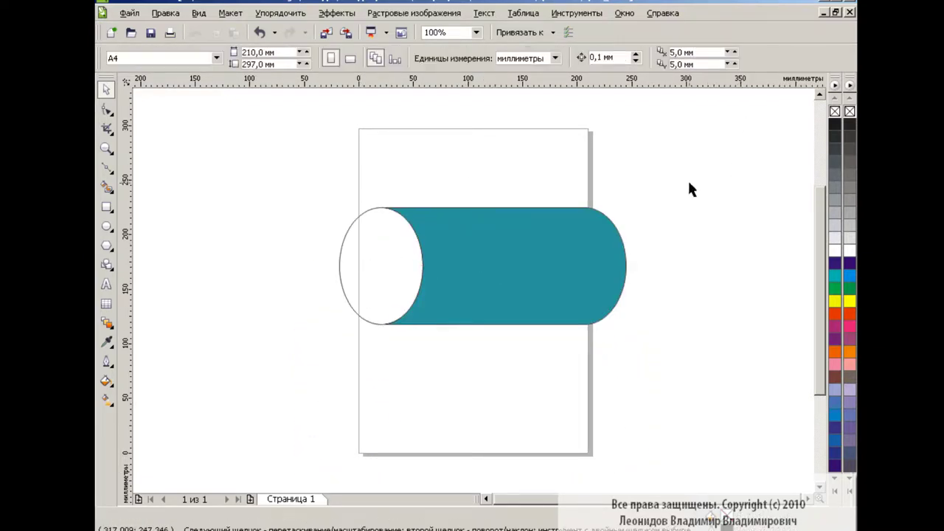
- With the Shape tool, pull the end cap's left edge inward and bend its upper handles
left_click(106, 109)
left_click_drag(339, 266, 395, 264)
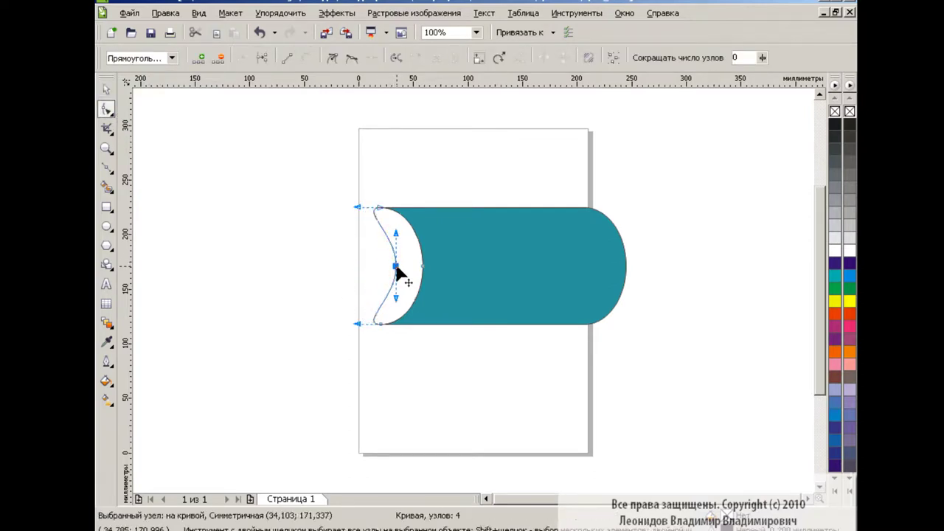
left_click(310, 255)
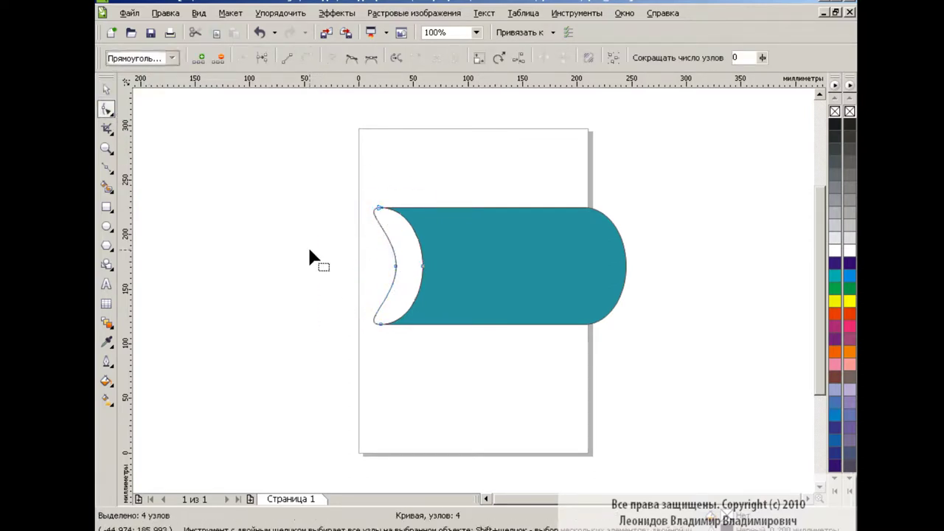
left_click(379, 209)
mouse_move(359, 210)
left_mouse_down()
mouse_move(347, 232)
mouse_move(338, 220)
left_mouse_up()
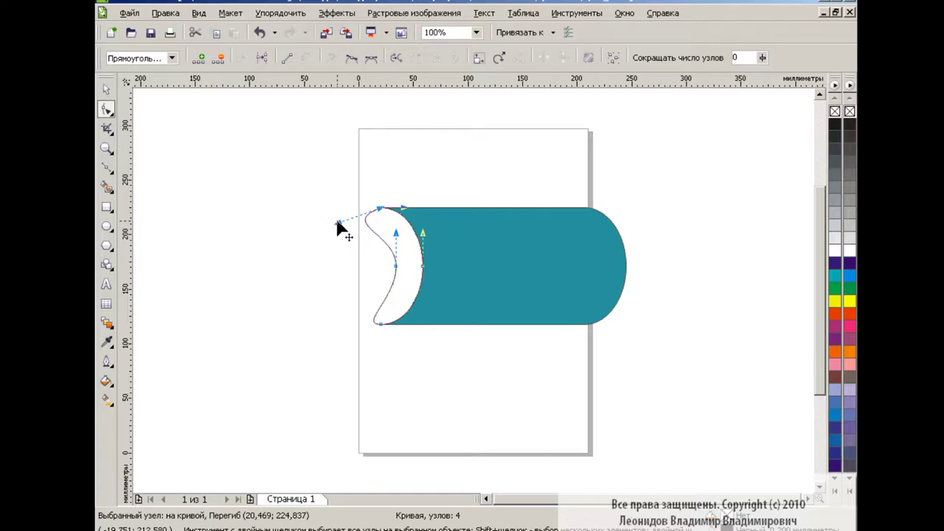
left_click(389, 247)
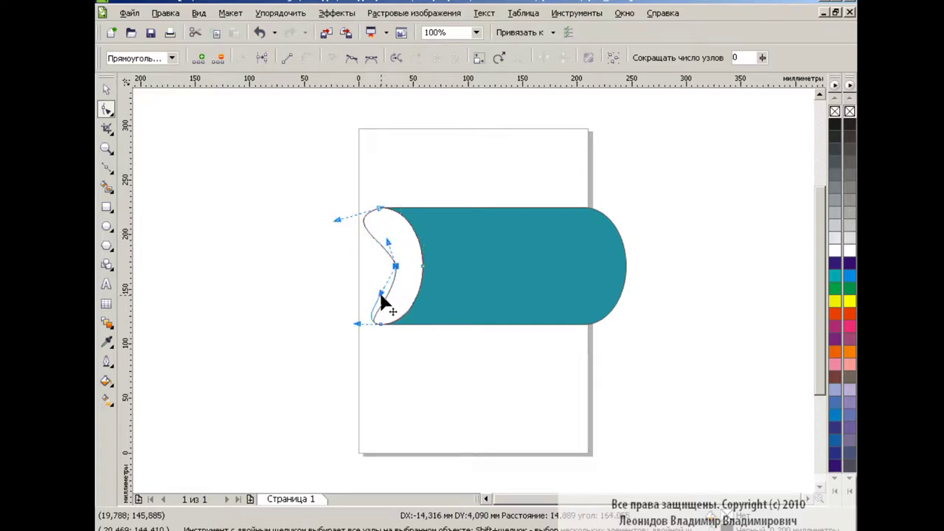
mouse_move(399, 306)
left_mouse_down()
mouse_move(381, 324)
mouse_move(349, 318)
left_mouse_up()
left_click(382, 324)
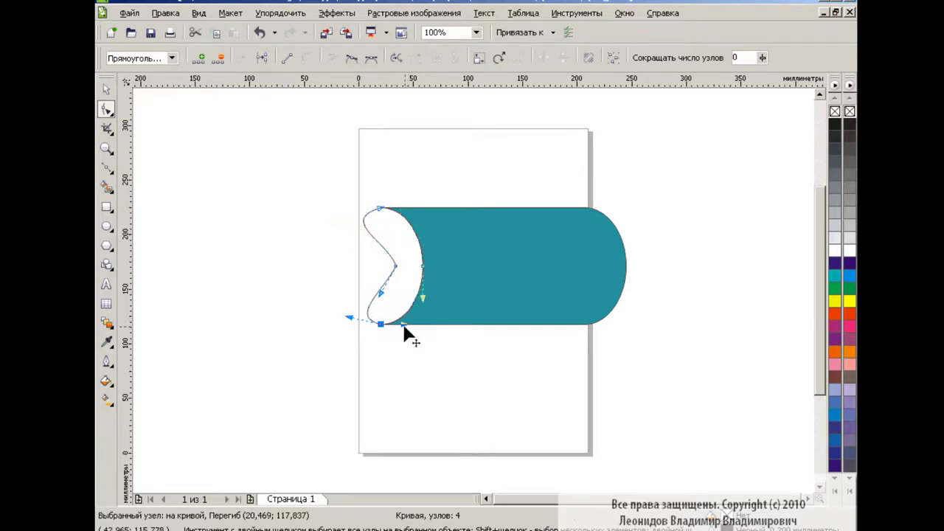
- Refine the upper and lower curve segments into two rounded lobes meeting at a central point
left_click(312, 275)
left_click(395, 266)
left_click_drag(389, 241, 379, 243)
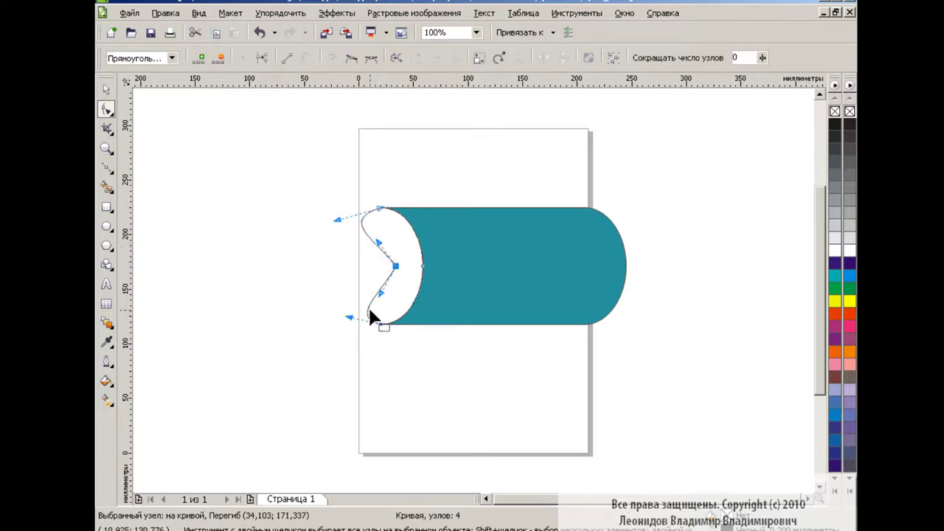
left_click_drag(370, 311, 373, 312)
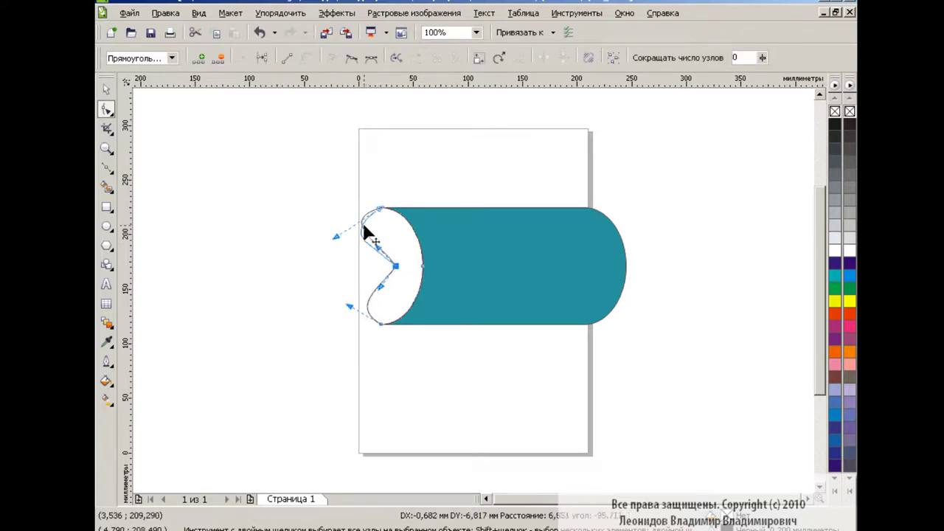
mouse_move(365, 221)
left_mouse_down()
mouse_move(378, 250)
mouse_move(343, 225)
left_mouse_up()
left_click(322, 256)
left_click(382, 213)
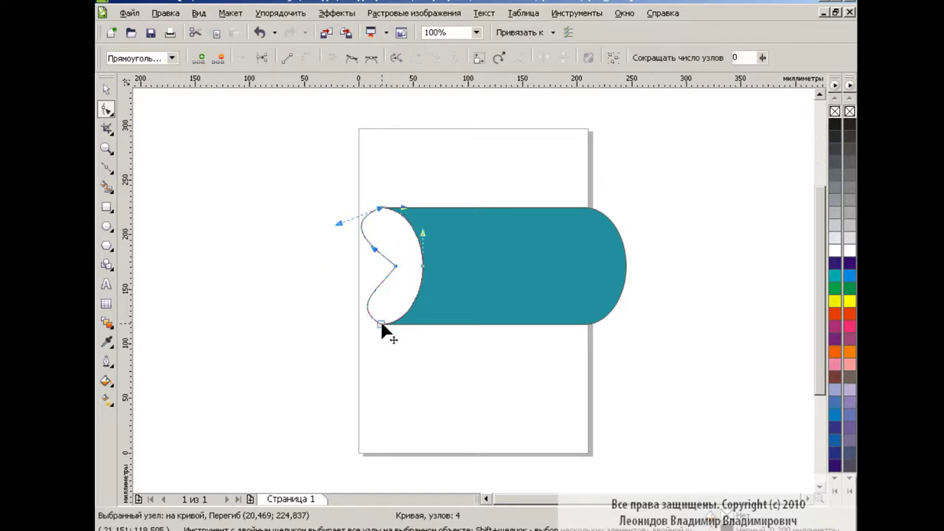
left_click(383, 324)
left_click_drag(349, 310, 342, 308)
left_click(317, 318)
- Paste a copy of the teal cylinder, scale it to 65.4%, and move it left
key("space")
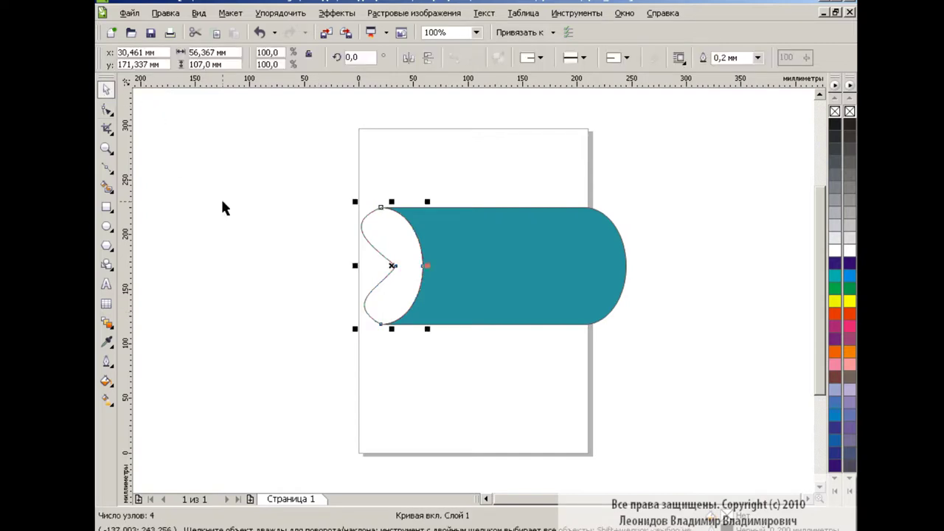
left_click(216, 32)
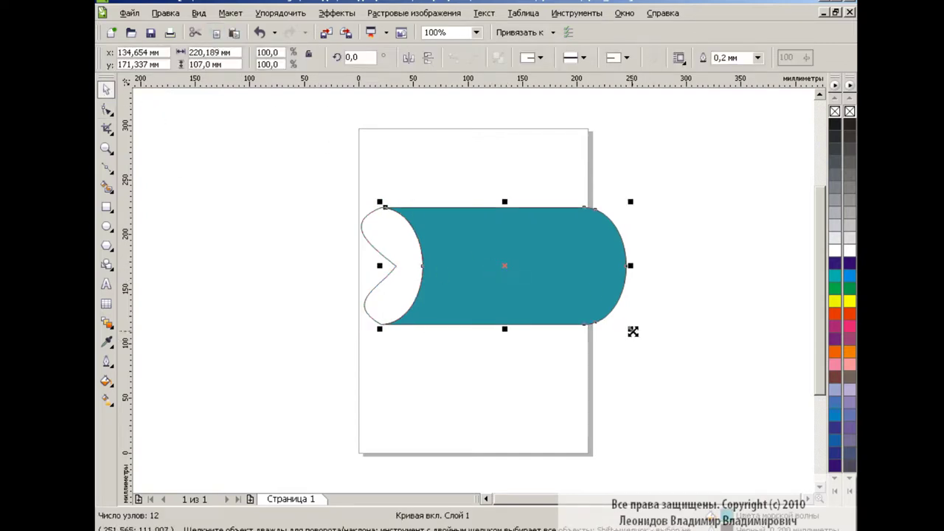
left_click_drag(633, 331, 556, 292)
left_click_drag(505, 266, 345, 264)
left_click_drag(291, 230, 265, 219)
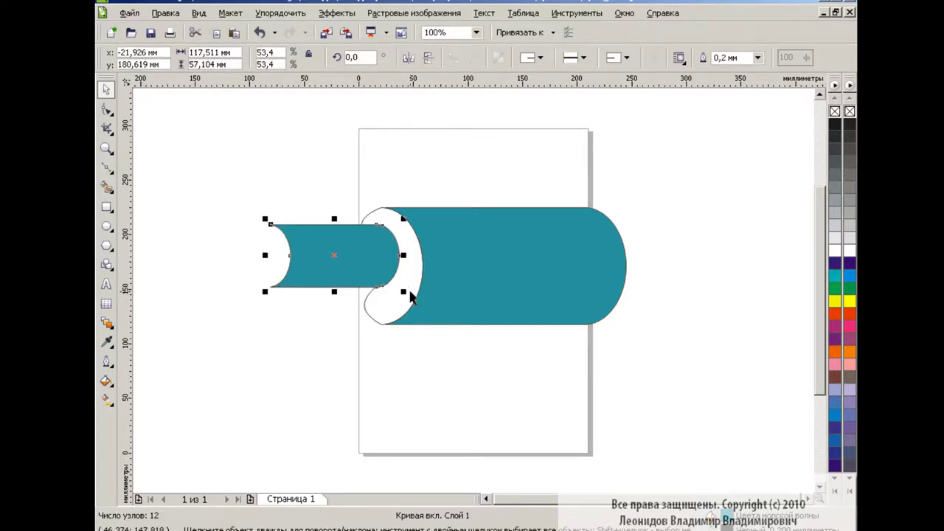
left_click_drag(411, 298, 421, 307)
left_click_drag(341, 263, 334, 264)
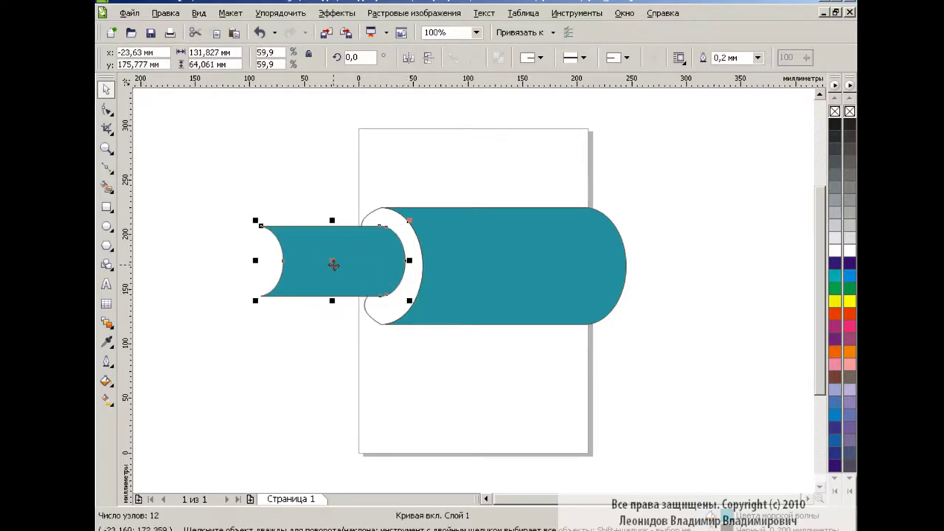
left_click_drag(411, 302, 424, 309)
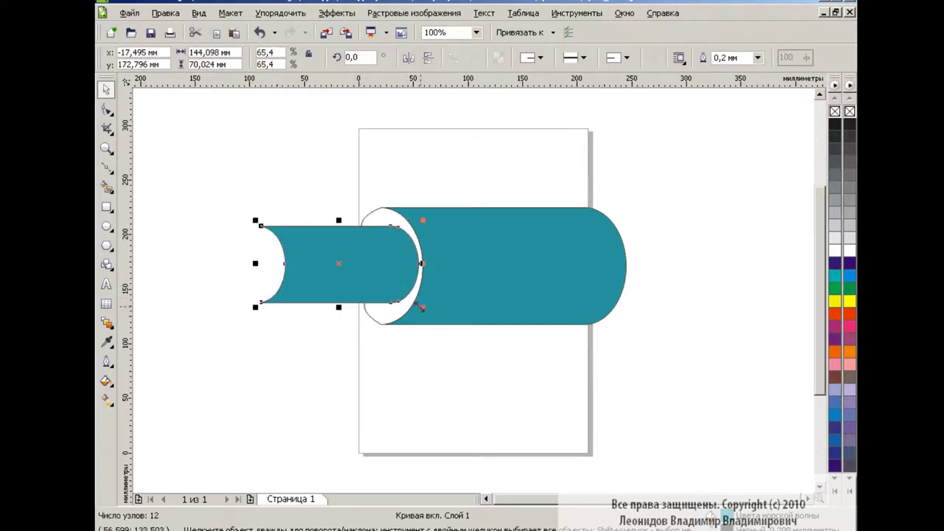
left_click_drag(410, 251, 395, 248)
- Marquee-select all three shapes and bring up Align and Distribute
left_click(439, 361)
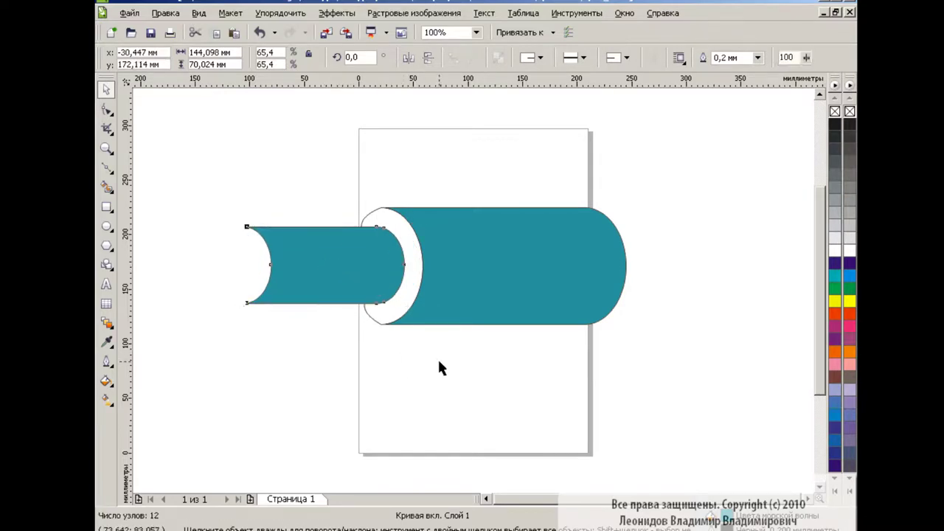
left_click_drag(211, 177, 675, 365)
left_click(685, 58)
- Vertically centre the three shapes and shift the smaller teal copy further left
left_click(363, 291)
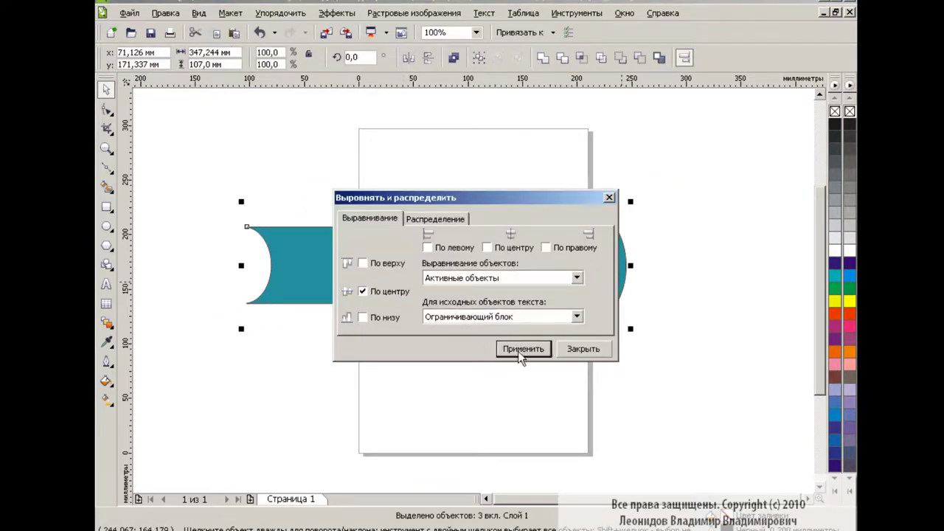
left_click(523, 349)
left_click(582, 350)
left_click(508, 360)
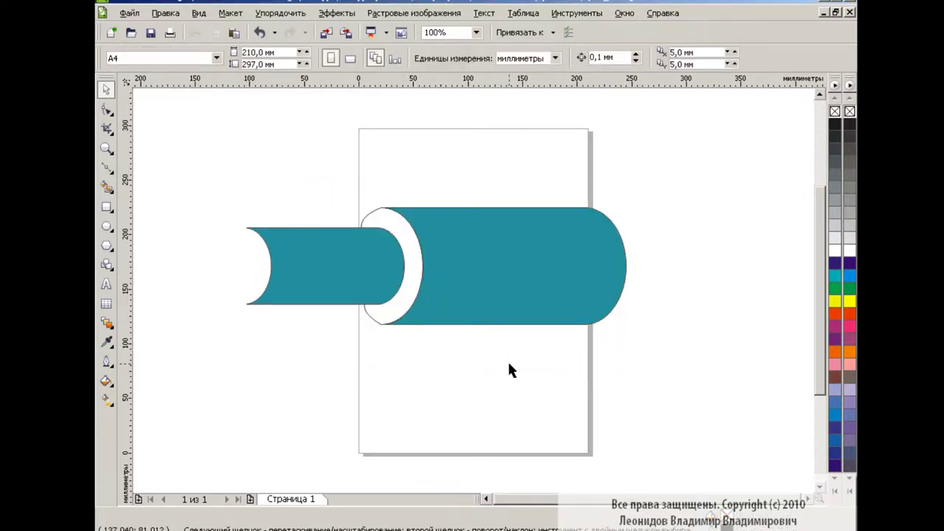
left_click(310, 250)
left_click_drag(340, 270, 262, 264)
left_click(360, 357)
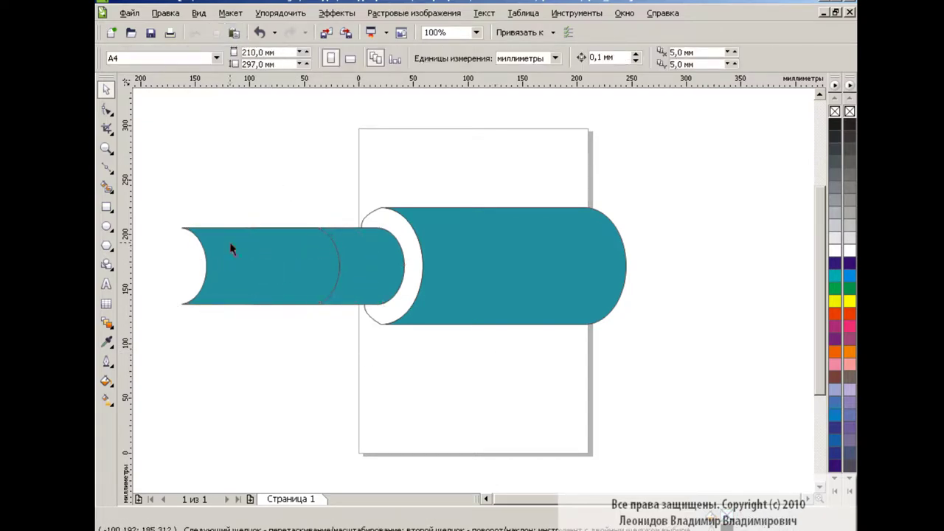
- Smart Fill the ring around the left end light green and the inner section yellow
left_click(107, 189)
left_click(296, 57)
left_click(285, 94)
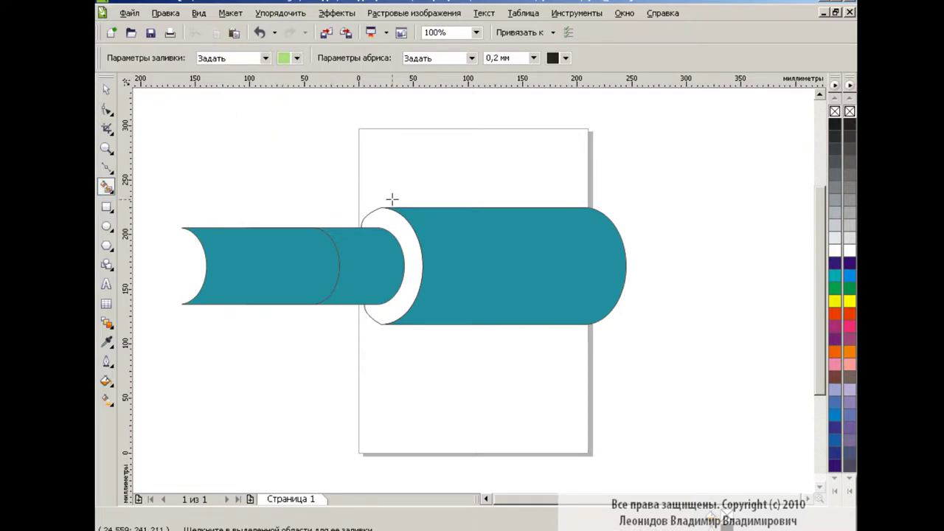
left_click(412, 249)
left_click(296, 58)
left_click(284, 81)
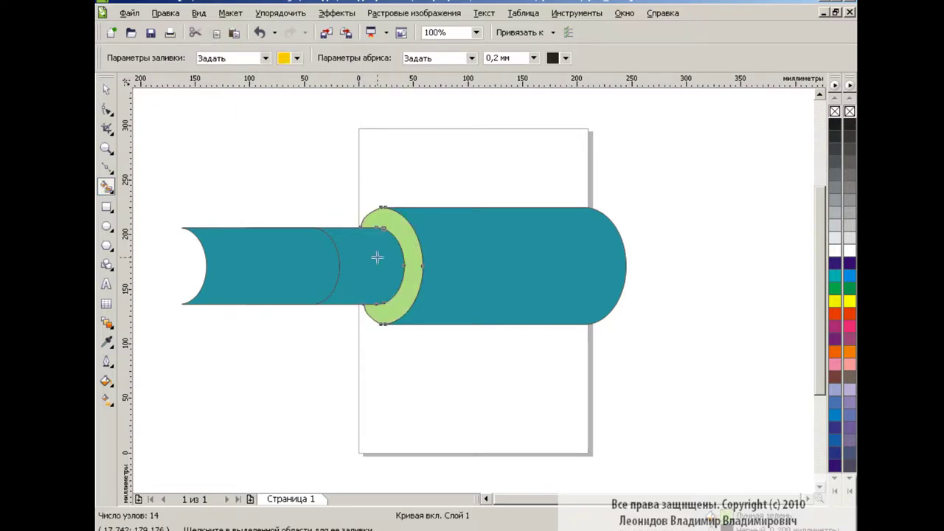
left_click(375, 258)
- Move the spare teal piece onto the cylinder's right end
left_click(107, 90)
left_click(286, 250)
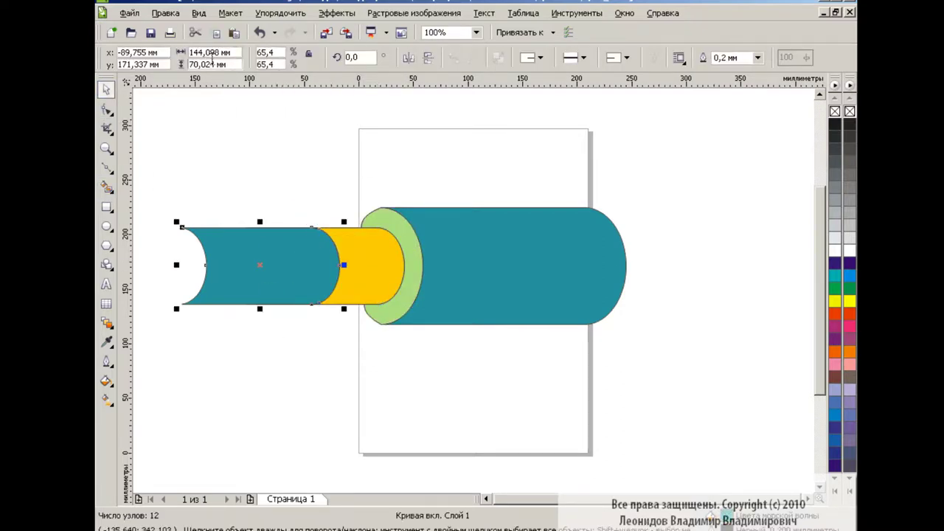
left_click_drag(263, 265, 569, 273)
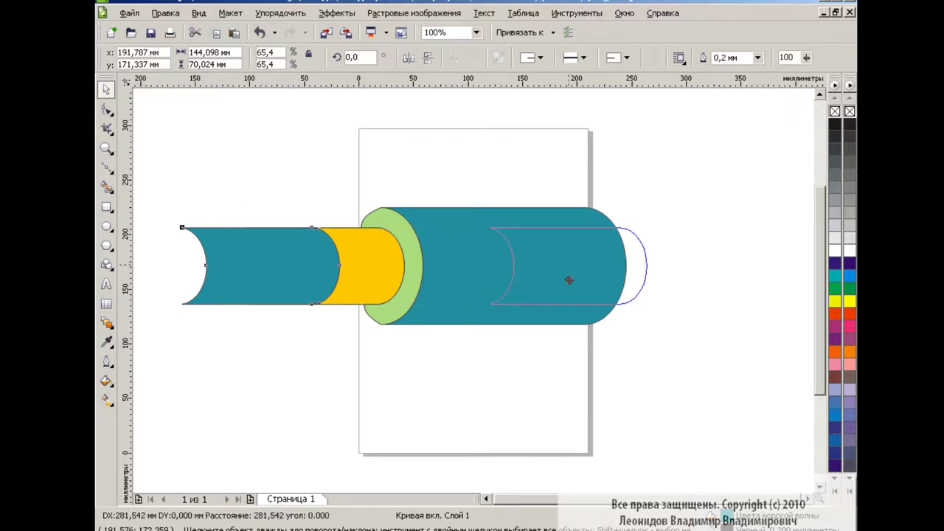
- Smart Fill the cylinder's right end cap olive
left_click(666, 274)
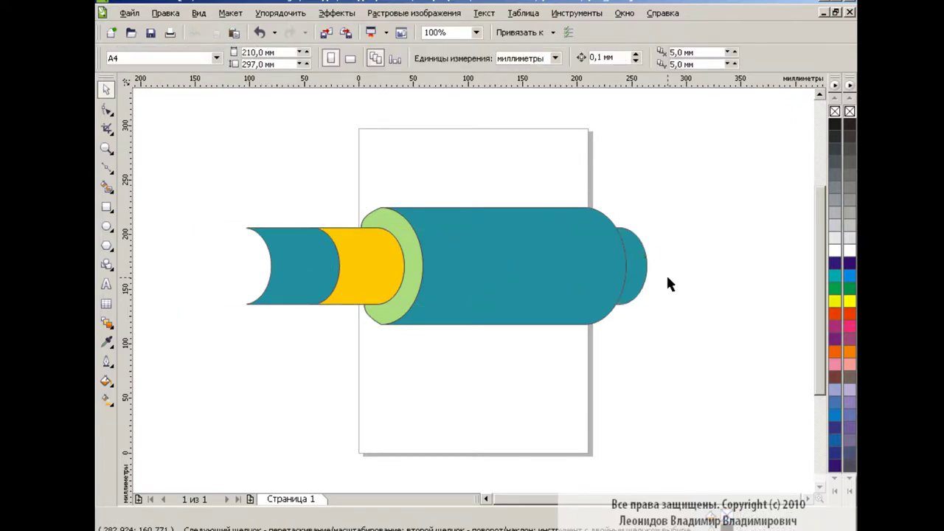
left_click(108, 188)
left_click(299, 57)
left_click(290, 93)
left_click(631, 264)
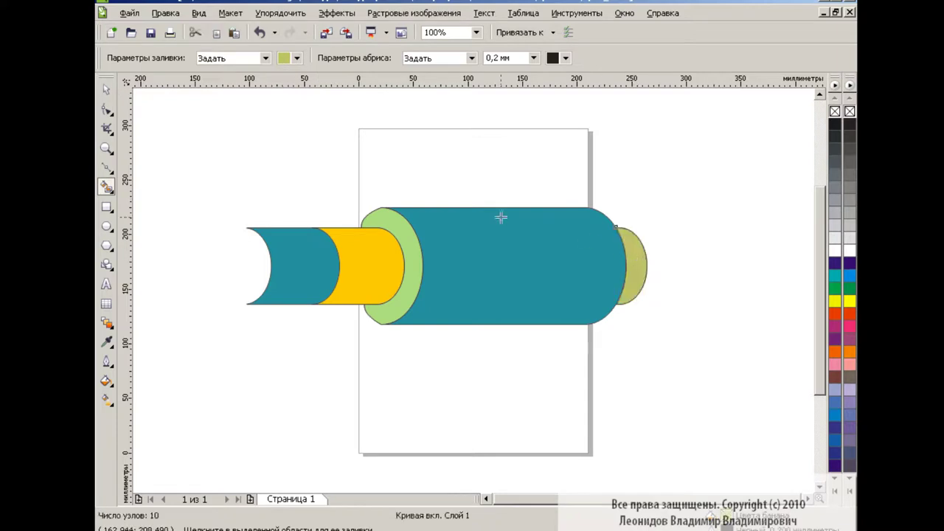
key("space")
- Delete the leftover teal pieces and outline, keeping the four finished cylinder parts centred
left_click(413, 248)
left_click(643, 257, "shift")
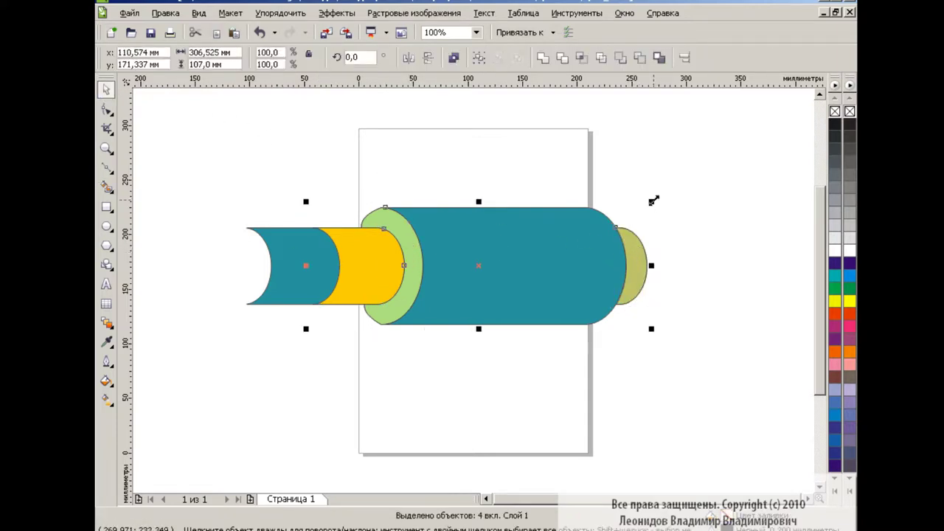
left_click_drag(654, 201, 583, 225)
left_click_drag(474, 286, 494, 409)
left_click_drag(220, 178, 679, 345)
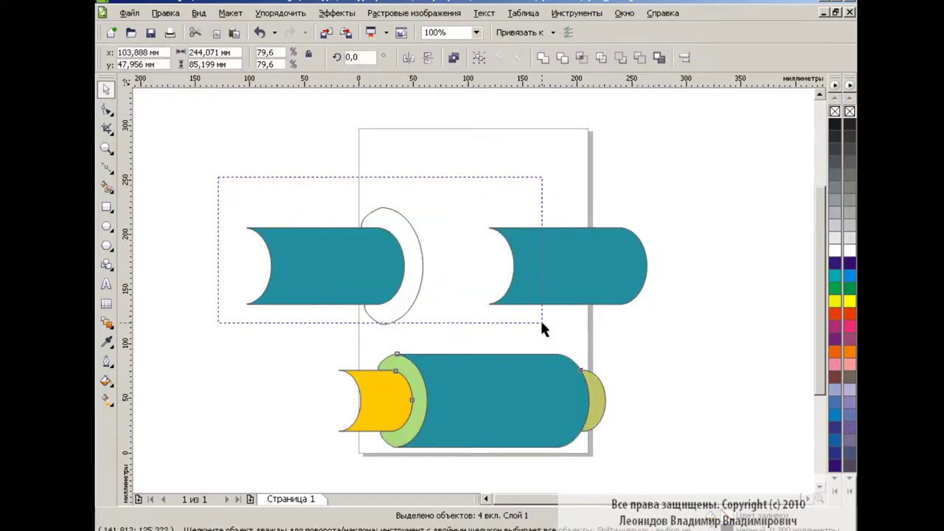
key("Delete")
left_click_drag(302, 343, 679, 472)
left_click_drag(467, 400, 527, 265)
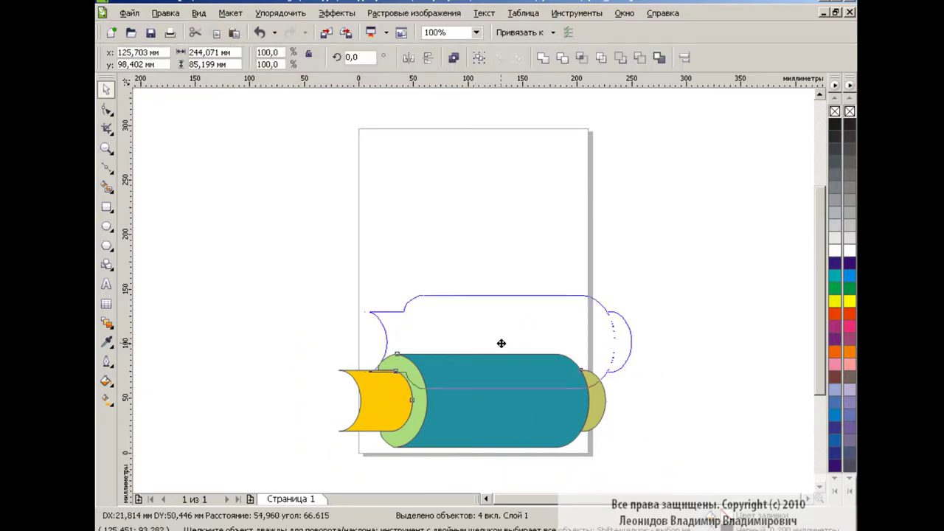
left_click(553, 388)
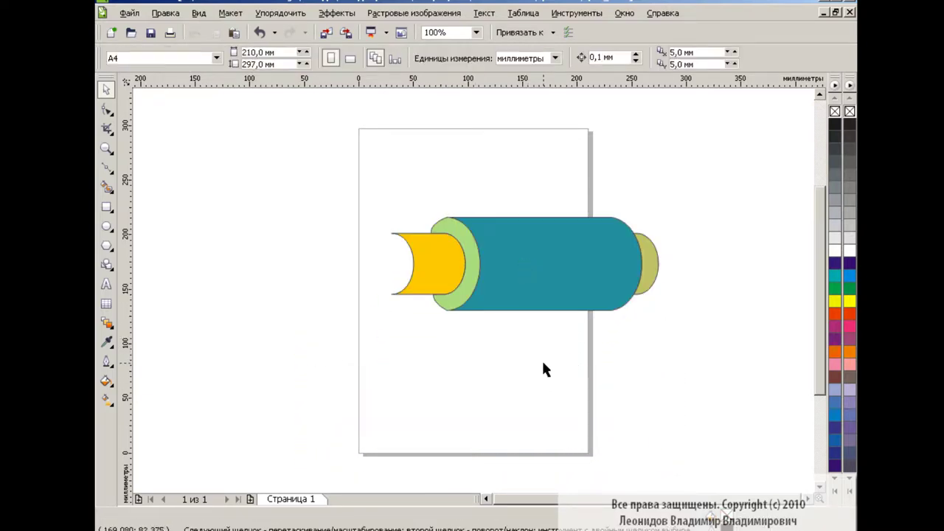
- Group the four cylinder parts and shrink the group to 37.3% in the lower right
left_click_drag(365, 186, 730, 373)
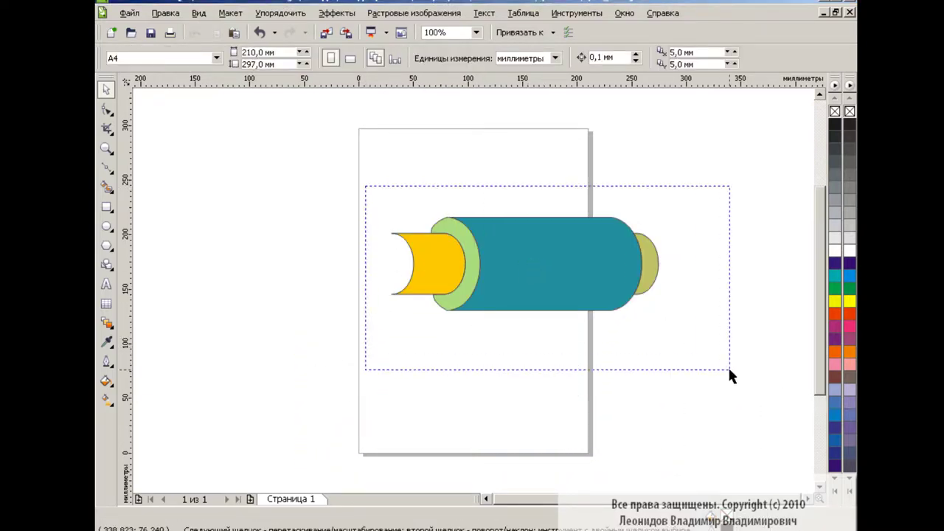
left_click(479, 58)
mouse_move(662, 211)
left_mouse_down()
mouse_move(488, 275)
mouse_move(740, 457)
left_mouse_up()
left_click(476, 293)
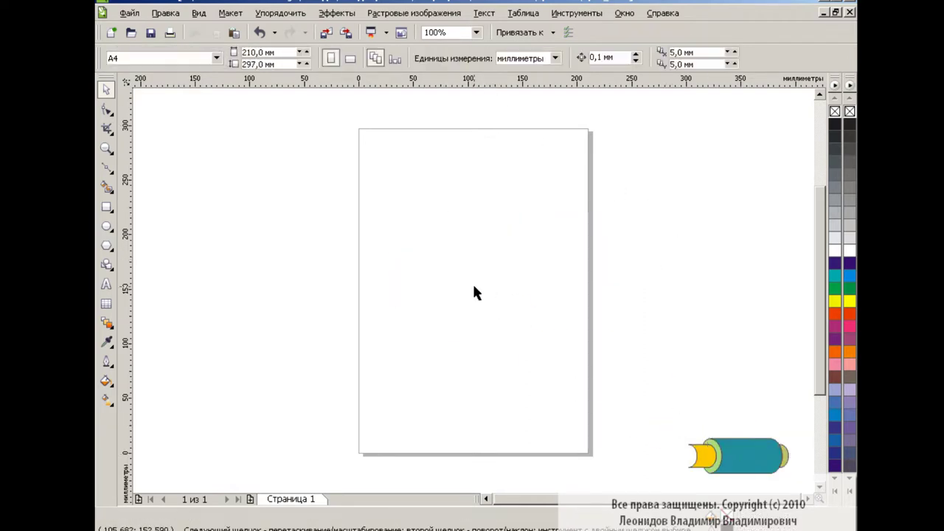
- Draw a 261.773 mm circle with a concentric inner copy scaled to 90.1%
left_click(107, 226)
left_click_drag(325, 160, 622, 456)
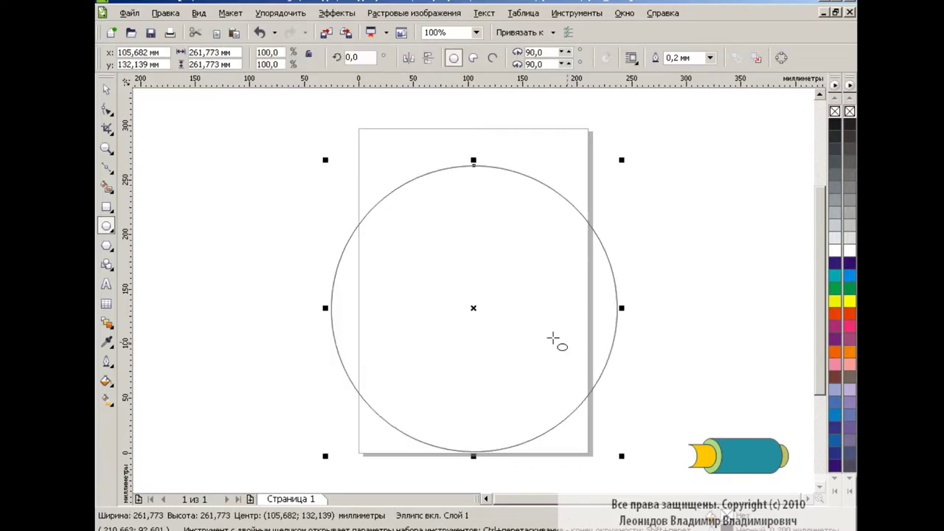
left_click_drag(474, 307, 476, 293)
left_click(235, 32)
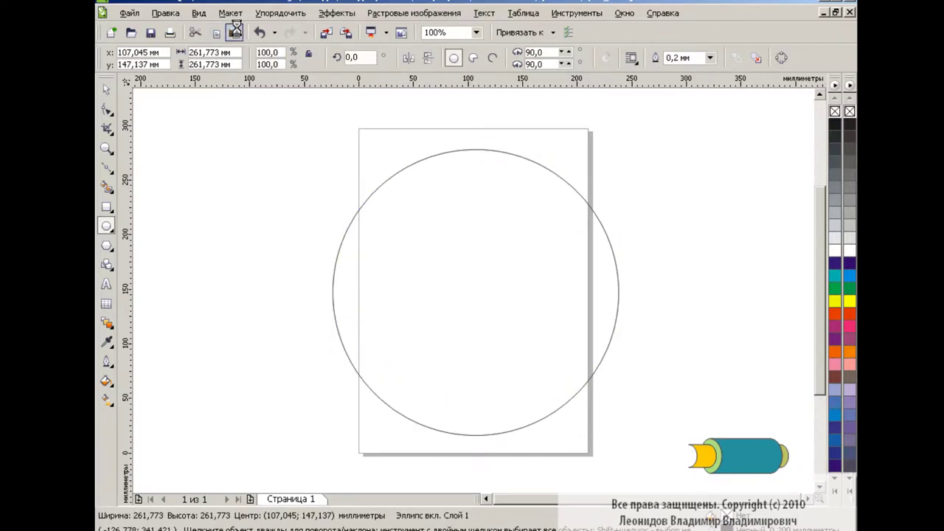
left_click_drag(624, 141, 611, 158)
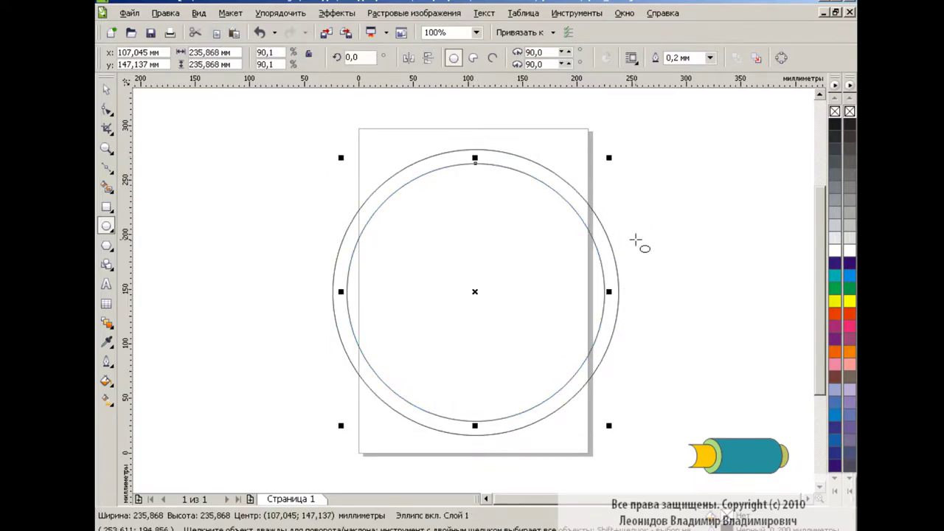
- Duplicate both circles and shift the copied pair 29.3 mm to the left
key("space")
left_click(494, 151)
left_click(495, 166, "shift")
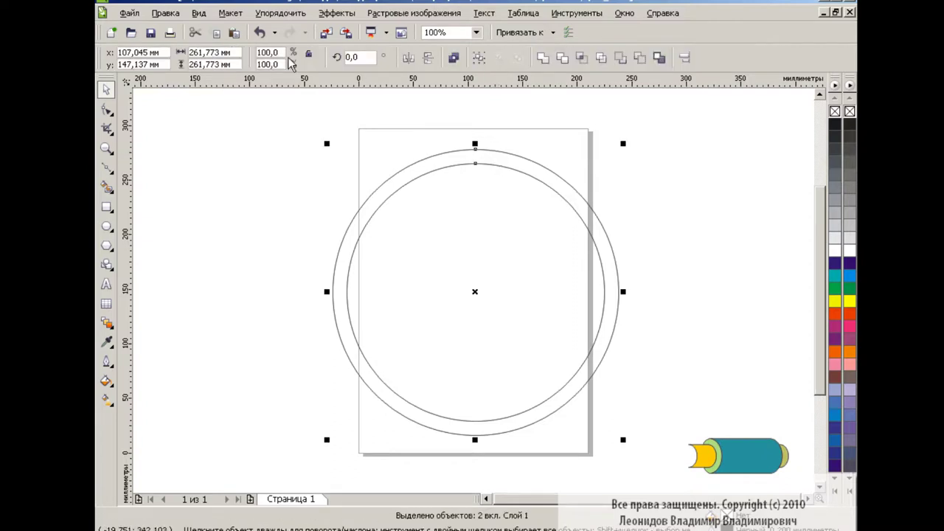
left_click(236, 33)
left_click_drag(476, 293, 443, 293)
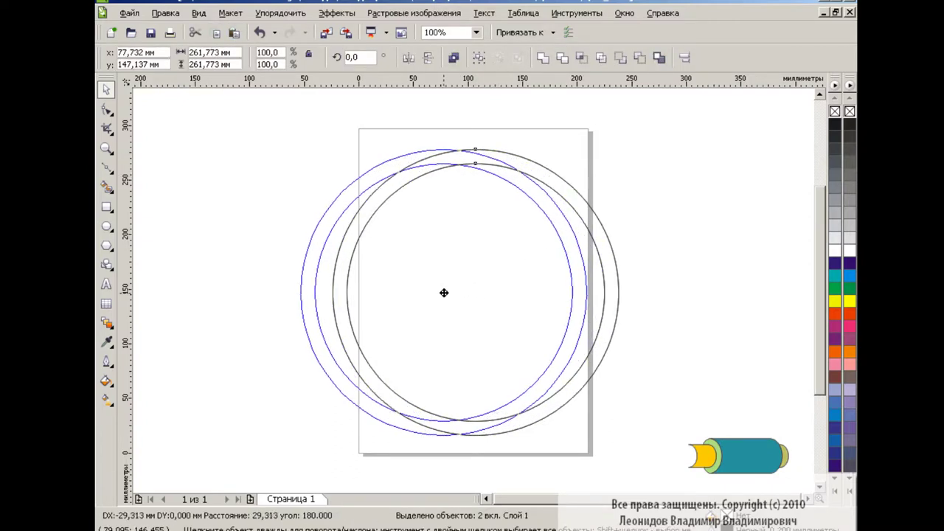
left_click(696, 242)
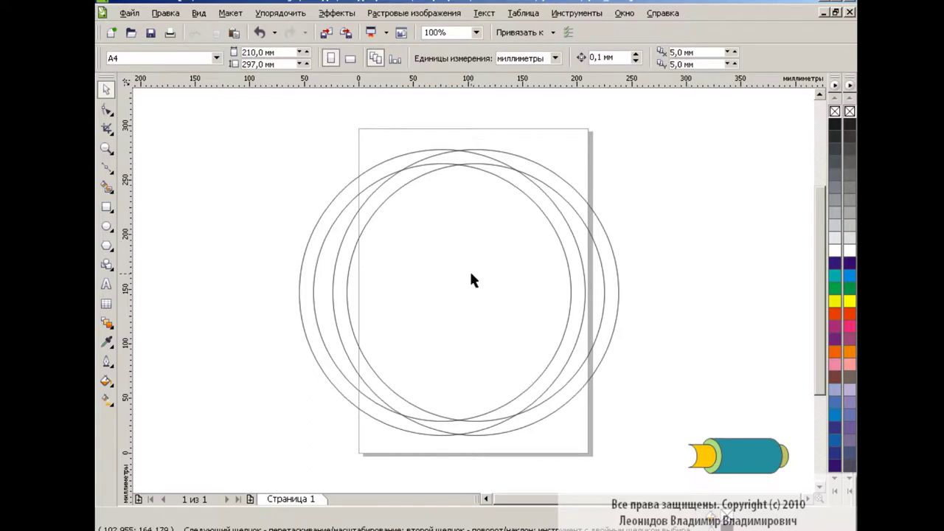
left_click(106, 188)
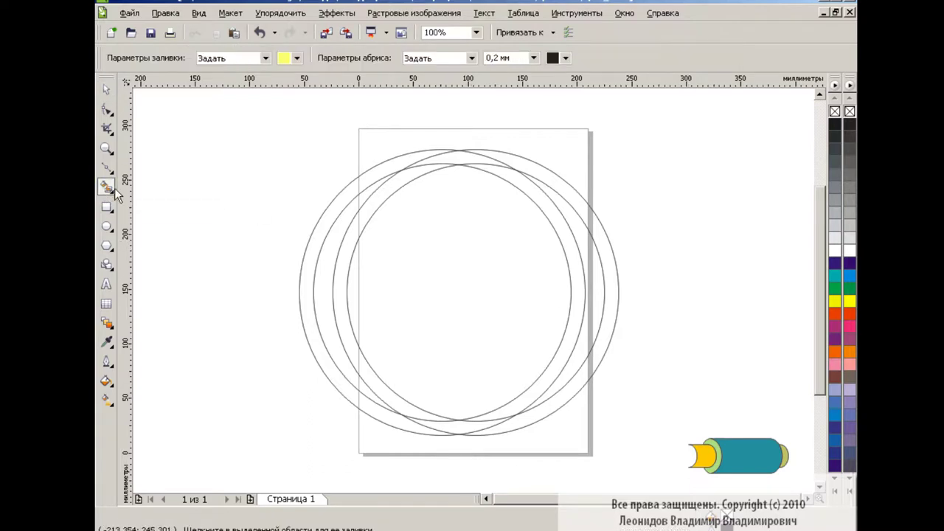
- Smart Fill both right-crescent pieces yellow and weld them into one crescent
left_click(571, 254)
left_click(580, 254)
key("space")
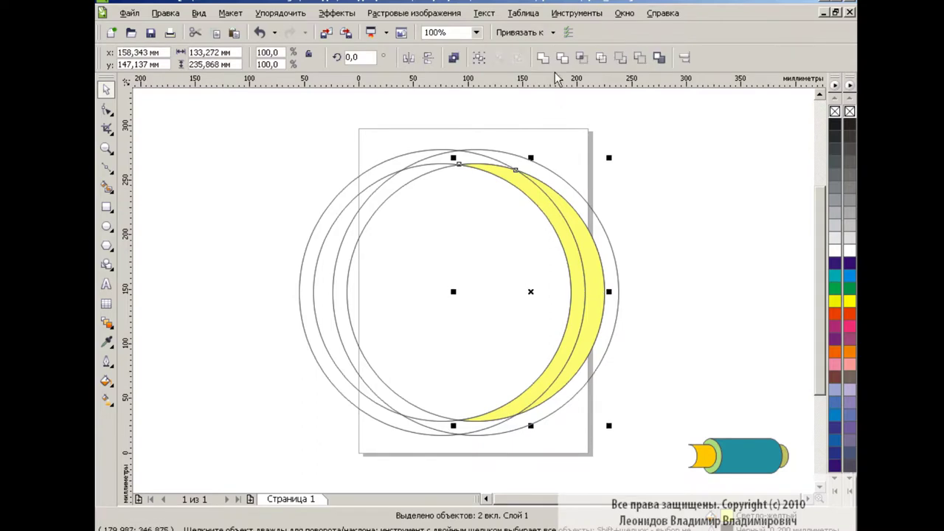
left_click(542, 57)
left_click(660, 243)
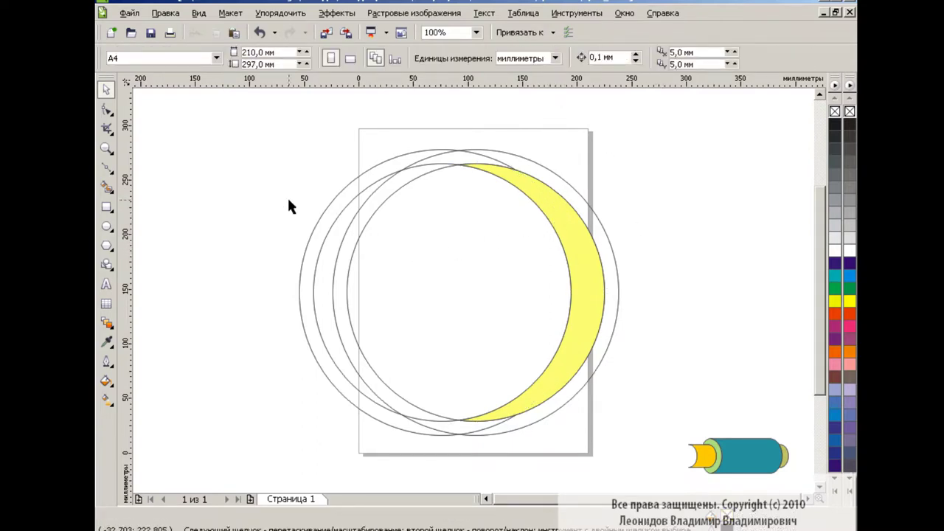
- Smart Fill the left crescent areas olive green
key("space")
left_click(297, 58)
left_click(294, 94)
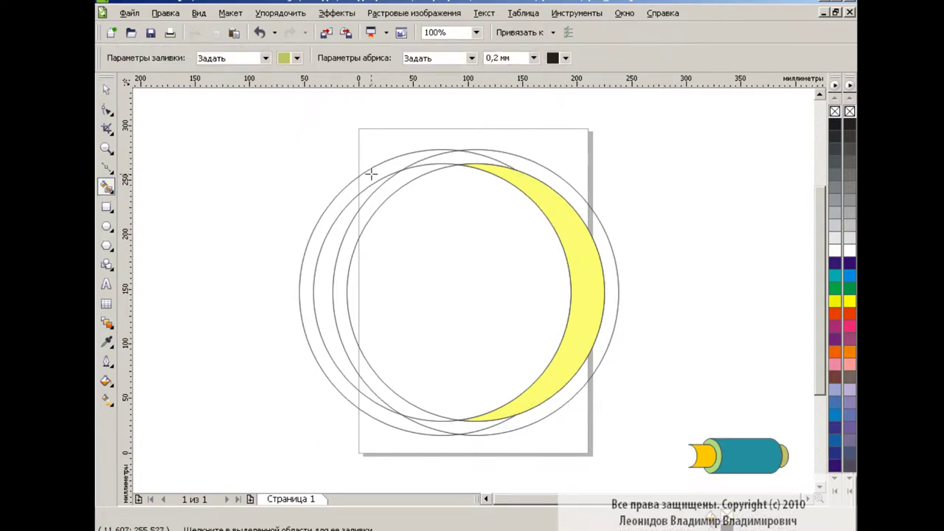
left_click(372, 173)
left_click(358, 204)
key("space")
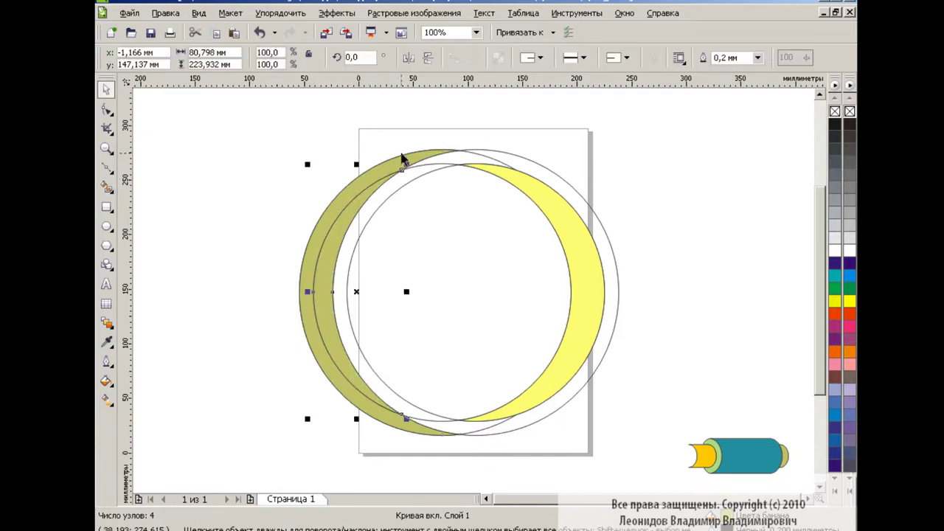
left_click(620, 230)
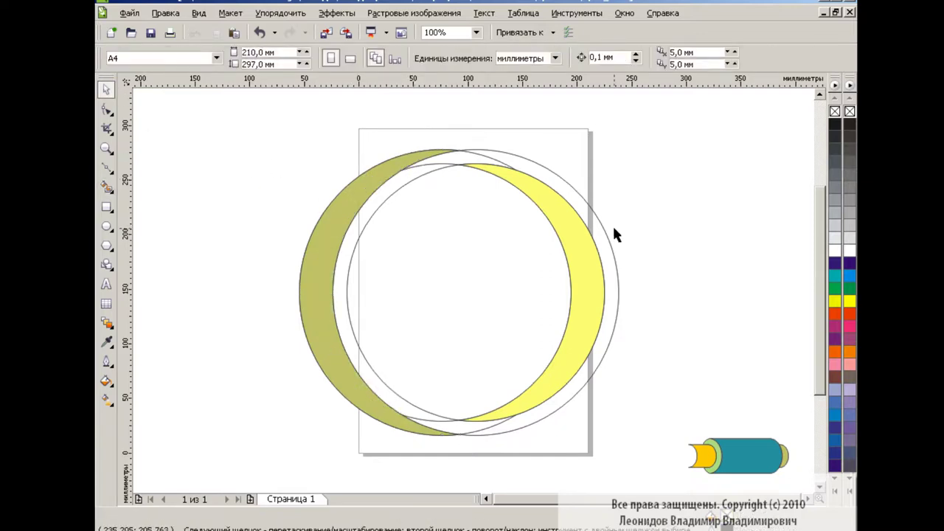
left_click(443, 162)
left_click(480, 160)
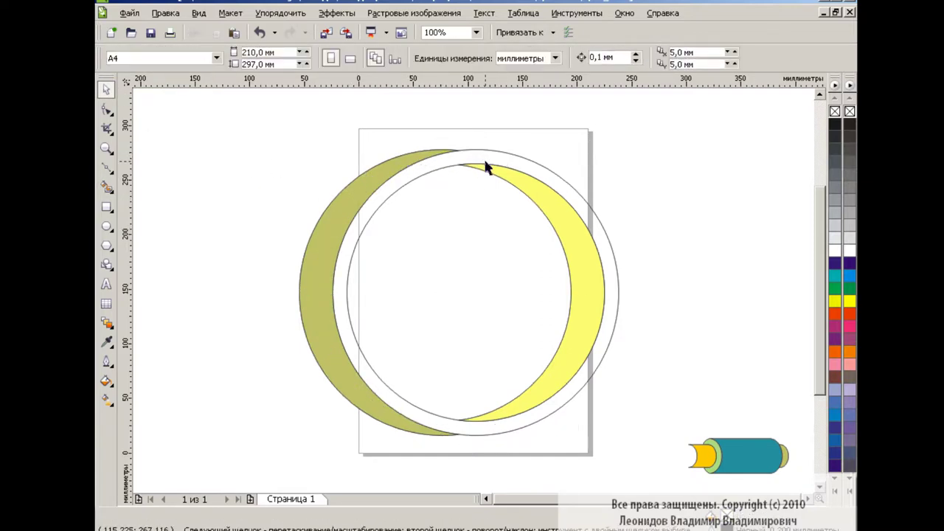
- Smart Fill the ring between the inner circles red
left_click(107, 187)
left_click(287, 58)
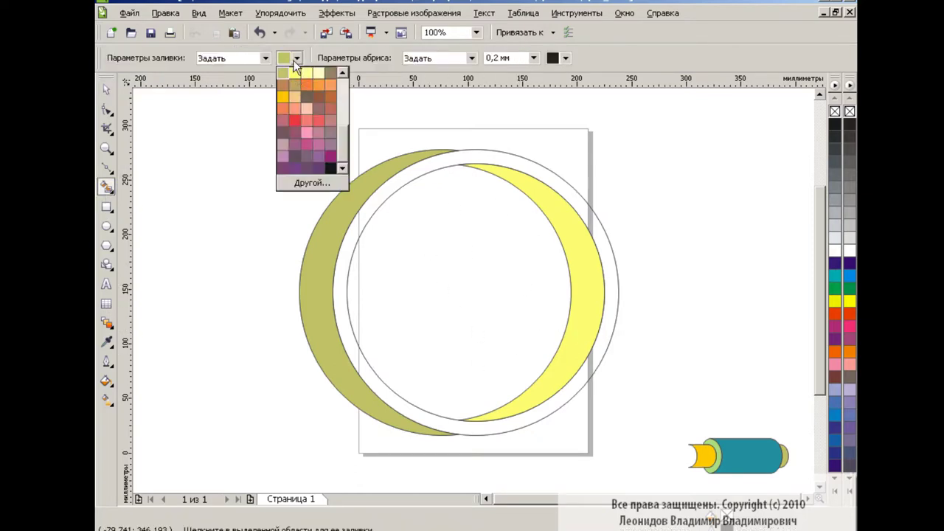
left_click(295, 68)
left_click(459, 157)
- Shrink the three coloured shapes to about 39%, move them aside, and delete both guide circles
left_click(107, 90)
left_click(359, 186, "shift")
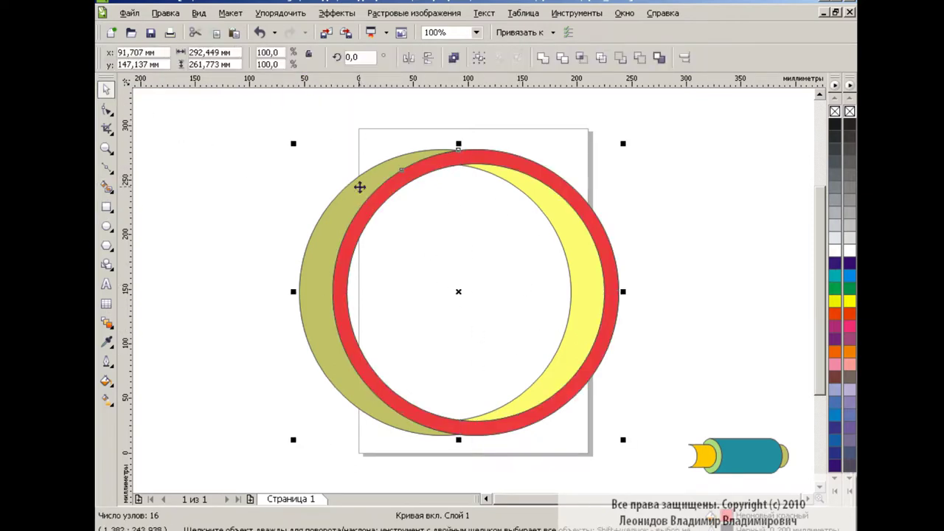
left_click(530, 196, "shift")
left_click_drag(624, 144, 427, 318)
left_click_drag(363, 378, 708, 197)
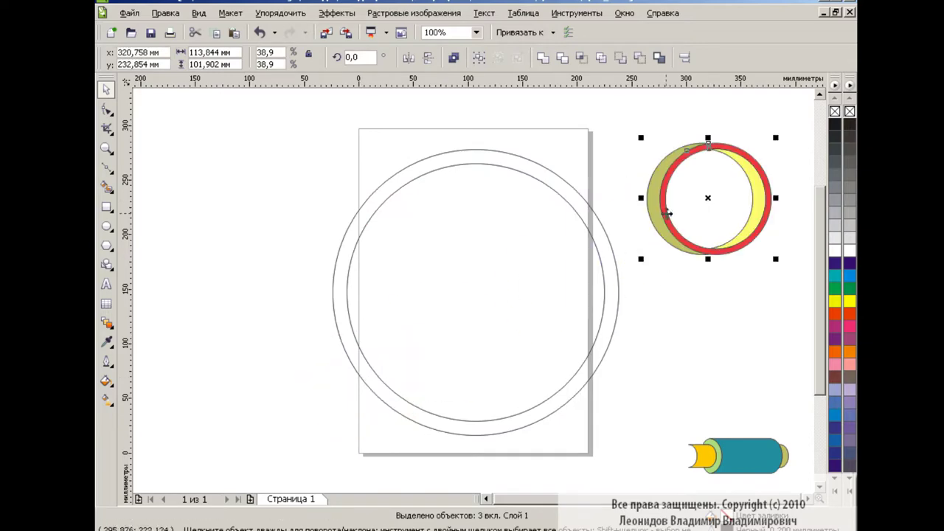
left_click(598, 217)
key("Delete")
left_click(586, 224)
key("Delete")
- Enlarge the lens shapes to about 321%, place them on the page, and zoom to 400%
left_click_drag(639, 134, 782, 280)
mouse_move(708, 197)
left_mouse_down()
mouse_move(320, 190)
mouse_move(292, 178)
left_mouse_up()
left_click_drag(358, 238, 576, 432)
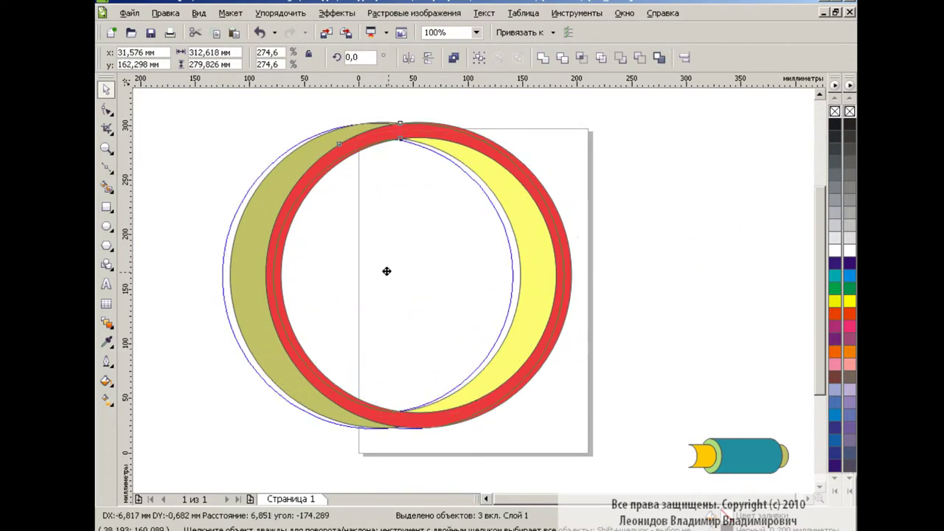
left_click_drag(401, 274, 353, 262)
left_click_drag(528, 421, 586, 472)
left_click_drag(381, 288, 457, 302)
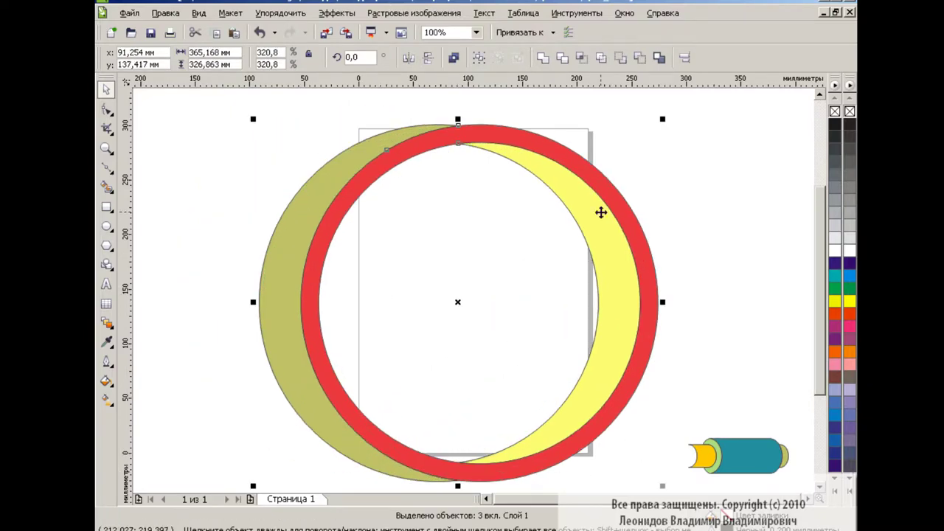
key("Escape")
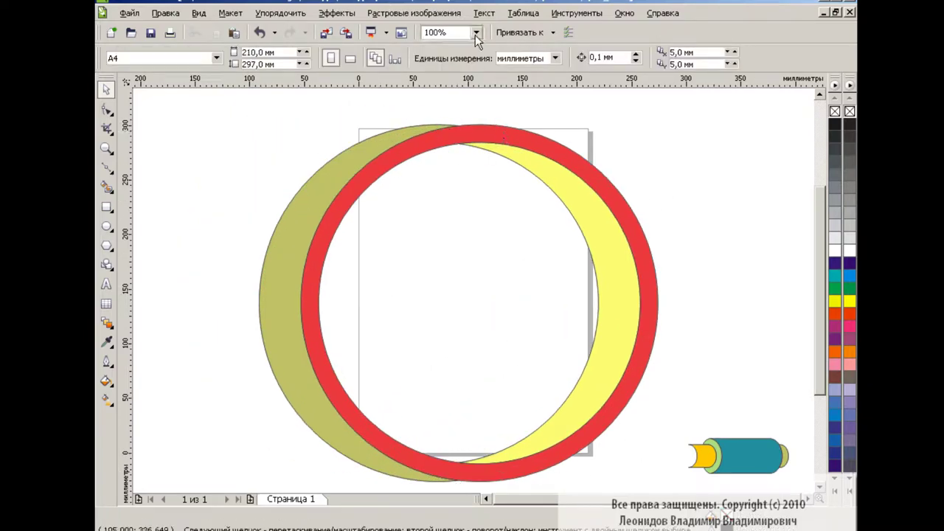
left_click(476, 32)
left_click(454, 144)
- Draw a polyline across the top arcs, fill the gap red, and weld it into the ring
left_click_drag(818, 291, 814, 213)
left_click(108, 169)
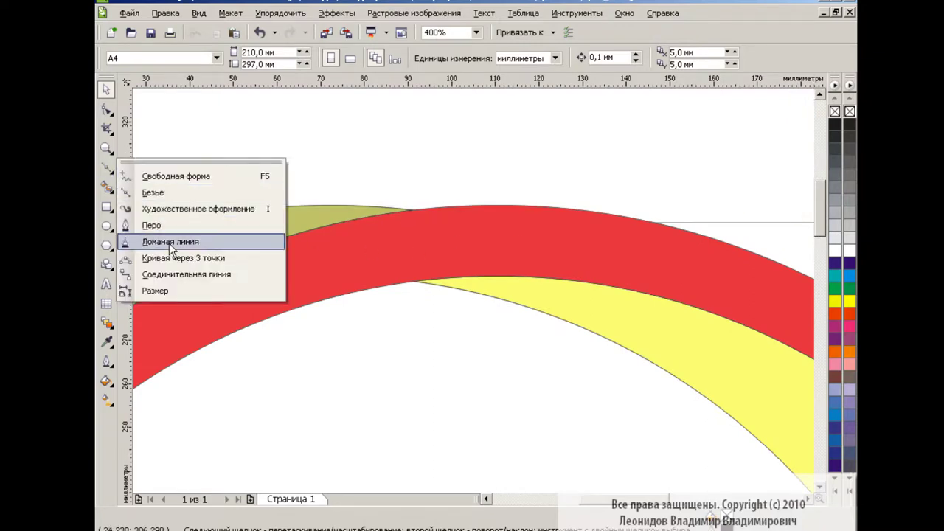
left_click(169, 243)
left_click_drag(309, 205, 572, 204)
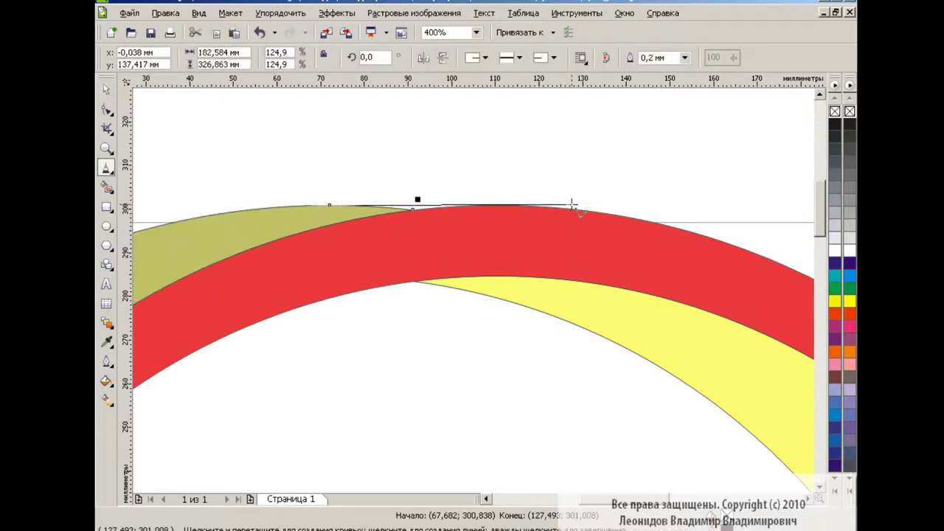
double_click(573, 204)
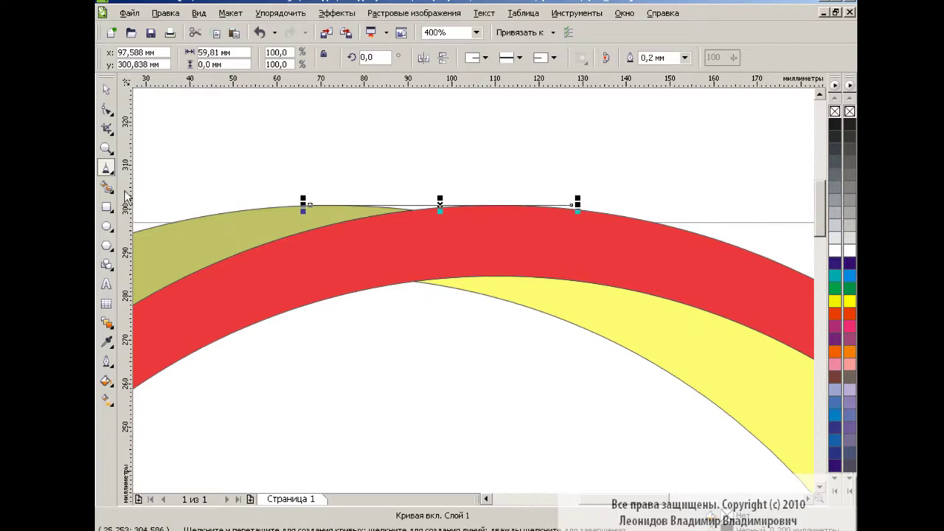
left_click(107, 187)
left_click(412, 207)
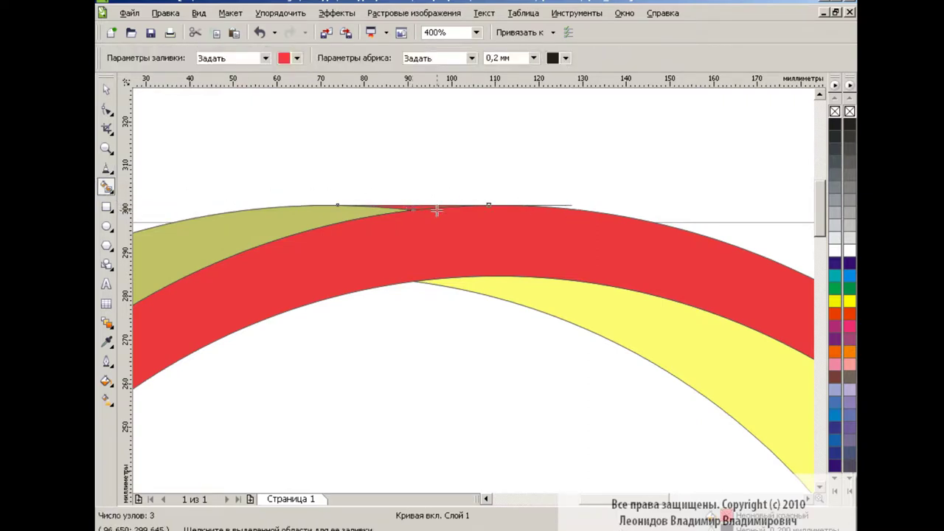
key("space")
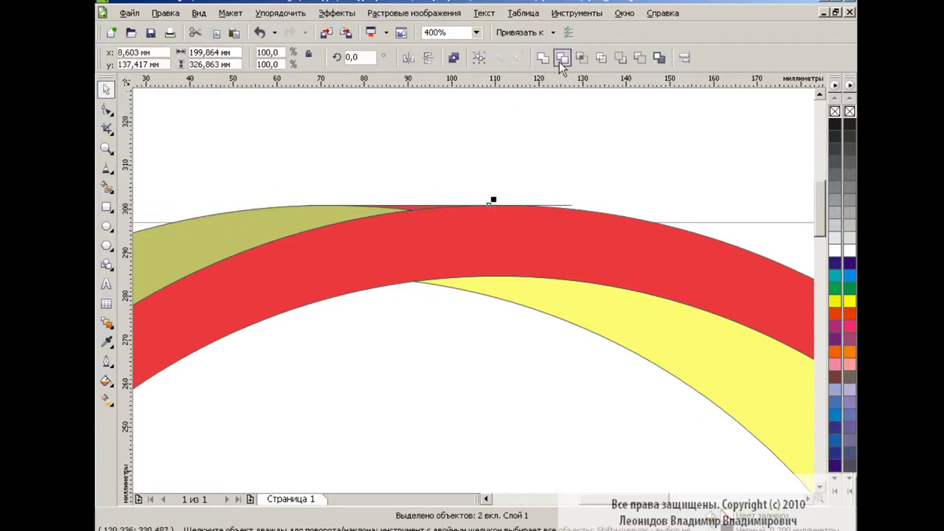
left_click(560, 61)
left_click(573, 198)
left_click(573, 205)
left_click(565, 192)
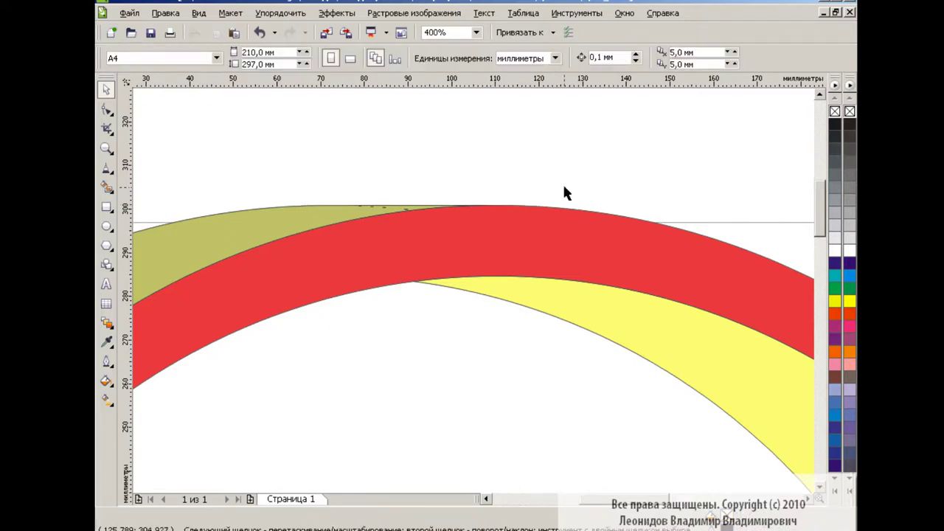
- Draw a line along the bottom arcs, fill that gap red, and weld it into the ring
left_click_drag(819, 211, 808, 314)
scroll(808, 368, "down", 3)
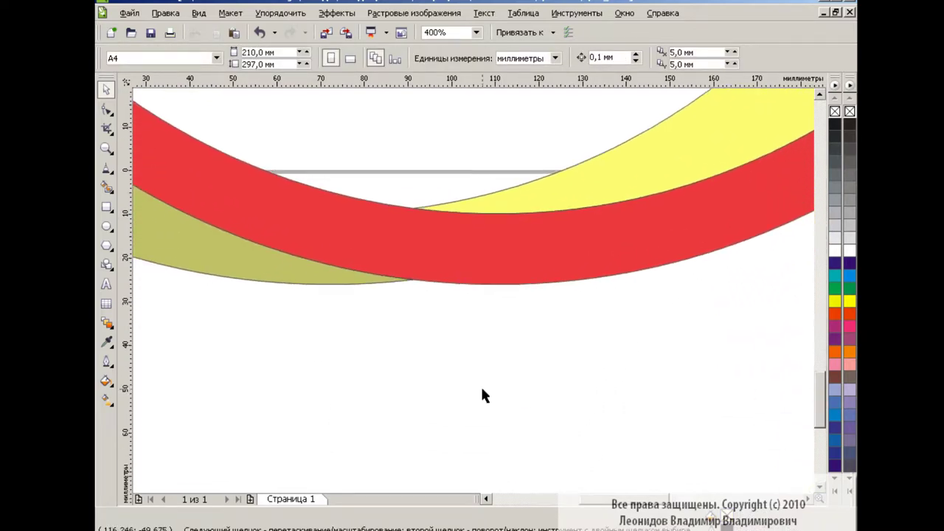
key("F5")
left_click(313, 285)
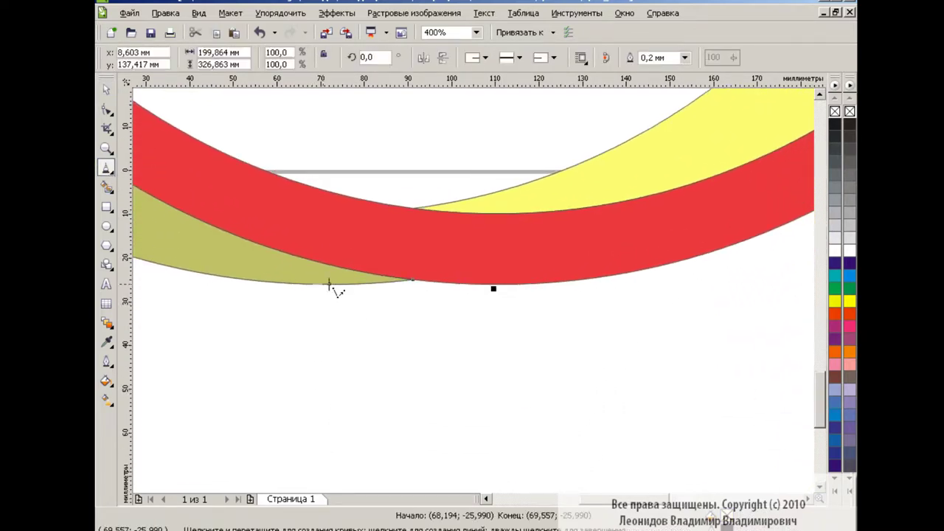
double_click(542, 285)
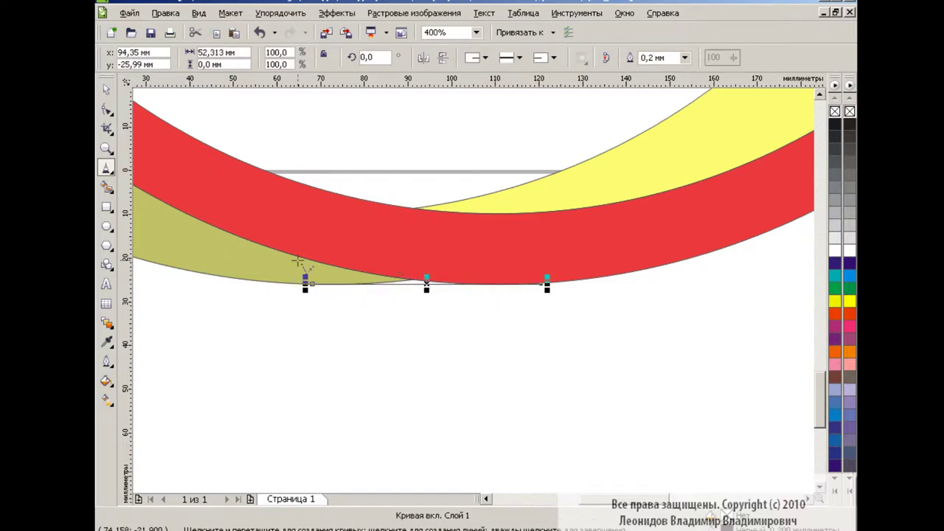
left_click(107, 187)
left_click(415, 282)
left_click(105, 90)
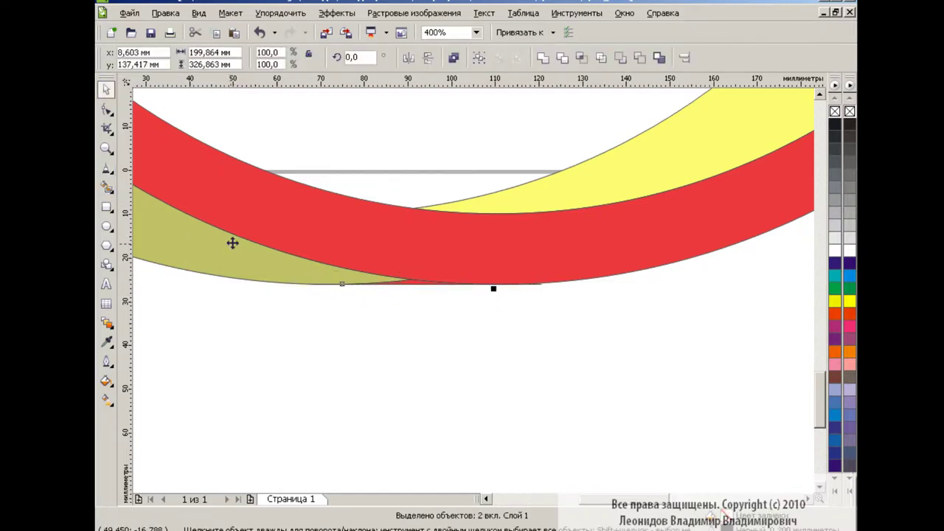
left_click(542, 302)
left_click(540, 287)
- Zoom back out to 100%
left_click(551, 310)
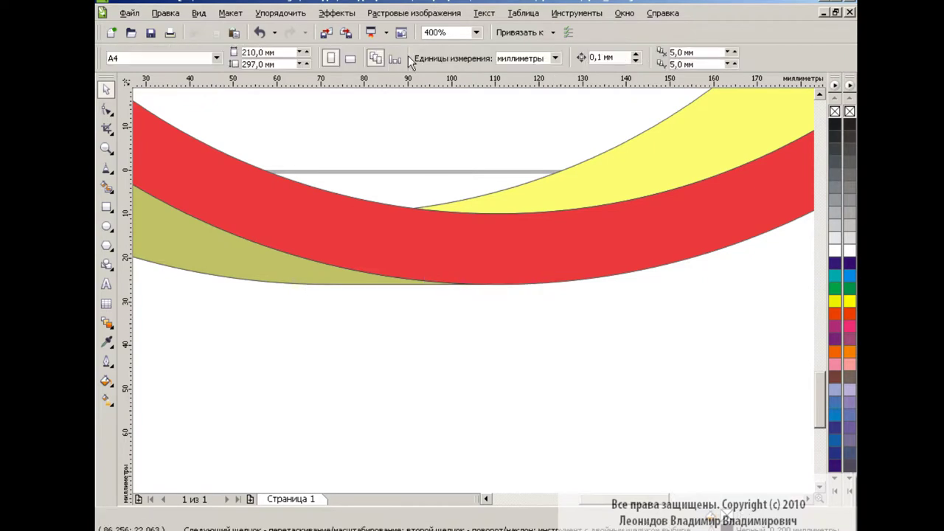
left_click(476, 32)
left_click(443, 120)
left_click_drag(824, 333, 805, 252)
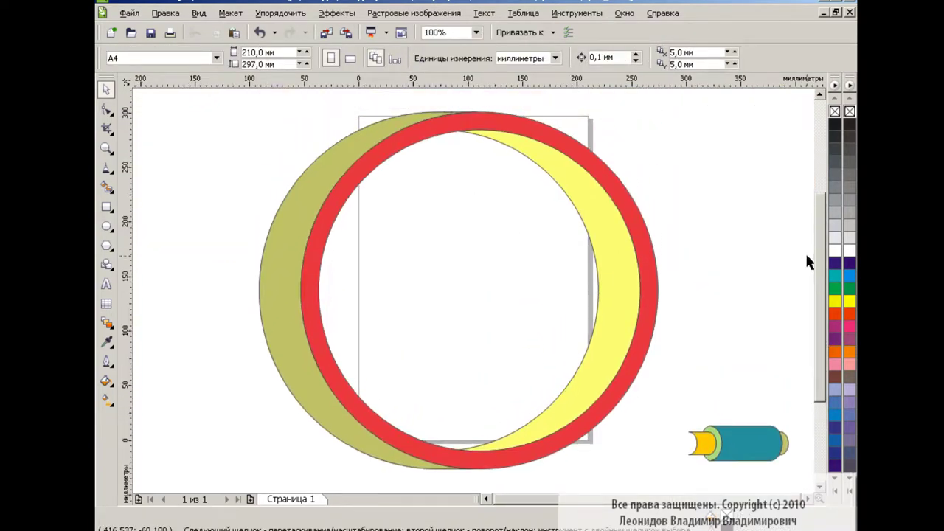
- Group the three lens shapes and move the lens up on the page
left_click_drag(224, 97, 671, 483)
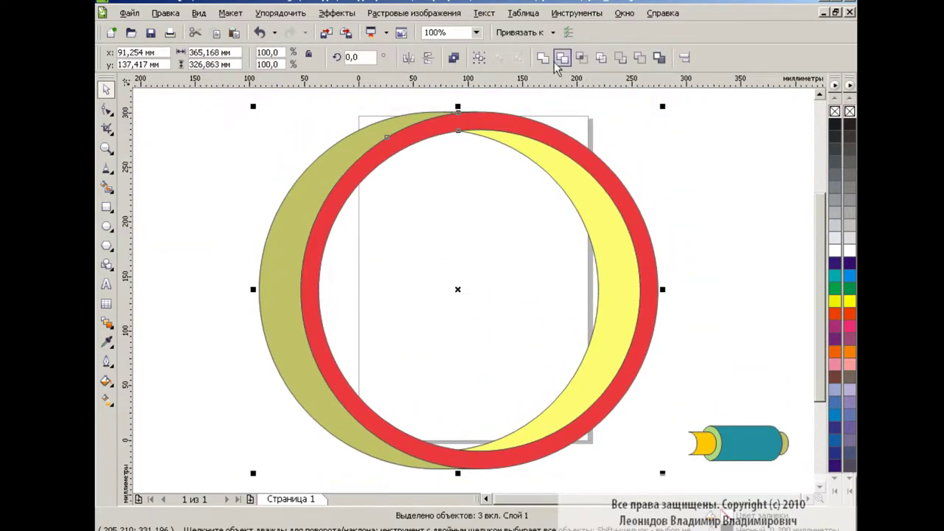
left_click_drag(663, 109, 463, 287)
left_click(464, 279)
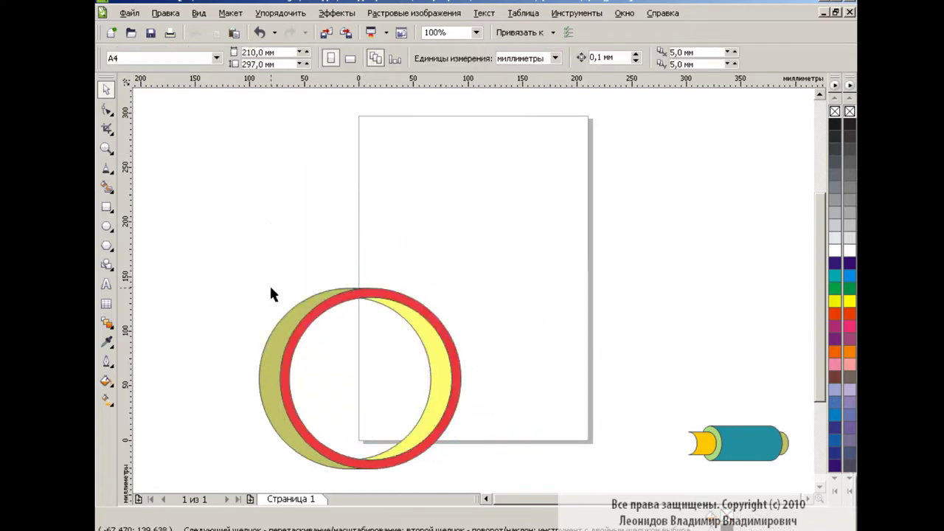
left_click_drag(238, 270, 501, 479)
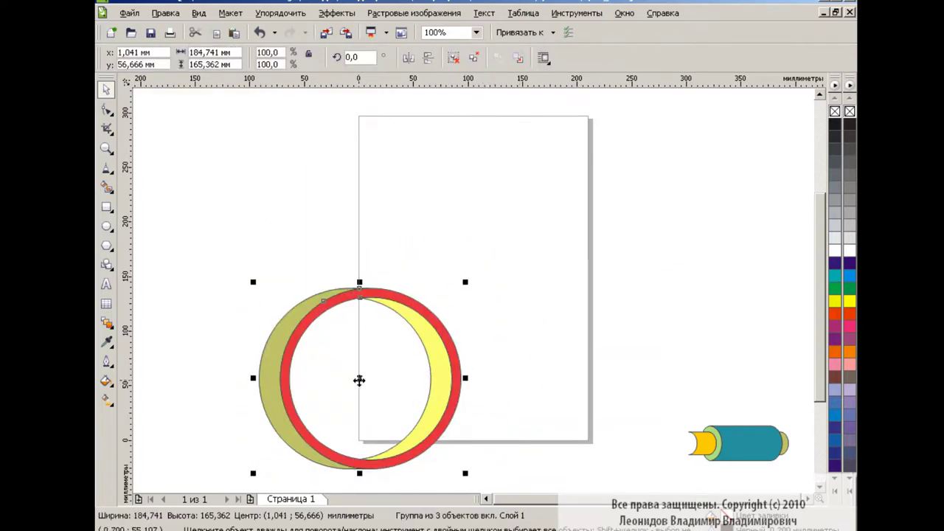
left_click_drag(360, 380, 348, 259)
- Move the handle cylinder to the lens's right side and resize it to fit
left_click(736, 442)
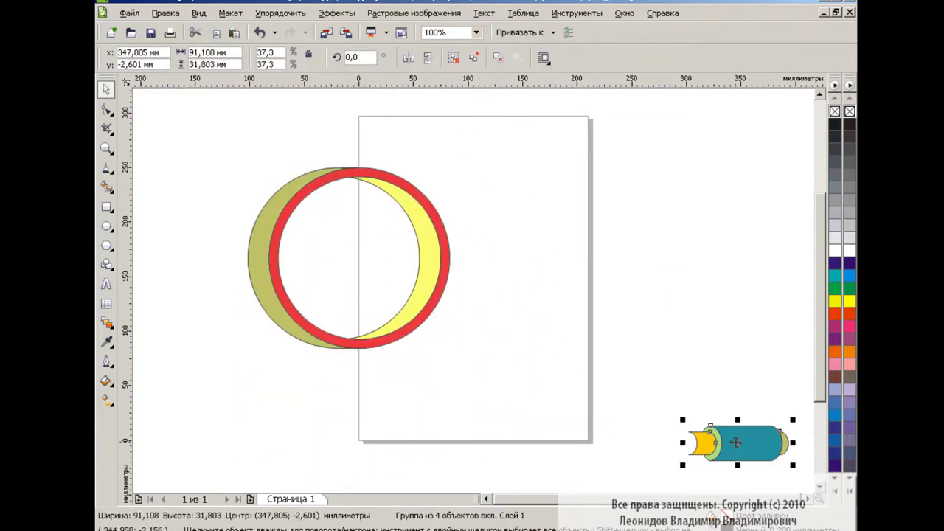
left_click_drag(736, 443, 489, 244)
mouse_move(547, 268)
left_mouse_down()
mouse_move(624, 293)
mouse_move(555, 270)
left_mouse_up()
left_click_drag(493, 245, 493, 267)
key("Escape")
- Align the ring pieces by their centres with Align and Distribute
left_click_drag(238, 141, 611, 380)
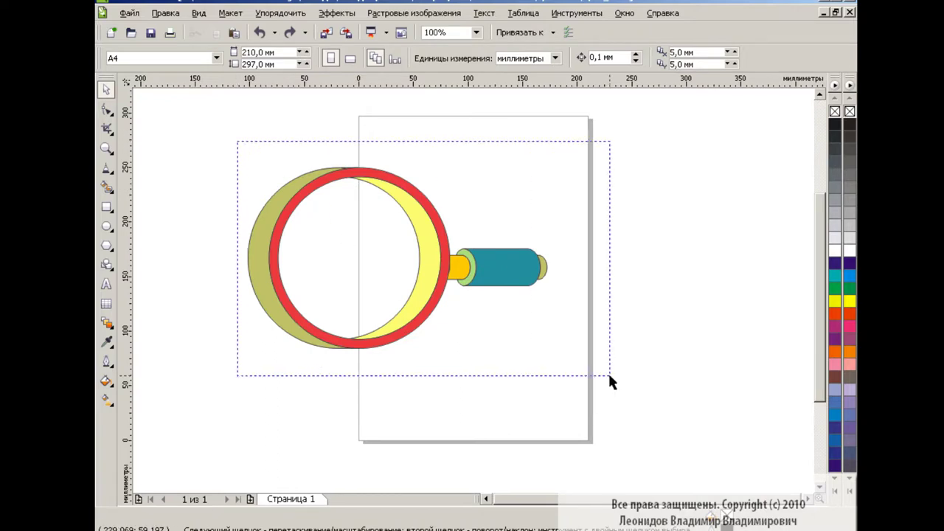
key("ctrl+shift+a")
left_click(523, 349)
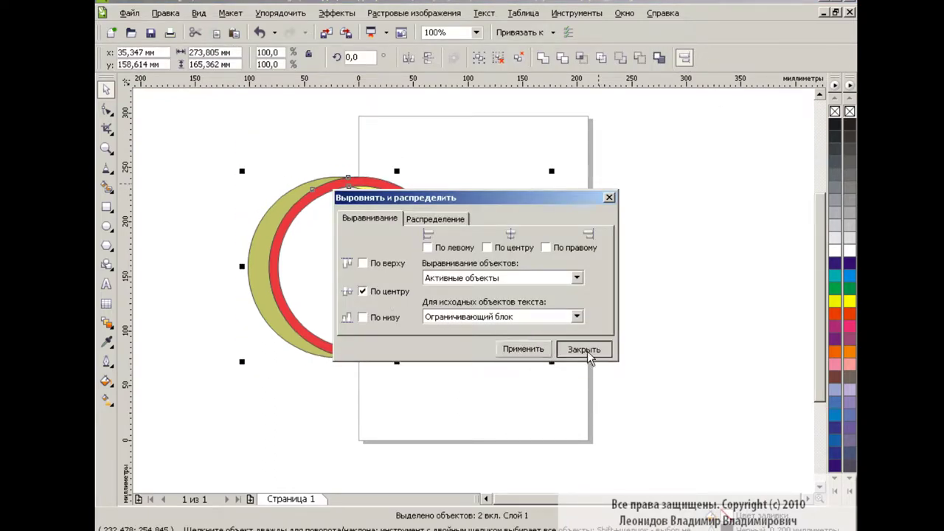
left_click(583, 349)
- Shift the ring, then the ring and handle together, to the right; zoom to 400%
mouse_move(239, 168)
left_mouse_down()
mouse_move(627, 379)
mouse_move(440, 354)
left_mouse_up()
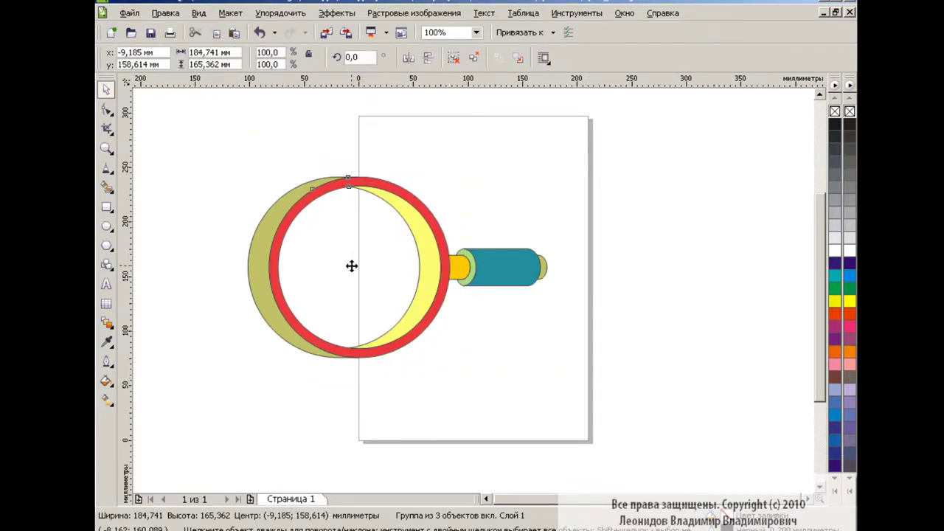
left_click_drag(351, 266, 360, 266)
left_click(537, 343)
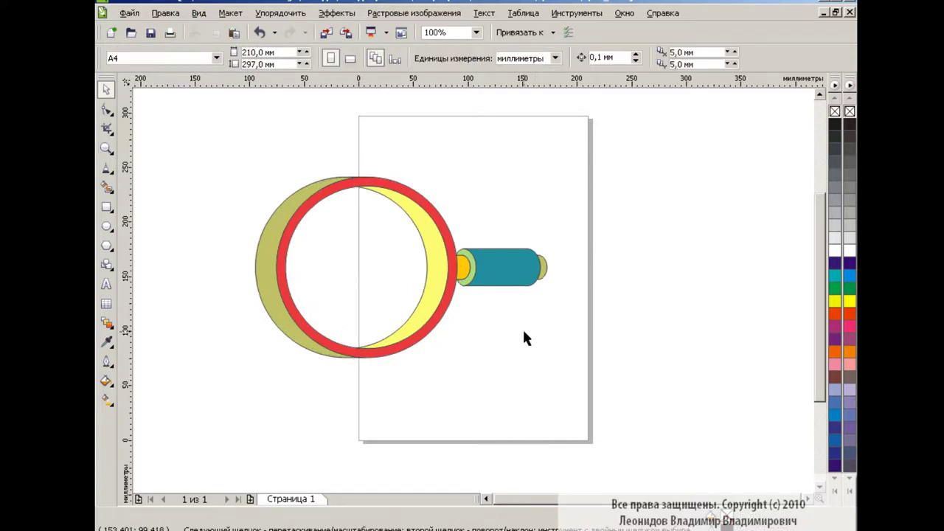
left_click_drag(231, 146, 619, 377)
left_click_drag(399, 265, 470, 268)
left_click(685, 305)
left_click(567, 268)
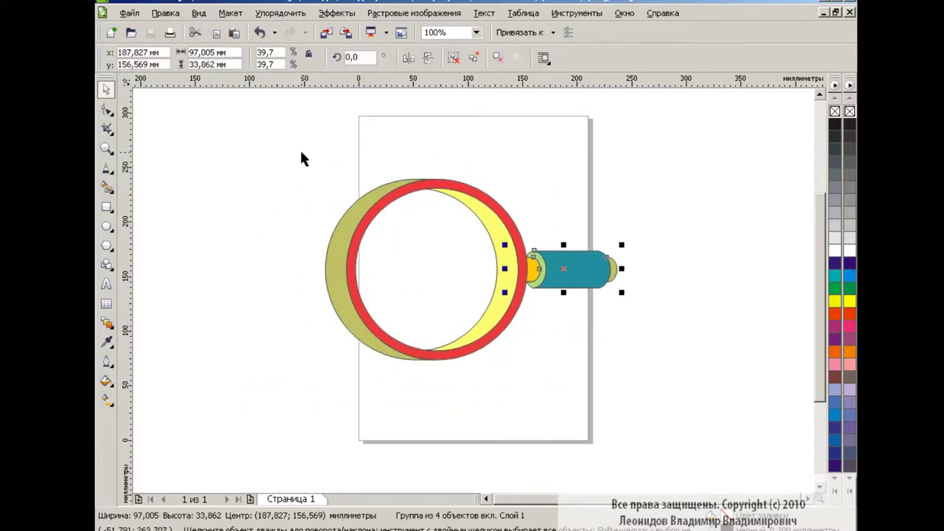
left_click(476, 32)
left_click(462, 150)
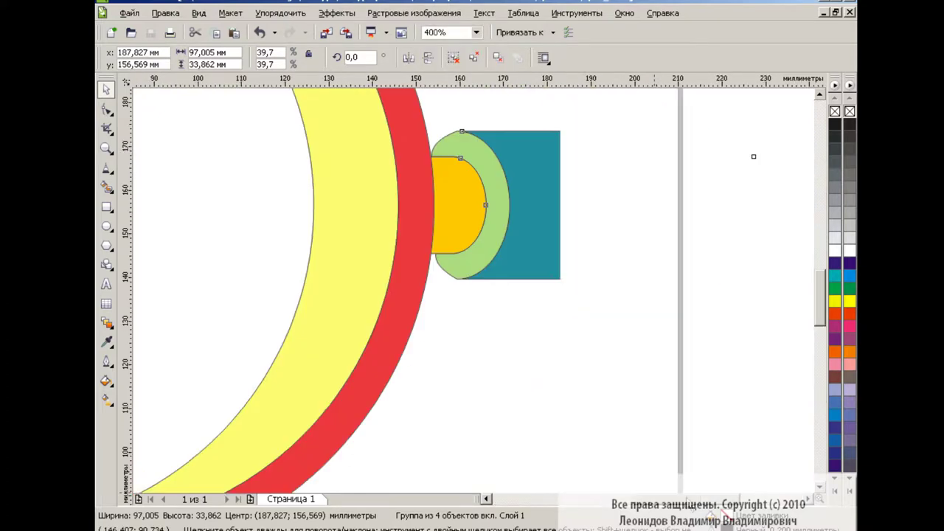
- Ungroup the handle, fill the teal collar piece red, and apply a mesh fill to it
left_click(454, 62)
left_click(495, 211)
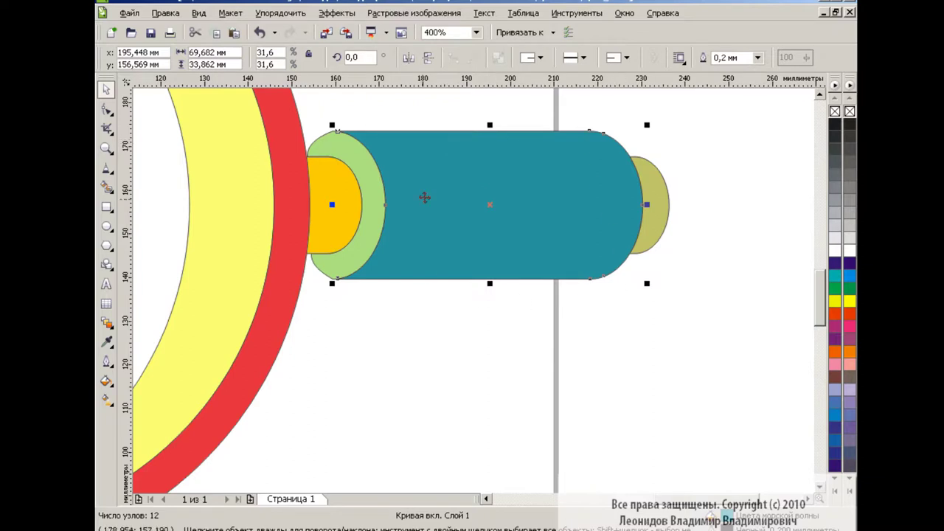
left_click(850, 313)
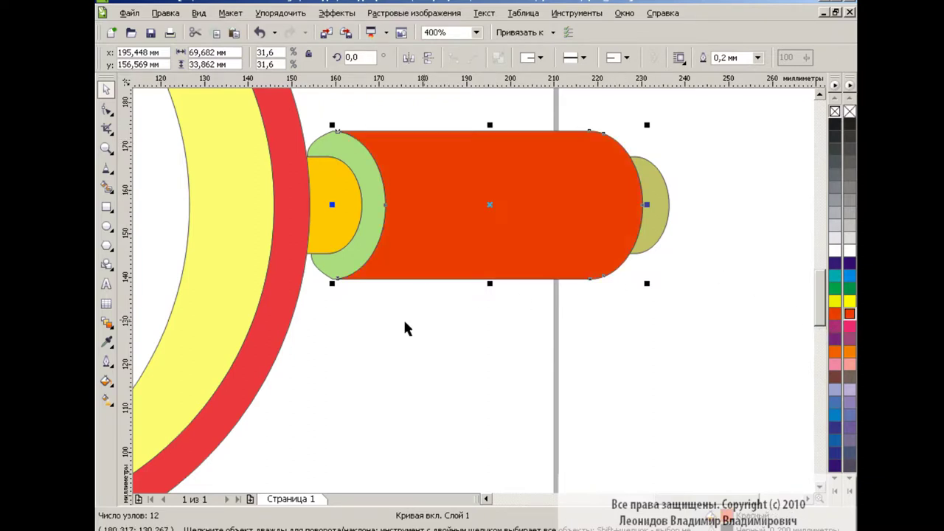
left_click(105, 402)
left_click(148, 424)
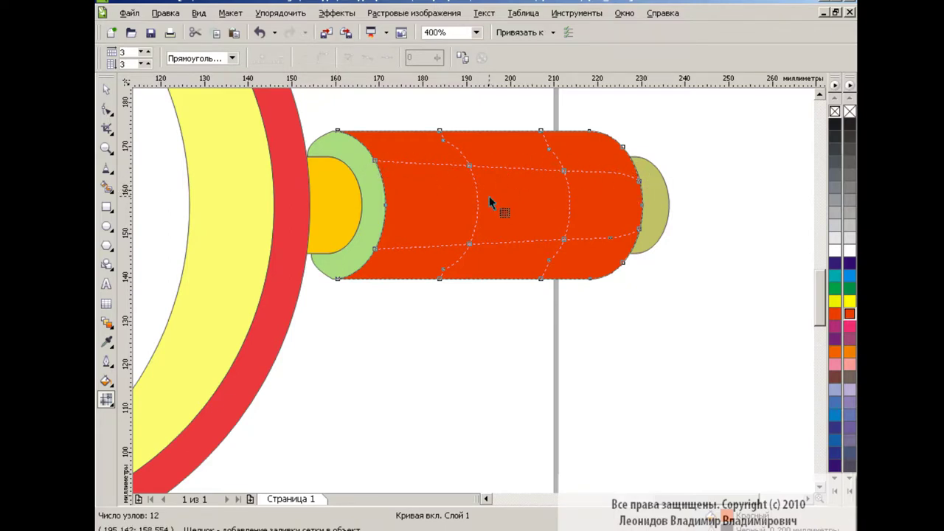
- Drag the collar's left and right mesh nodes to bend the upper grid lines
left_click_drag(469, 166, 458, 171)
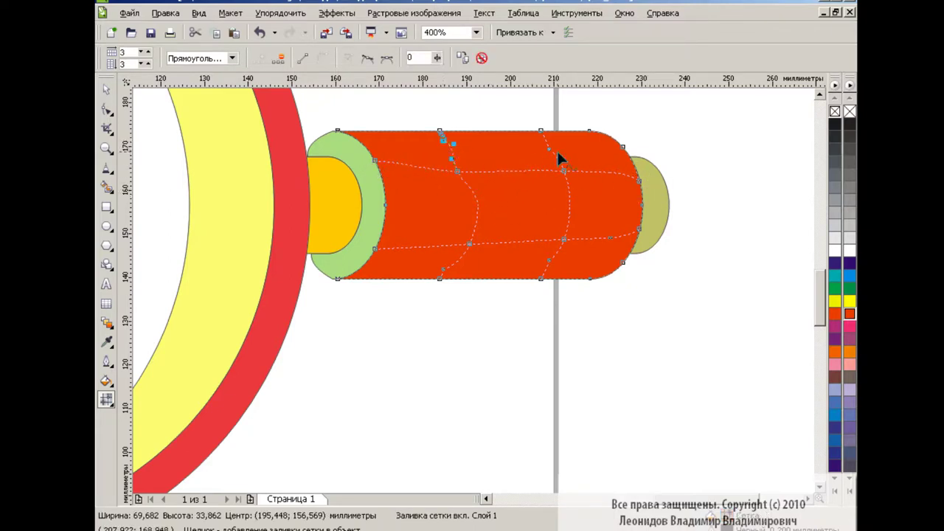
key("Escape")
left_click(456, 167)
left_click_drag(564, 171, 554, 164)
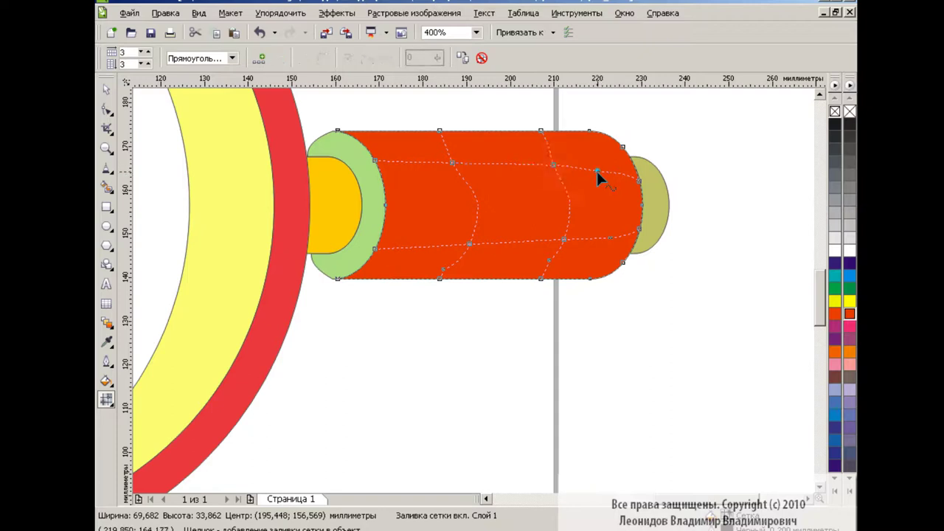
left_click(638, 182)
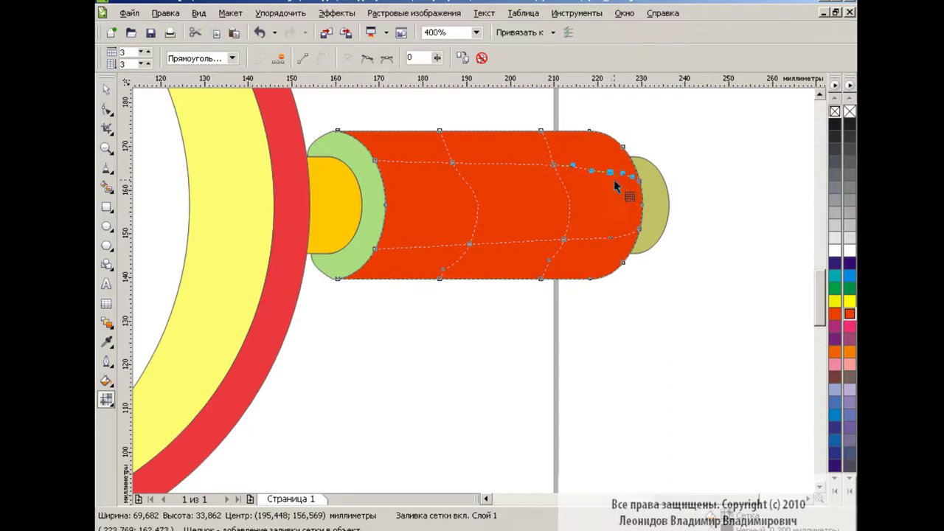
left_click(640, 183)
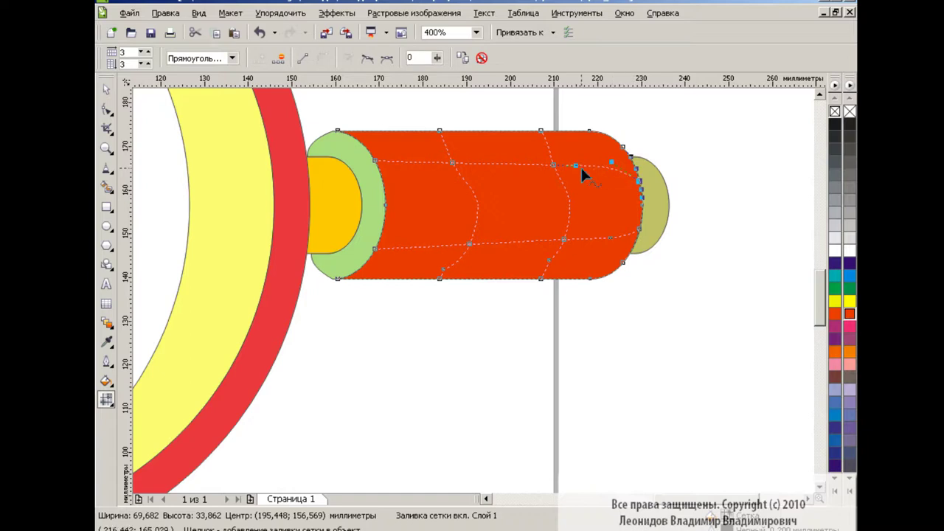
left_click(555, 163)
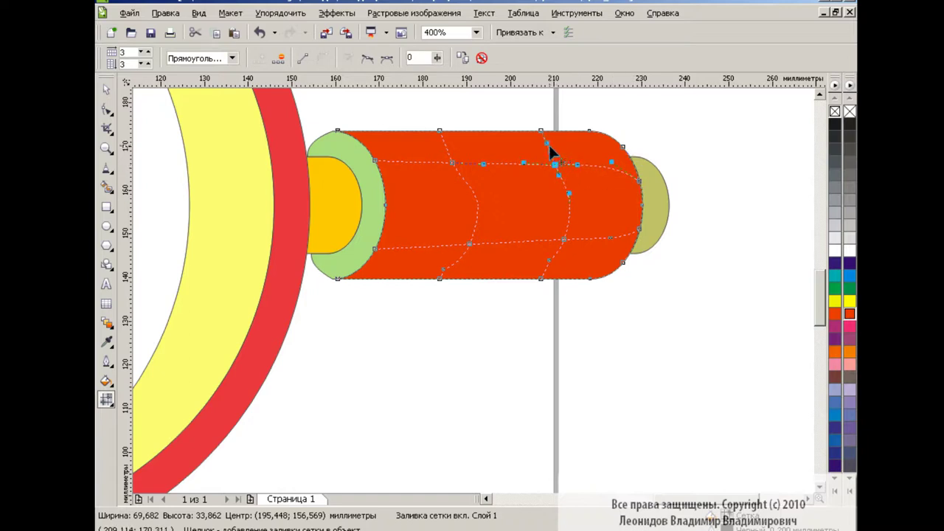
left_click(451, 159)
left_click(556, 165)
left_click(470, 243)
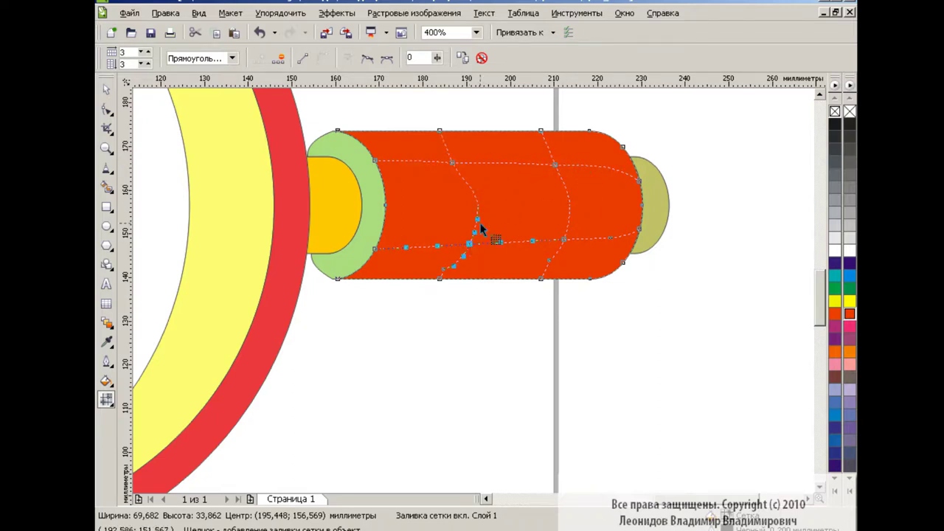
left_click(473, 186)
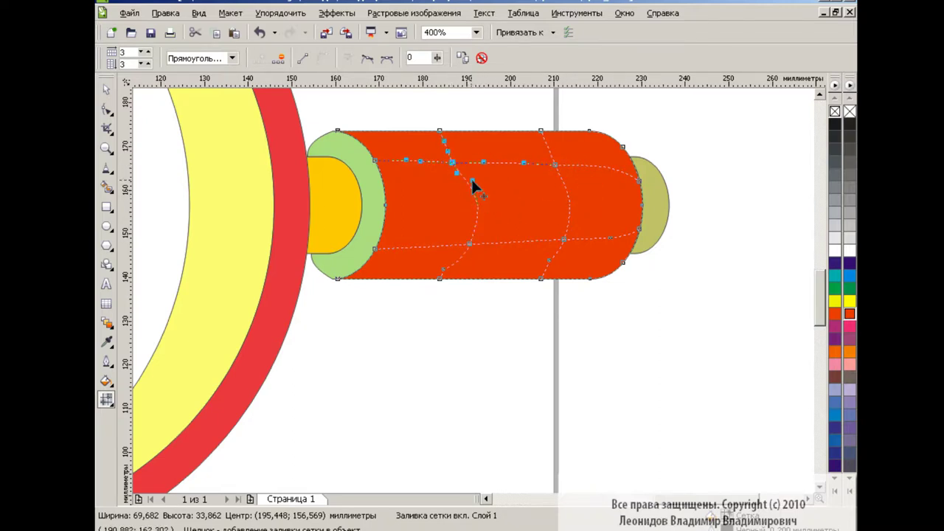
left_click(499, 216)
left_click(477, 235)
left_click(555, 164)
- Curve the lower mesh lines and adjust the node at the collar's right end
mouse_move(545, 184)
left_mouse_down()
mouse_move(595, 219)
mouse_move(572, 196)
left_mouse_up()
left_click(556, 239)
left_click(469, 244)
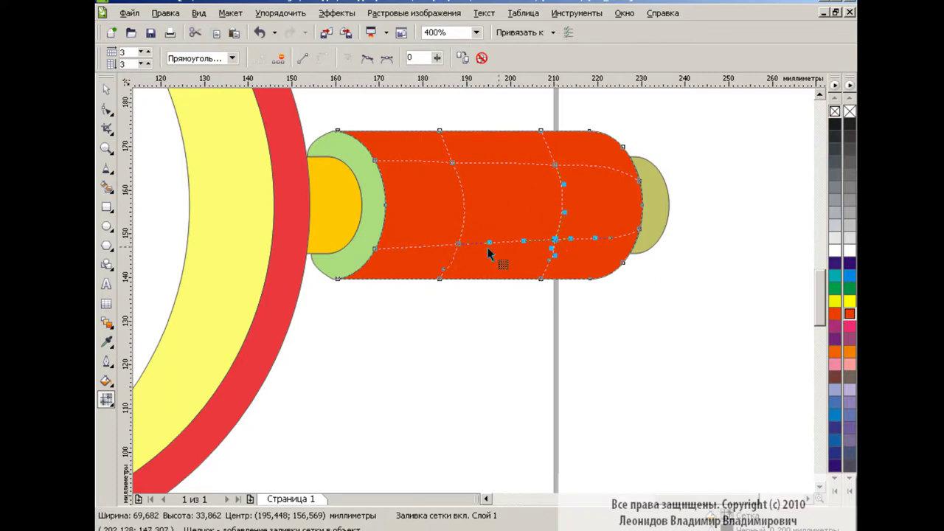
left_click_drag(458, 244, 457, 249)
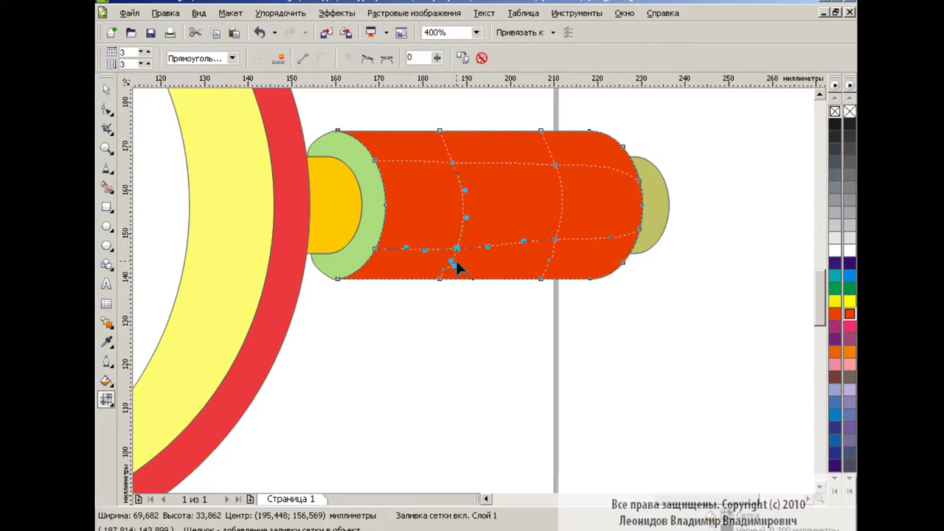
left_click(555, 245)
left_click_drag(550, 264, 545, 271)
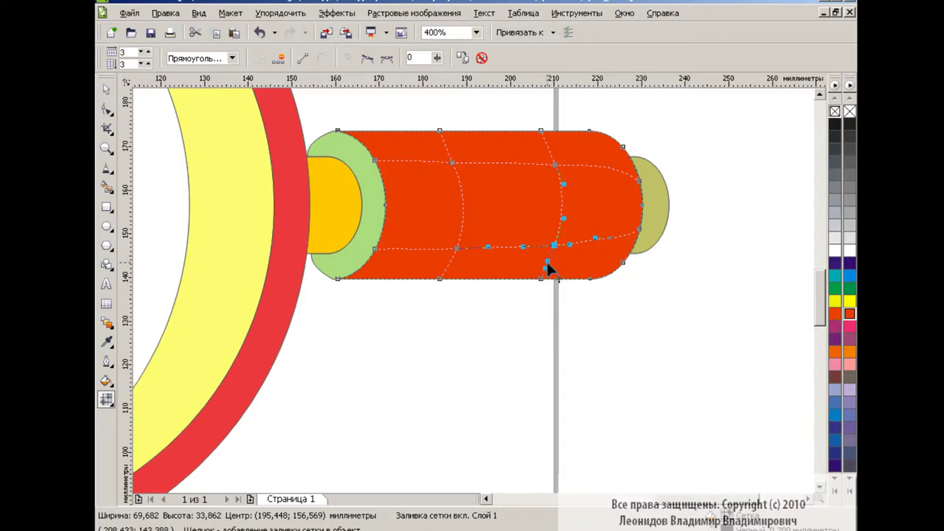
left_click(611, 239)
left_click(637, 239)
left_click(639, 239)
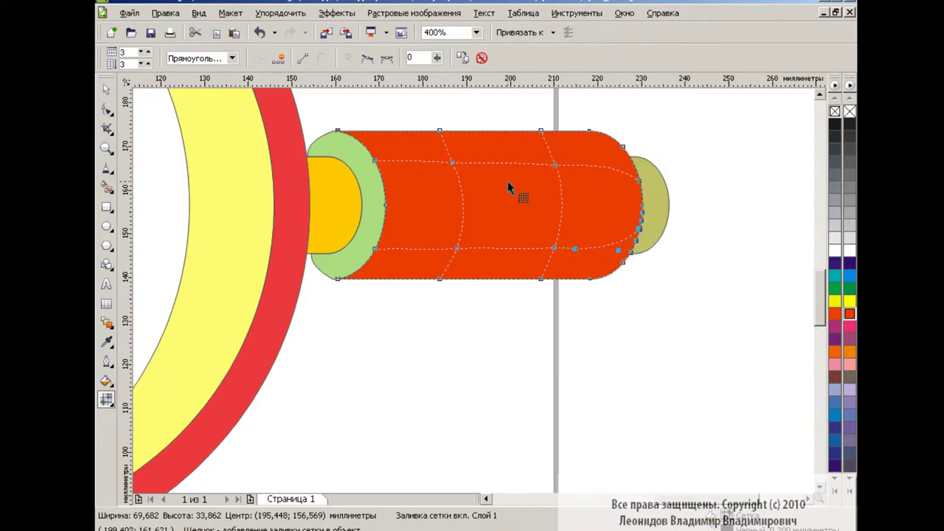
- Colour the collar's top mesh nodes in dark brown-red shades
left_click(441, 131)
left_click_drag(850, 313, 805, 347)
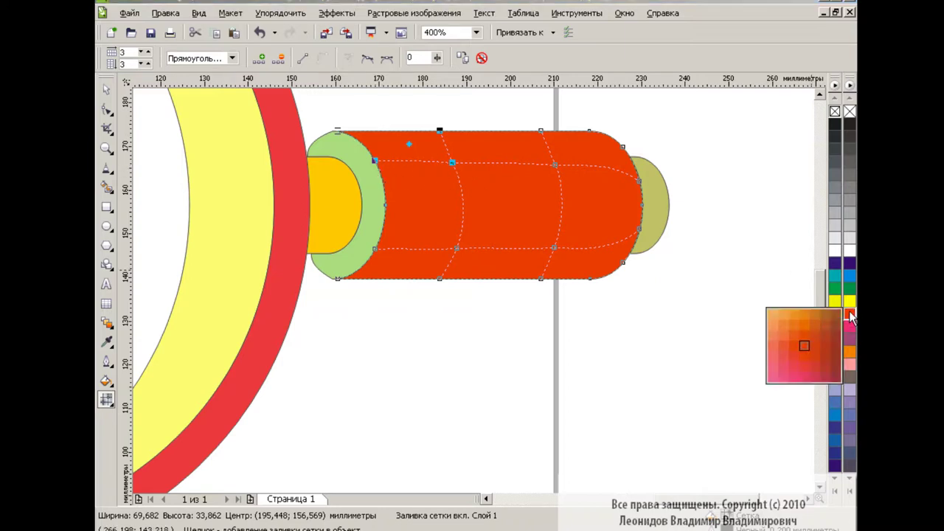
left_click(836, 337)
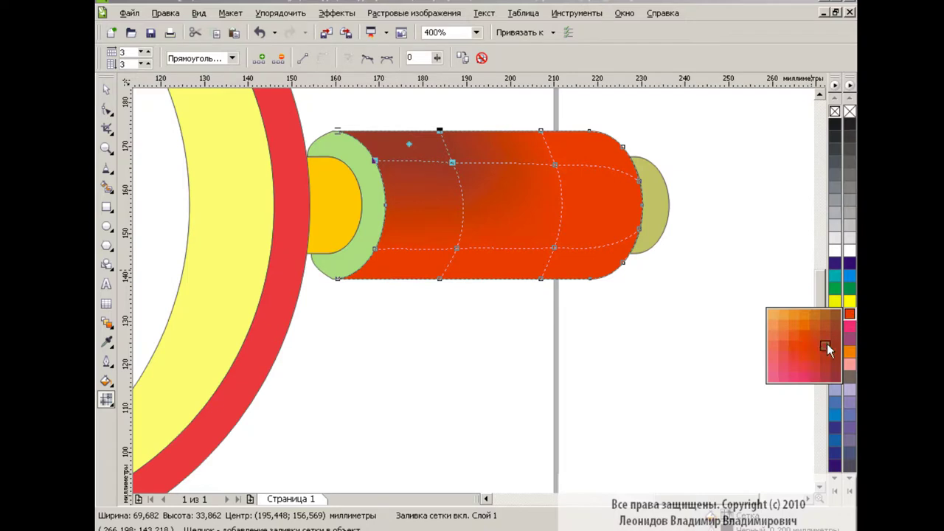
left_click(827, 347)
left_click_drag(850, 313, 827, 350)
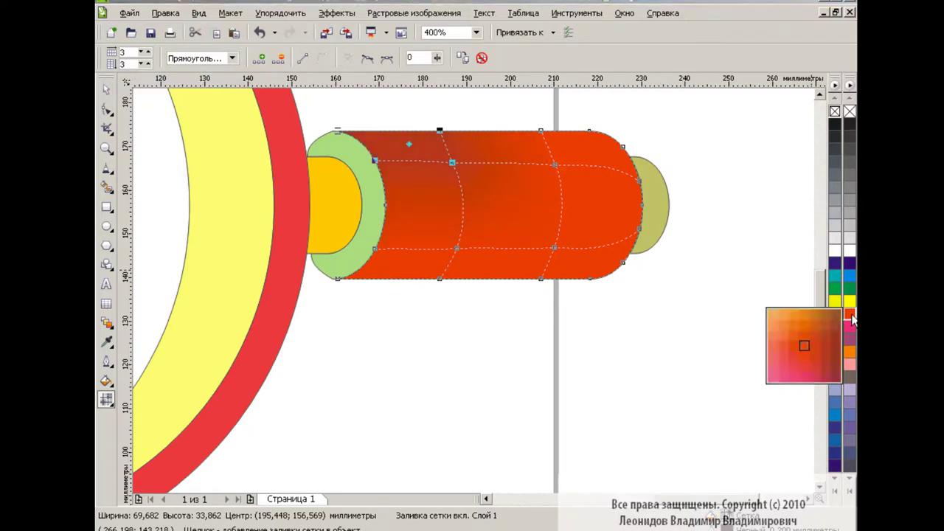
left_click(825, 350)
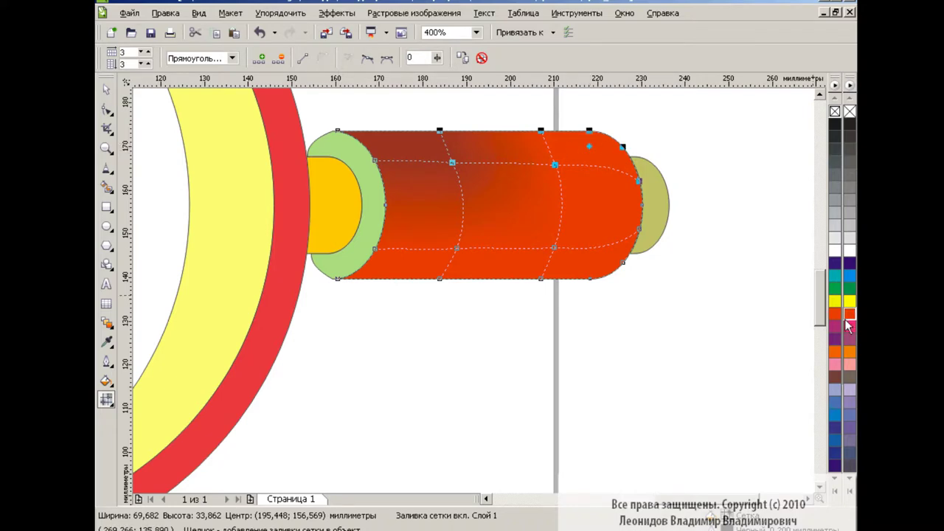
left_click_drag(850, 314, 816, 353)
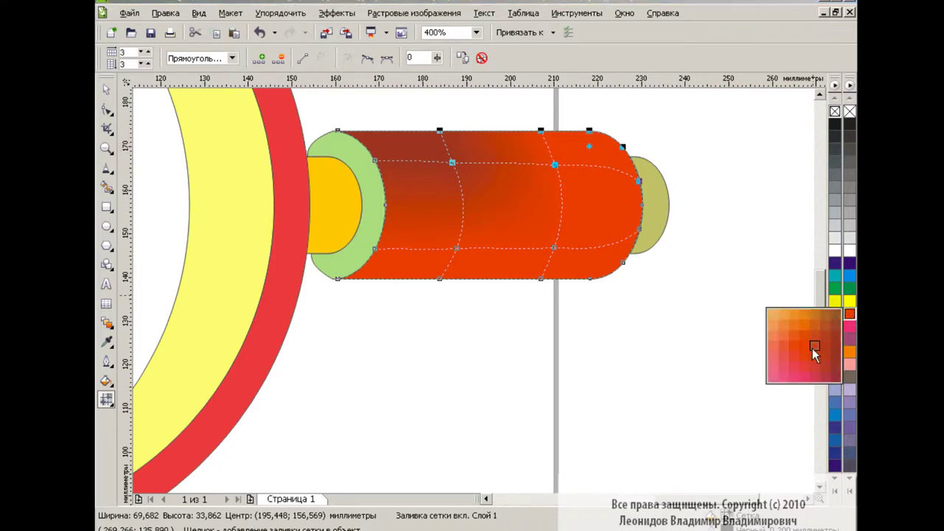
left_click(673, 279)
- Give the lower-left mesh nodes a darker red shade
left_click(375, 249)
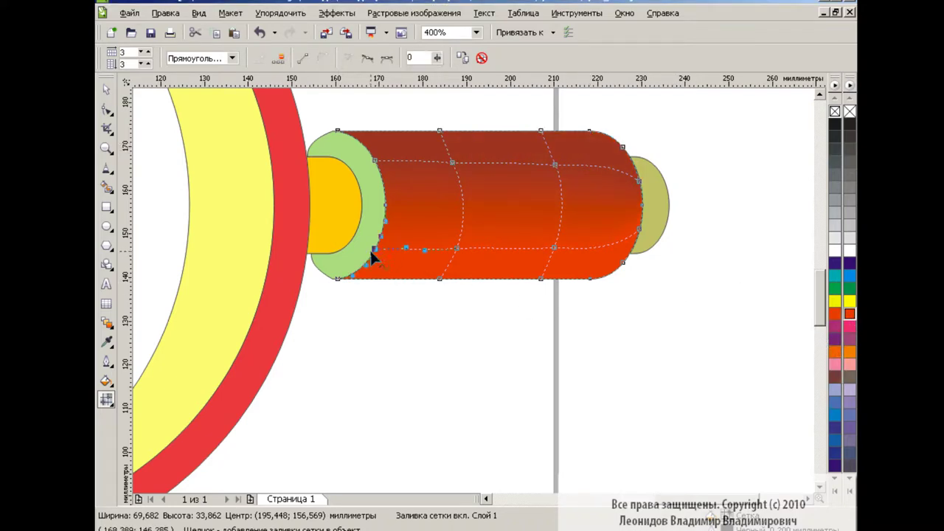
left_click(338, 279, "shift")
left_click_drag(845, 315, 836, 353)
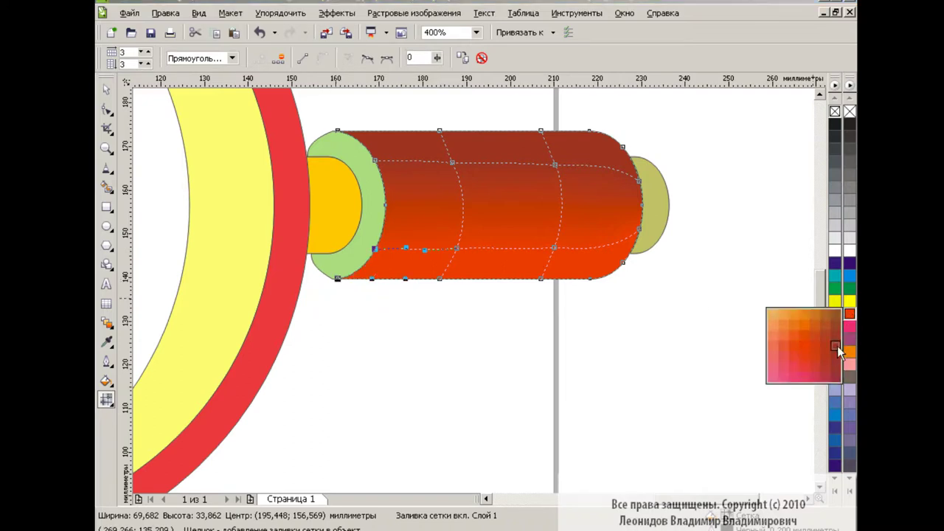
left_click(484, 309)
- Reshape the vertical mesh lines, bending them leftward to follow the collar's curve
left_click(453, 162)
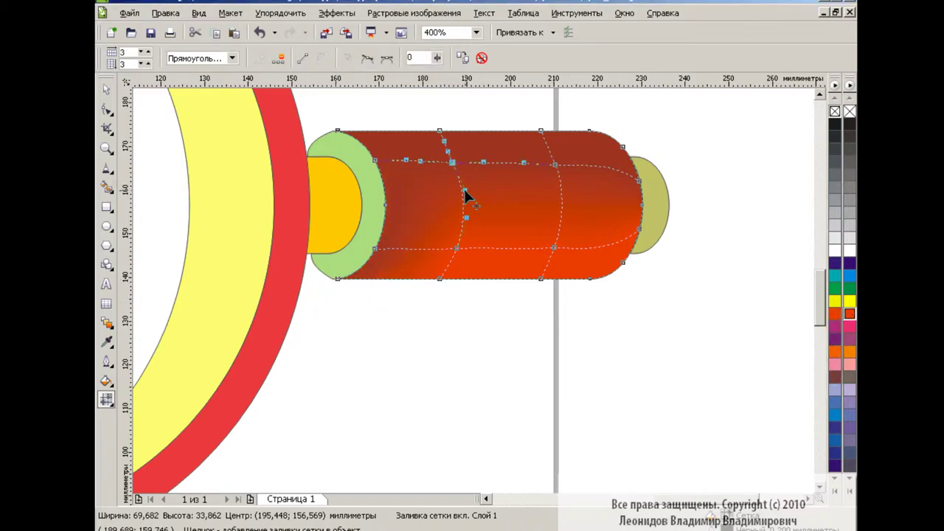
left_click(565, 186)
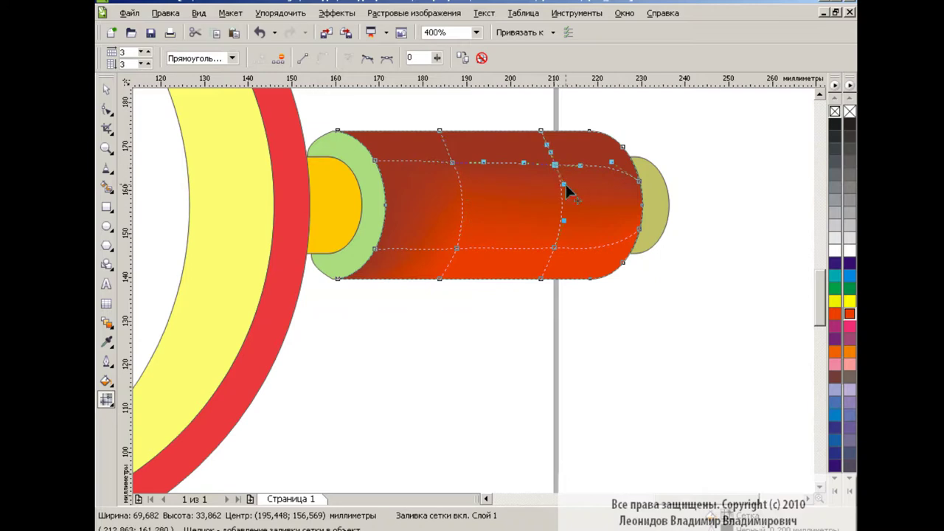
left_click_drag(564, 185, 559, 169)
left_click(376, 161)
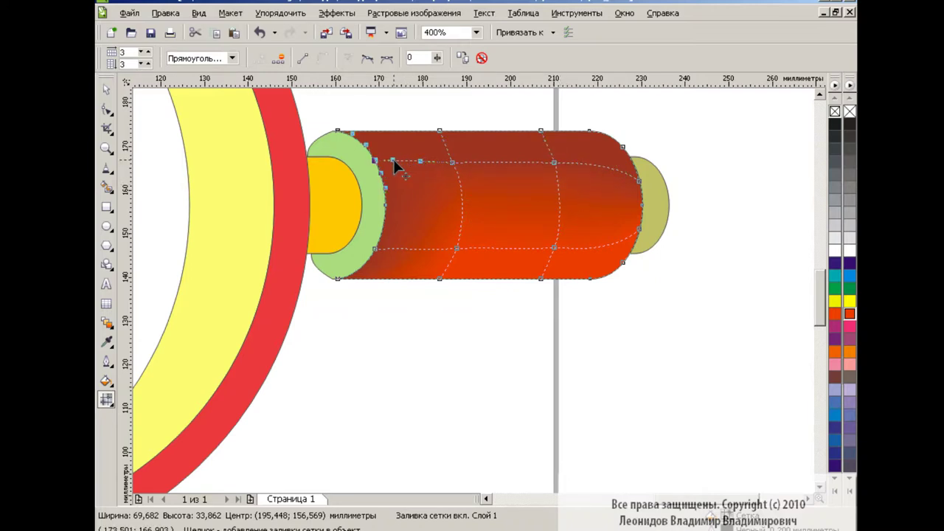
left_click(457, 248)
left_click_drag(464, 205, 397, 220)
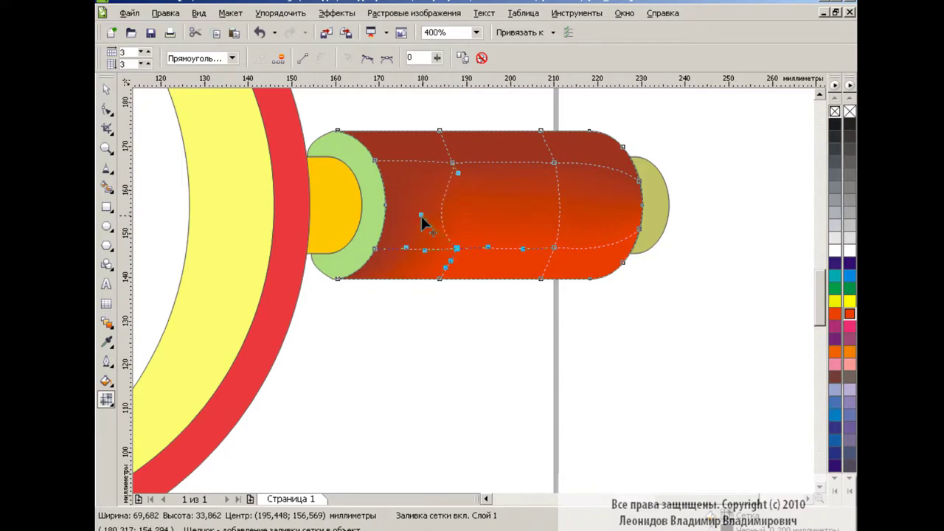
left_click_drag(459, 175, 400, 177)
left_click_drag(397, 220, 400, 230)
key("space")
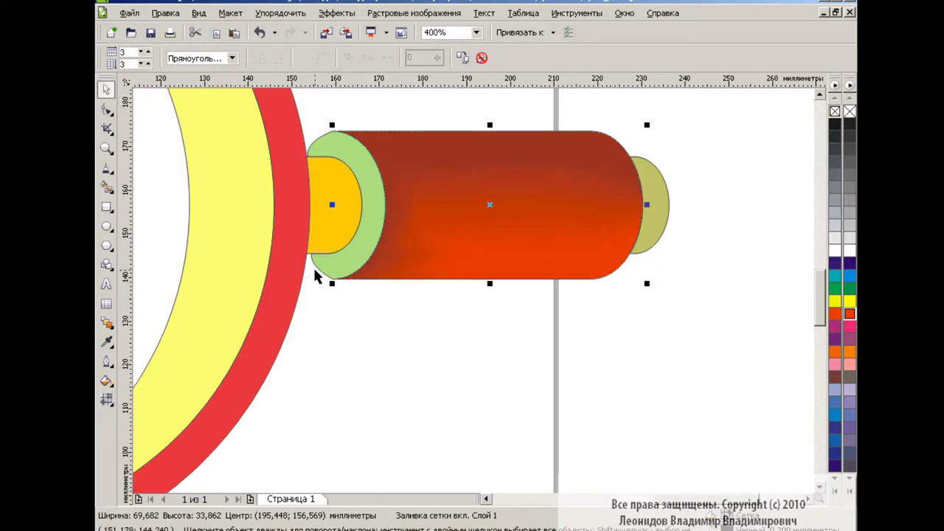
left_click(445, 332)
left_click(484, 236)
left_click(106, 399)
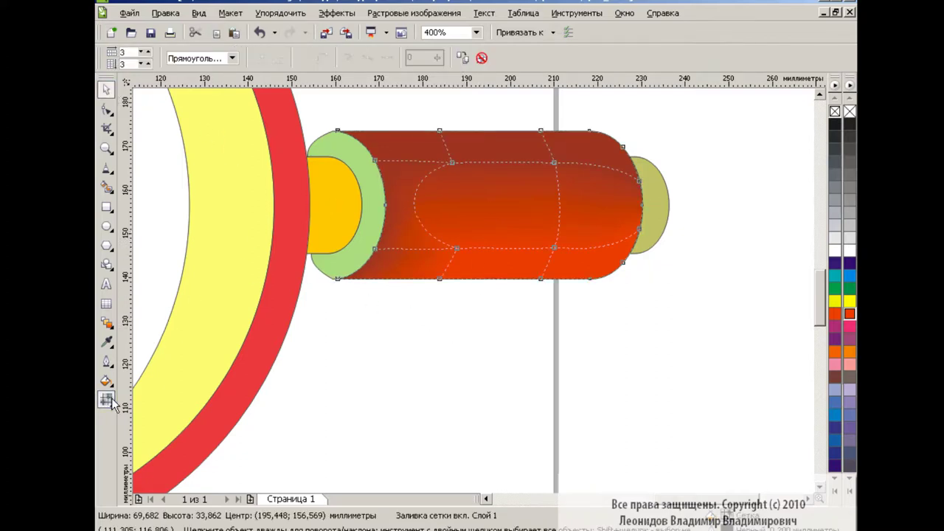
key("space")
left_click(380, 319)
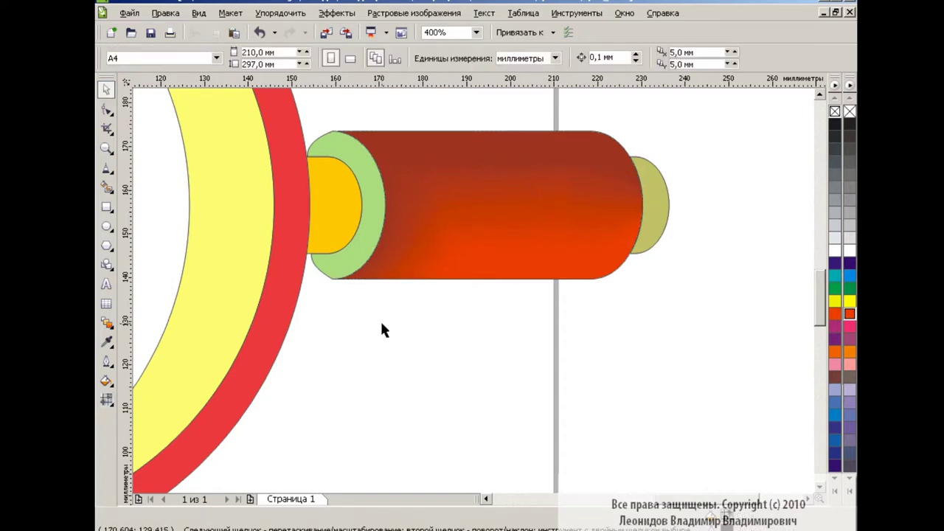
left_click(492, 248)
left_click(107, 399)
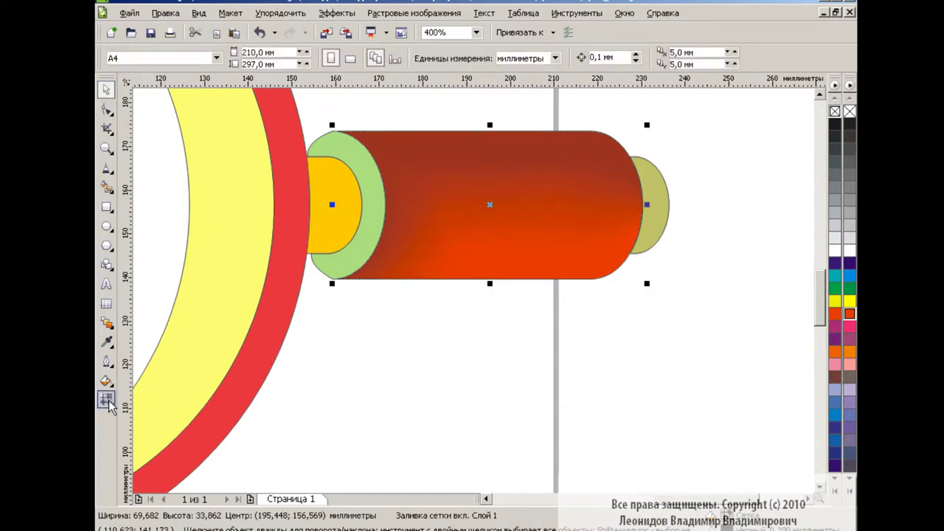
left_click(554, 163)
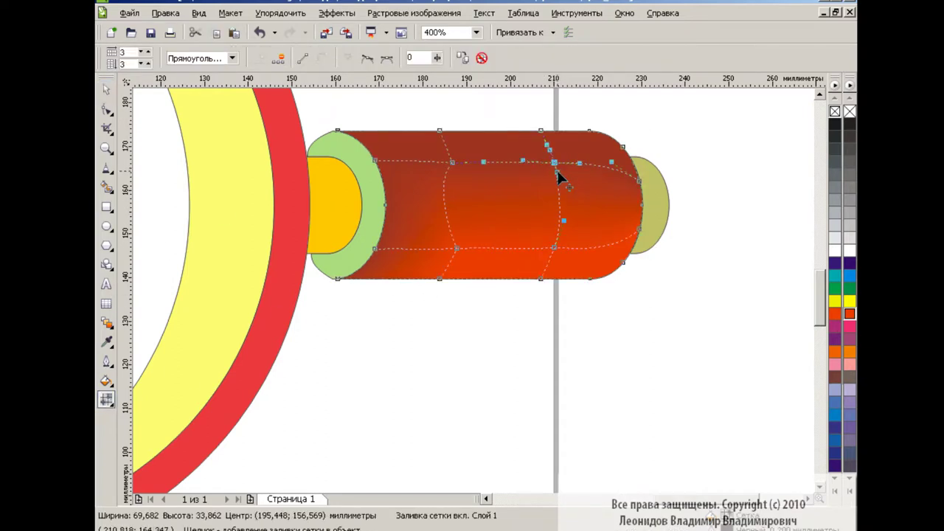
key("Escape")
left_click(106, 89)
left_click(389, 327)
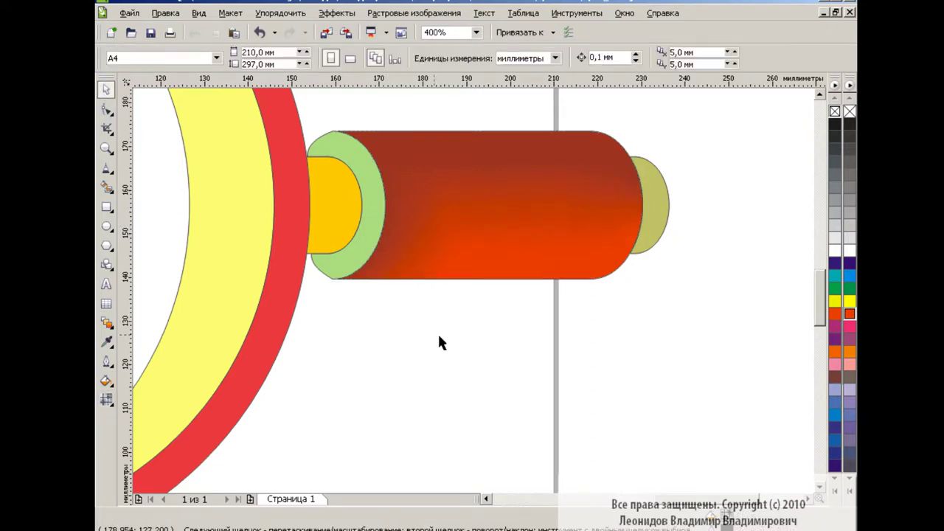
left_click(369, 204)
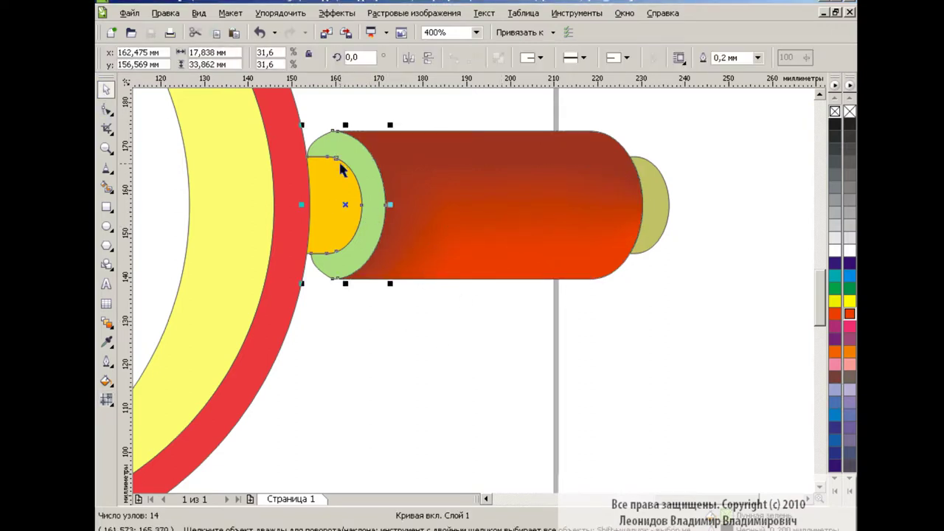
- Colour the green collar ring red, give it a mesh fill, and zoom to 800%
left_click(849, 313)
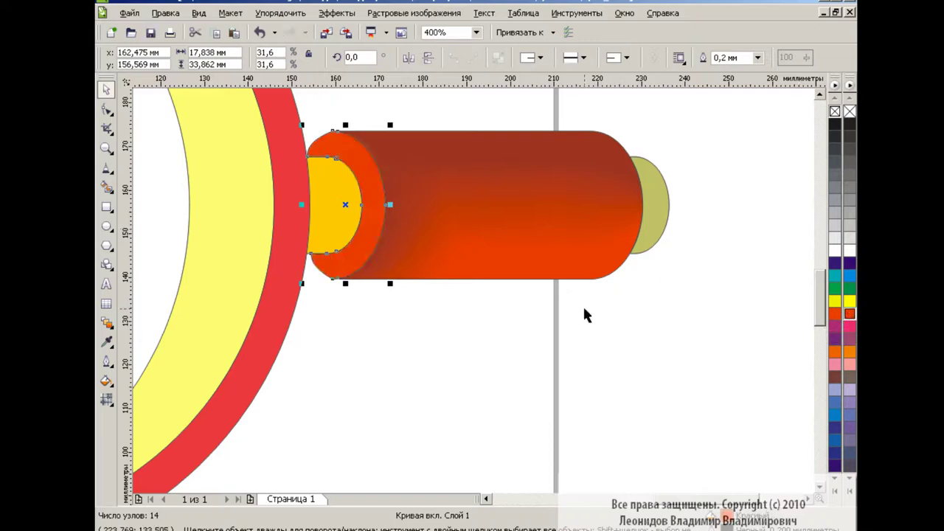
left_click(107, 400)
double_click(428, 33)
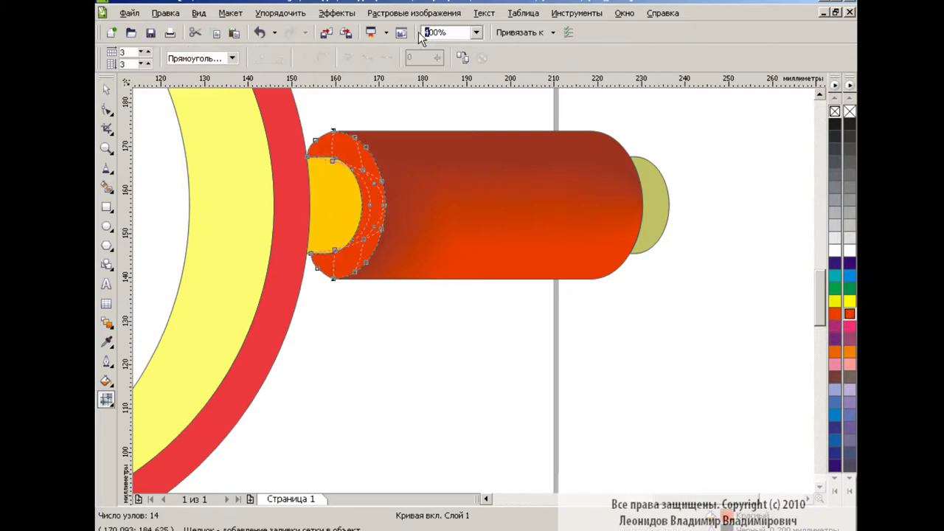
type("800")
key("Return")
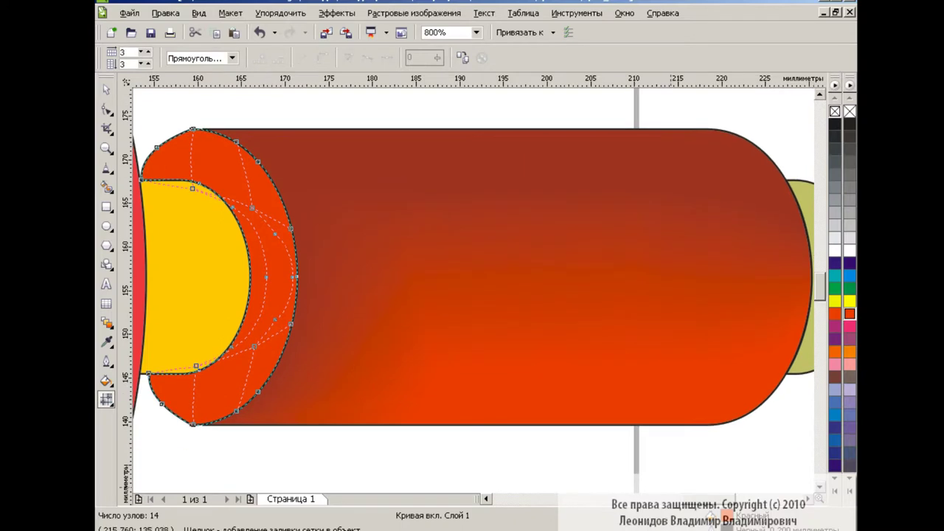
scroll(440, 176, "right", 3)
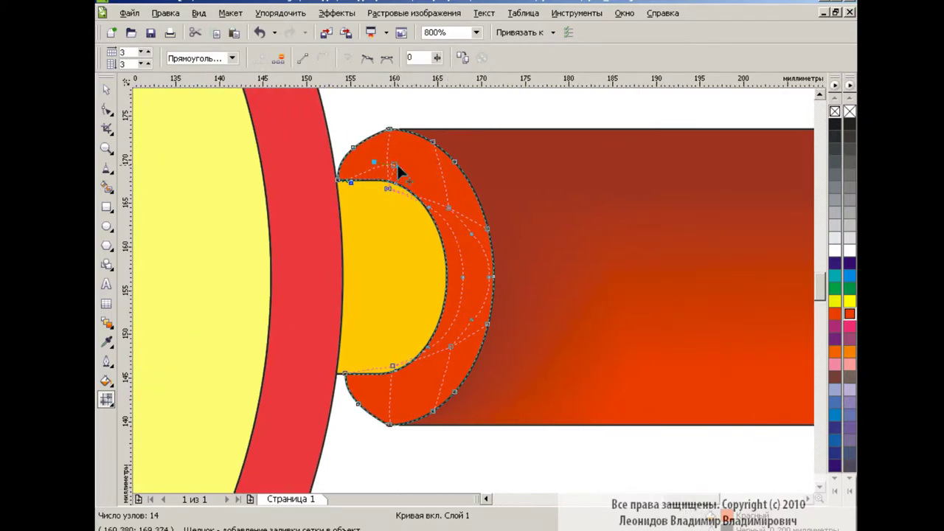
- Reduce the ring's mesh grid from 2×2 down to a single 1×1 cell
left_click(396, 163)
key("Delete")
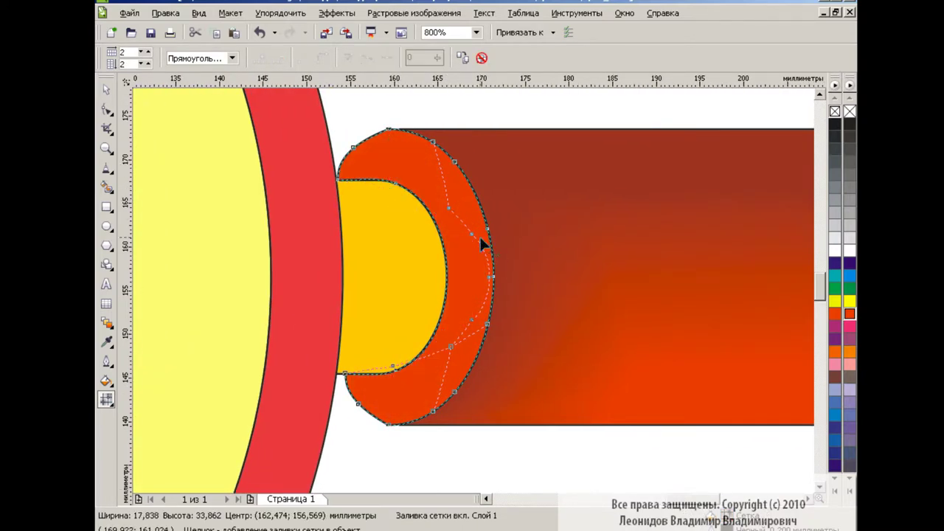
left_click(449, 346)
key("Delete")
left_click(456, 163)
left_click(476, 194)
left_click(459, 164)
left_click(472, 194)
- Add a mesh line through the ring and bend it along the ring's curve
left_click(356, 183)
left_click_drag(357, 184, 454, 225)
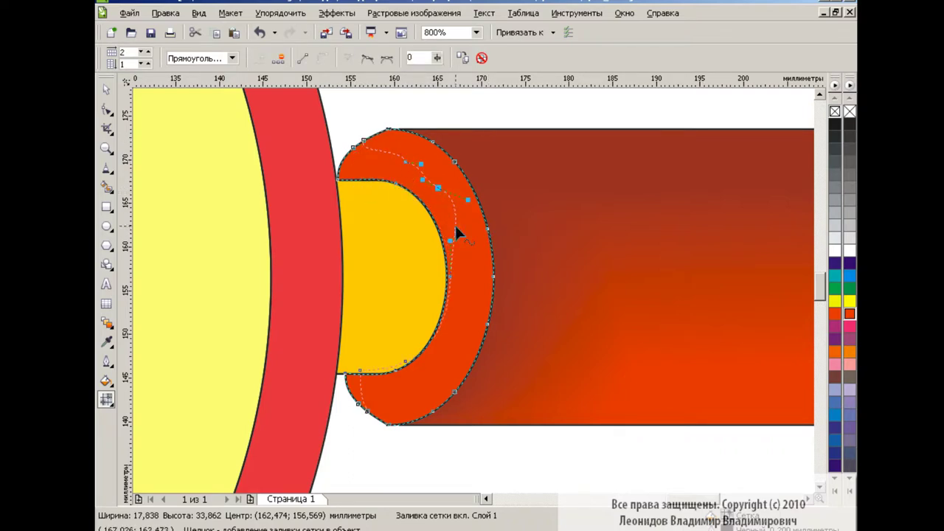
left_click(408, 165)
left_click_drag(458, 305, 406, 375)
left_click(398, 384)
left_click(401, 399)
left_click(402, 169)
- Nudge the upper mesh node up and adjust the curve handles so the line follows the ring
left_click_drag(398, 169, 387, 156)
left_click_drag(571, 182, 528, 253)
left_click_drag(441, 368, 456, 390)
left_click(372, 414)
left_click_drag(501, 376, 511, 355)
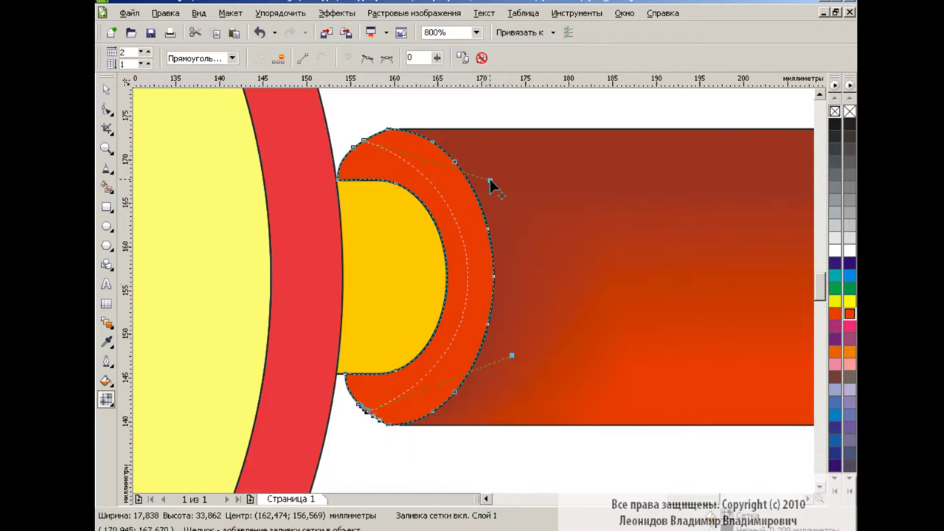
left_click_drag(491, 179, 495, 174)
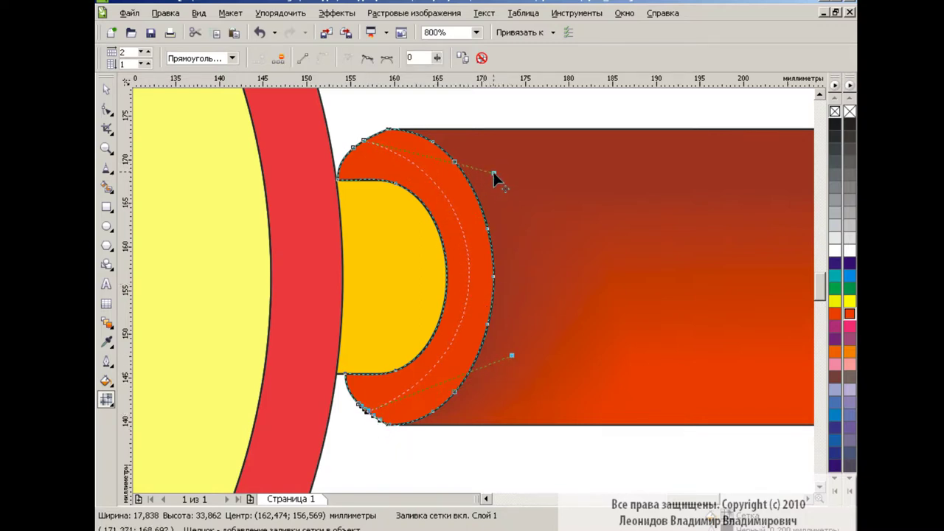
- Add a mesh line across the ring's top and select the nodes along its upper edge
double_click(407, 159)
left_click(455, 161)
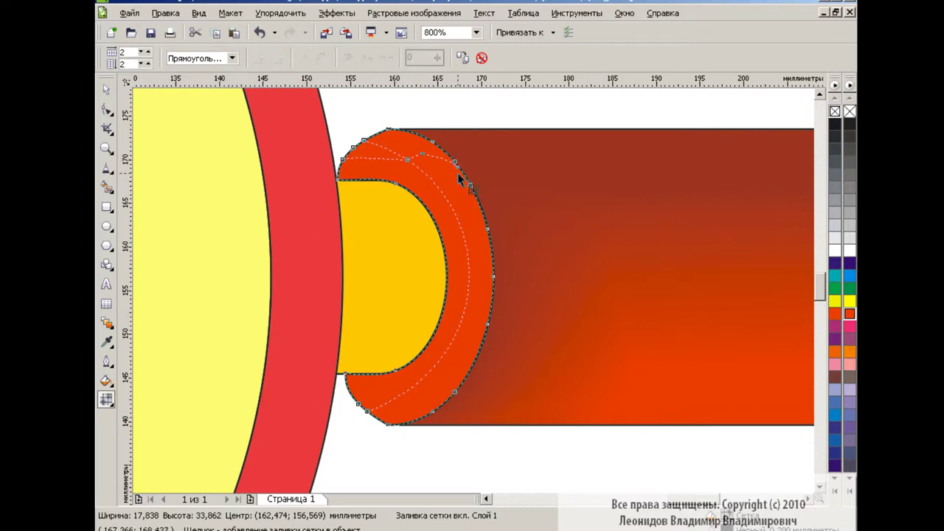
left_click_drag(462, 174, 441, 149)
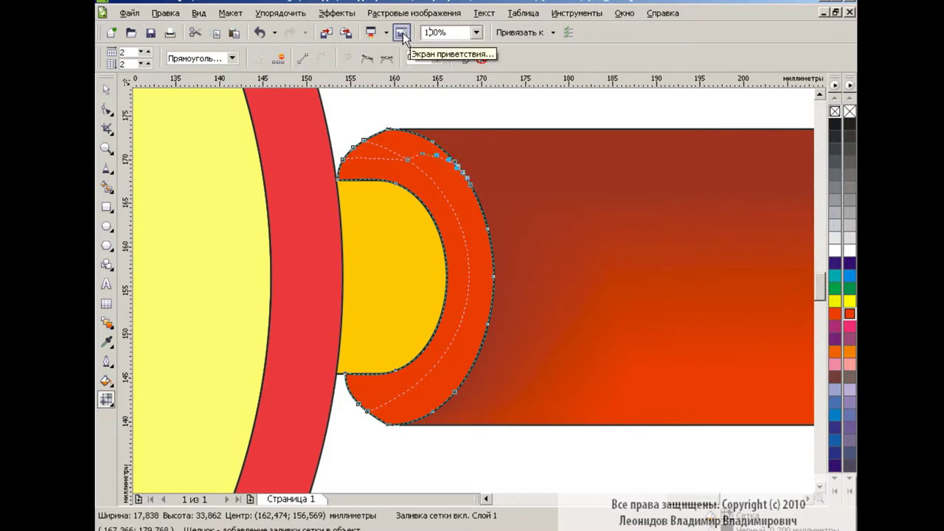
- Zoom to 1400% and reshape the handles of the mesh node near the ring's top
scroll(402, 32, "up", 1)
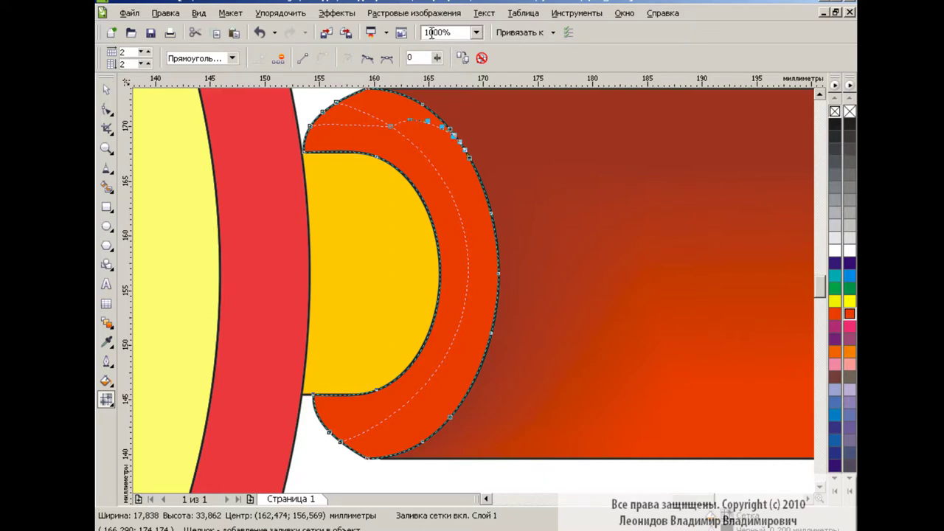
type("1400")
key("Return")
scroll(817, 273, "up", 3)
scroll(766, 274, "down", 2)
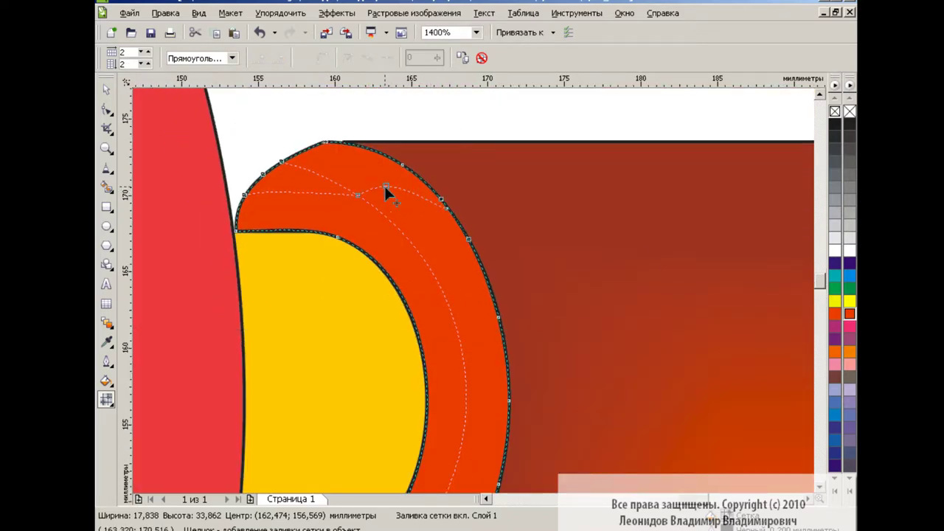
left_click(358, 195)
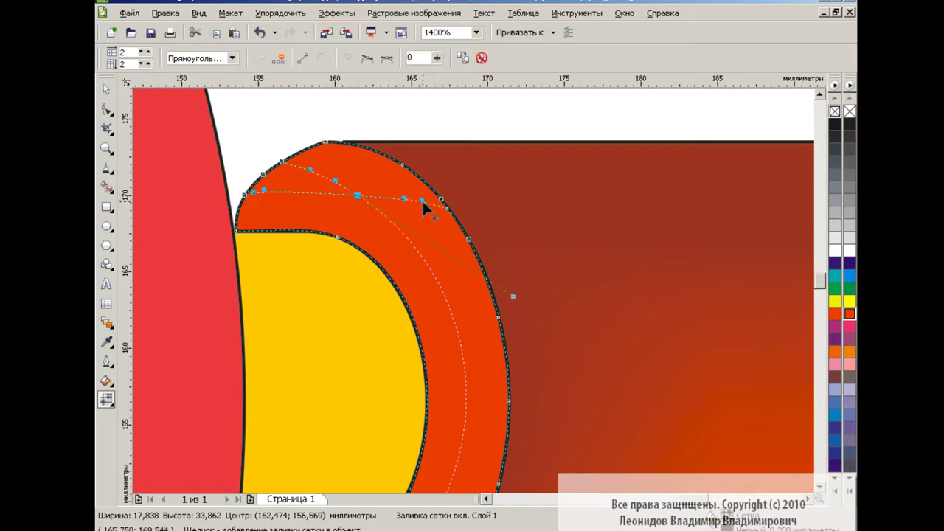
mouse_move(264, 191)
left_mouse_down()
mouse_move(299, 192)
mouse_move(275, 192)
left_mouse_up()
left_click_drag(421, 199, 418, 201)
- Add a mesh row through the ring and curve it near its left end
double_click(428, 266)
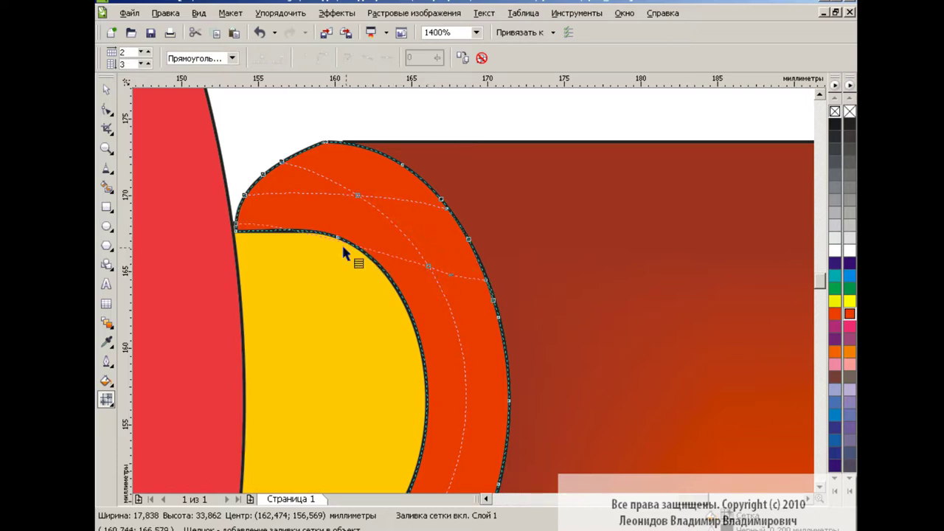
left_click(237, 223)
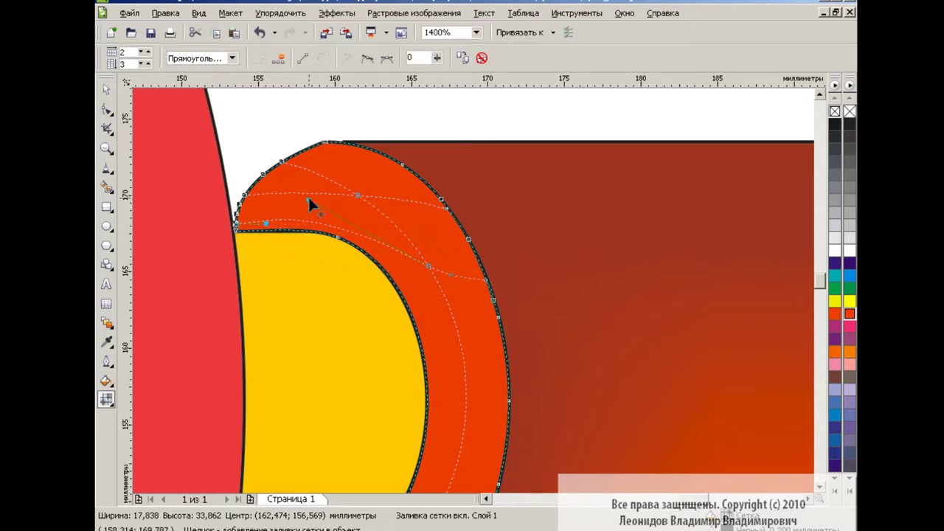
left_click_drag(266, 224, 265, 218)
left_click(430, 266)
key("ctrl+z")
left_click_drag(819, 279, 818, 284)
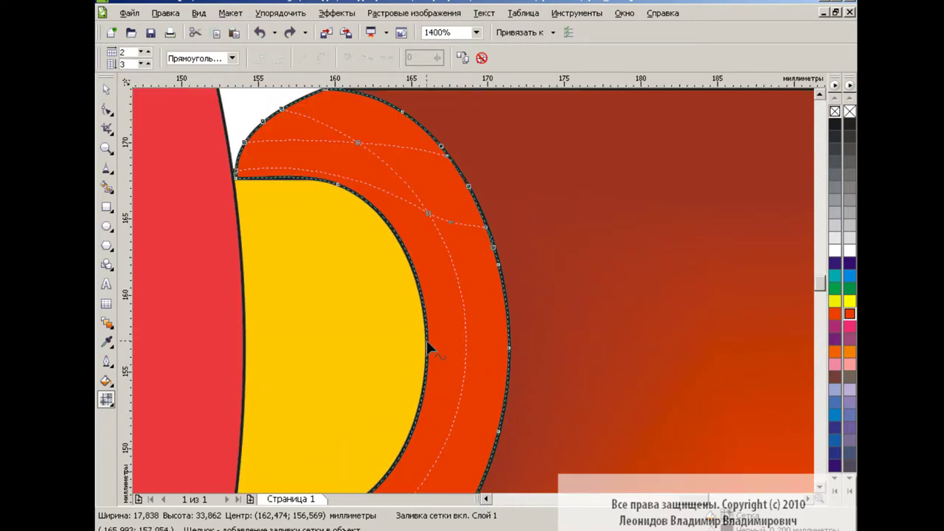
- Add a mesh row across the lower ring and bend it with its node and lower handle
double_click(427, 340)
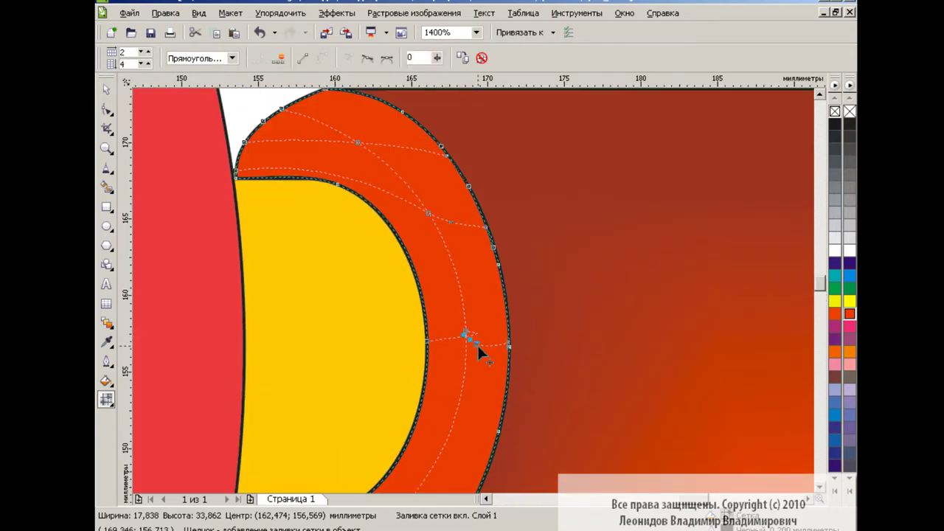
left_click(467, 336)
left_click_drag(466, 330, 472, 344)
left_click_drag(466, 344, 467, 343)
left_click_drag(470, 439, 461, 457)
scroll(757, 269, "down", 3)
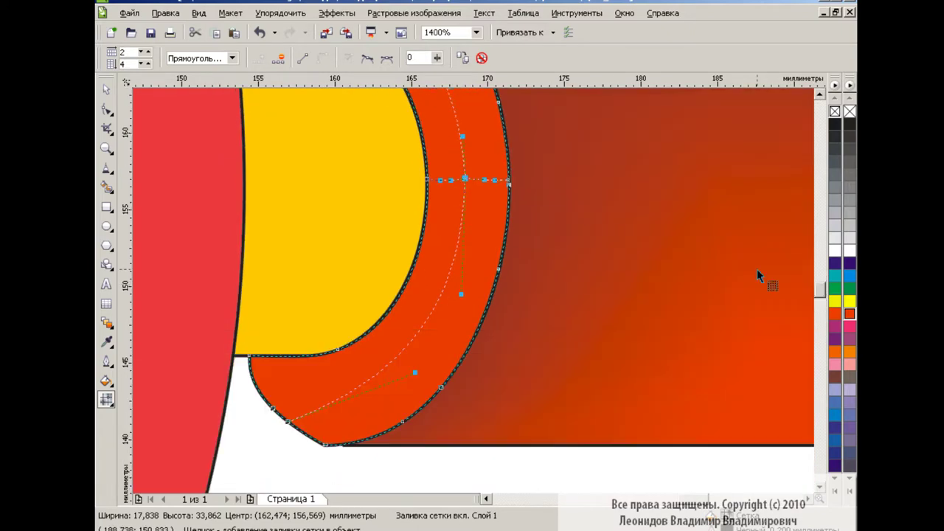
- Remove an unwanted extra mesh line and add a mesh row in the ring's lower part
double_click(407, 279)
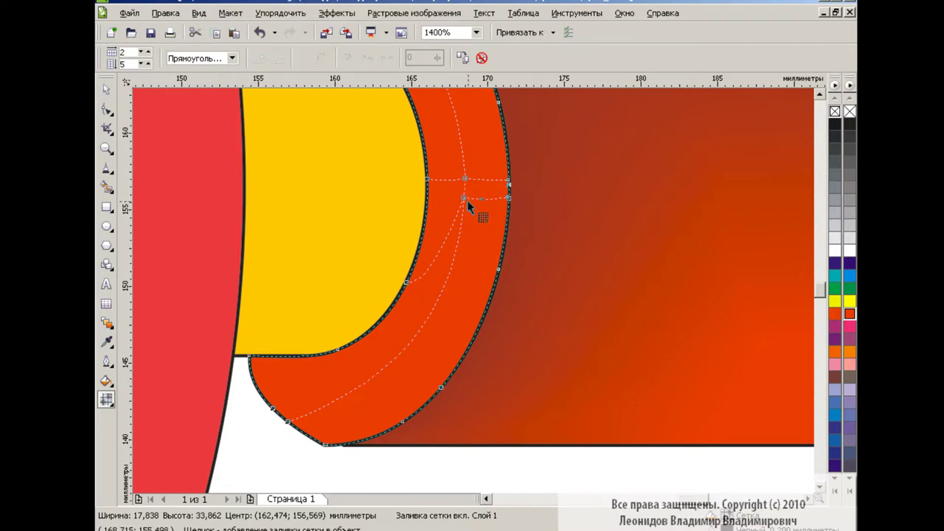
key("ctrl+z")
key("Delete")
double_click(427, 318)
left_click(249, 361)
left_click(484, 310)
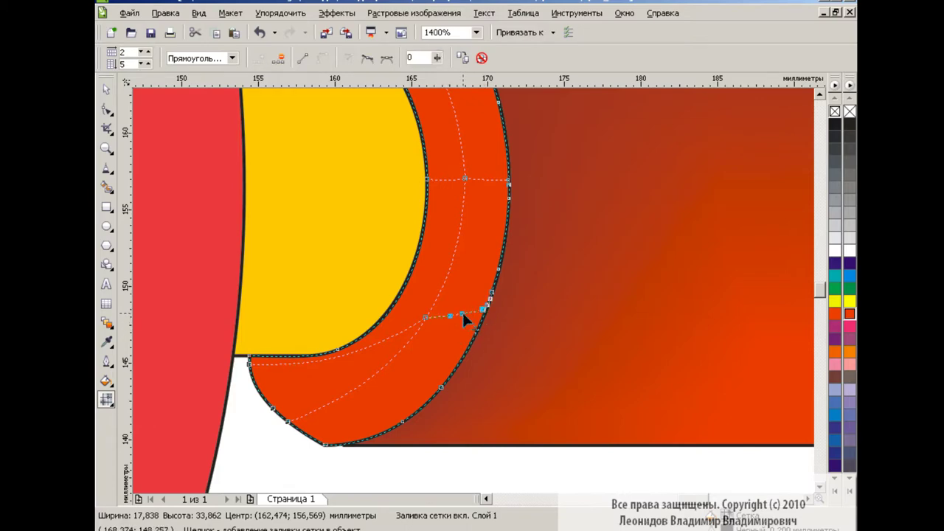
left_click_drag(819, 290, 815, 289)
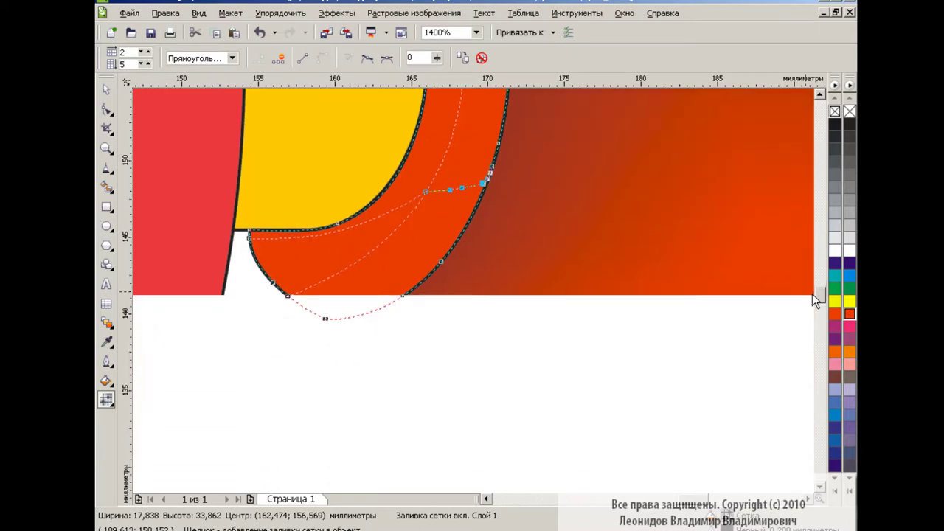
mouse_move(815, 289)
left_mouse_down()
mouse_move(816, 280)
mouse_move(815, 292)
left_mouse_up()
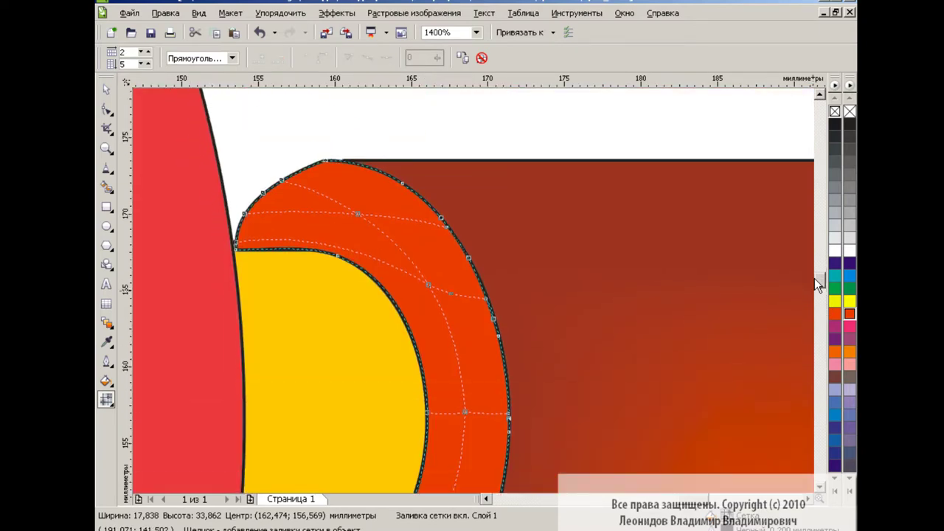
- Add a sixth mesh row near the bottom and bend the right-edge line to follow the ring
double_click(363, 298)
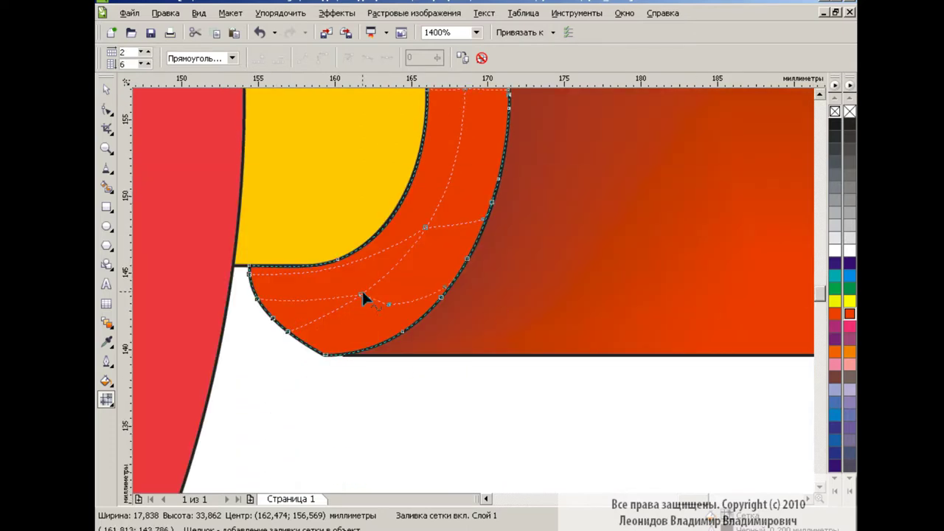
left_click_drag(389, 303, 400, 294)
left_click(462, 272)
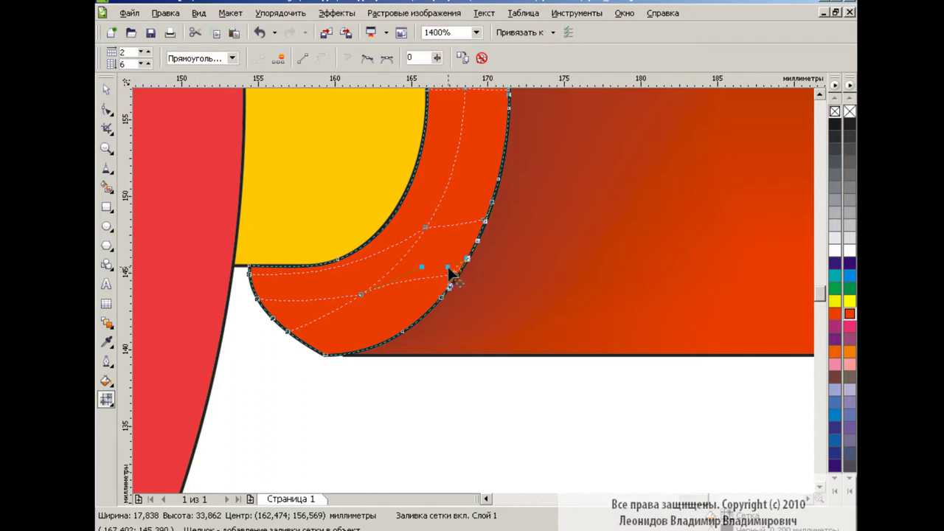
left_click(260, 32)
left_click(445, 285)
left_click(447, 270)
left_click_drag(441, 267, 441, 278)
key("Return")
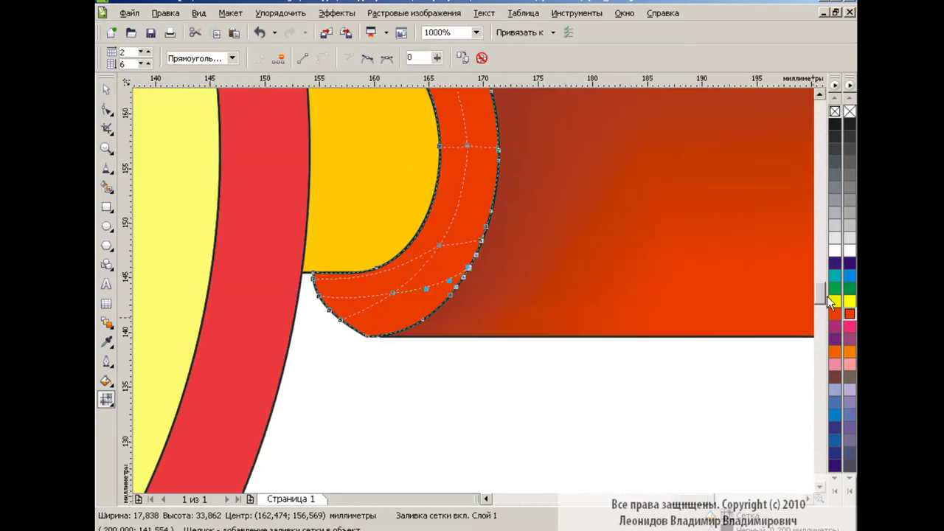
- Select all the collar's mesh nodes and colour them dark brown
left_click_drag(826, 296, 817, 287)
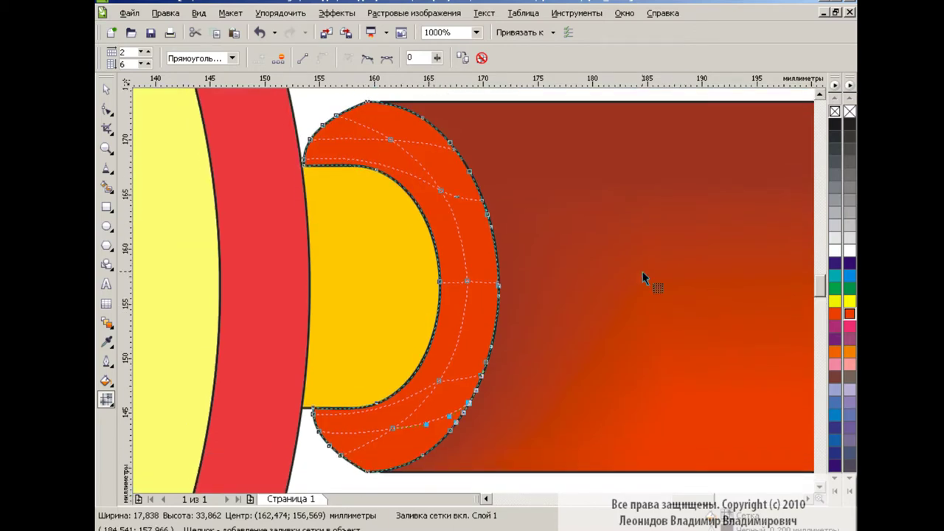
left_click_drag(293, 90, 576, 474)
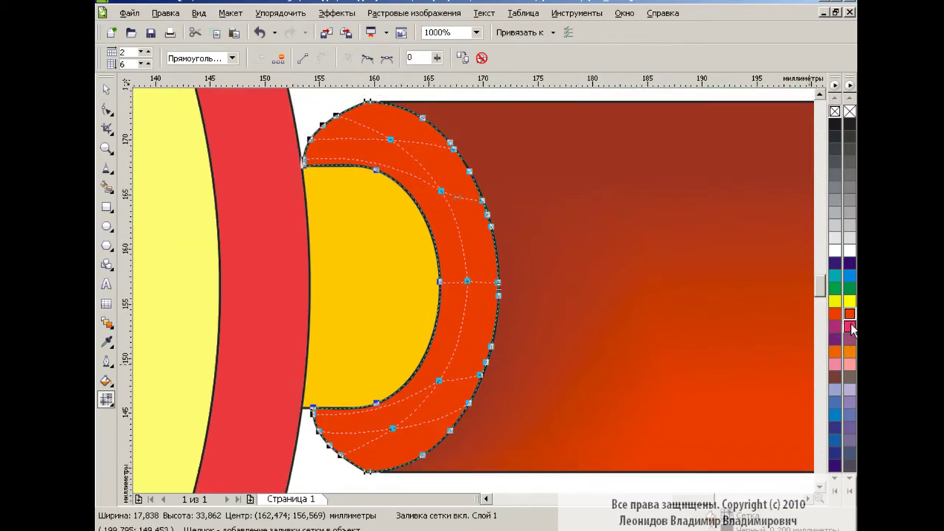
left_click_drag(851, 318, 815, 356)
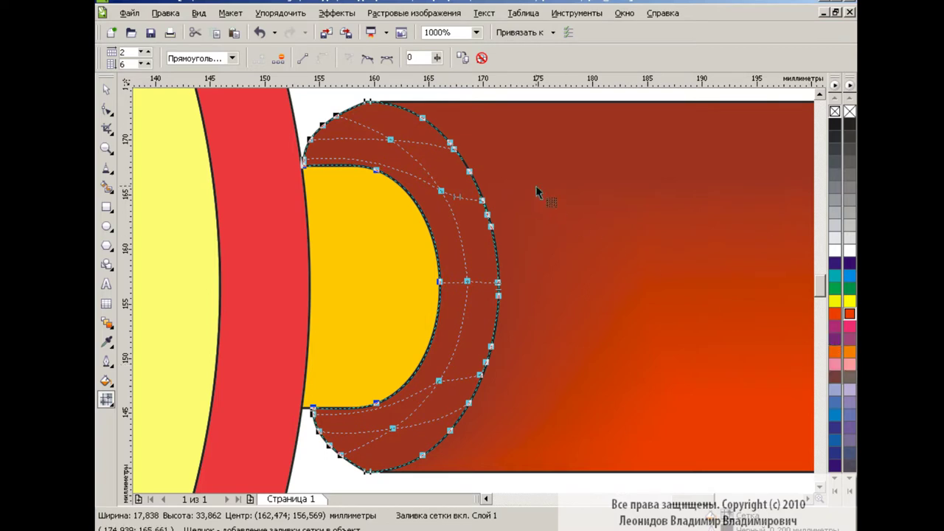
left_click(326, 118)
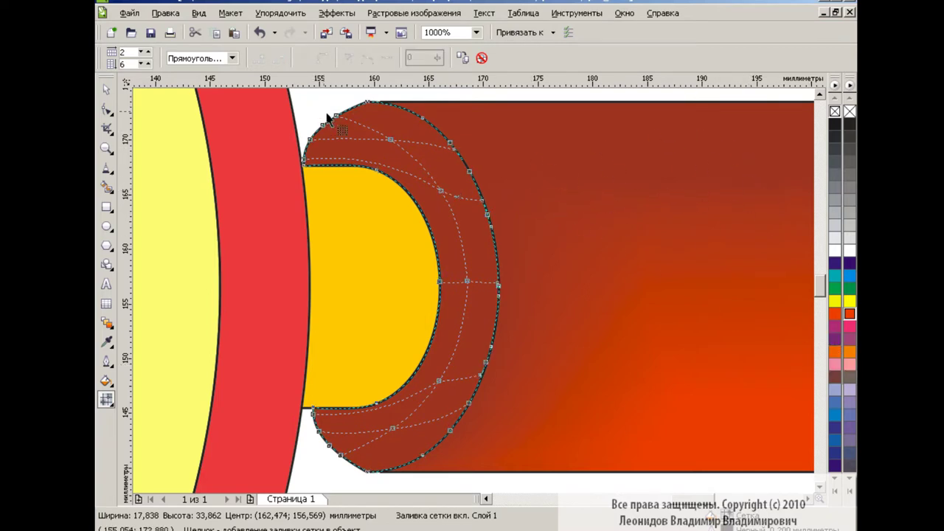
- Colour a top mesh node bright orange-red and stretch that highlight down the collar
left_click(390, 139)
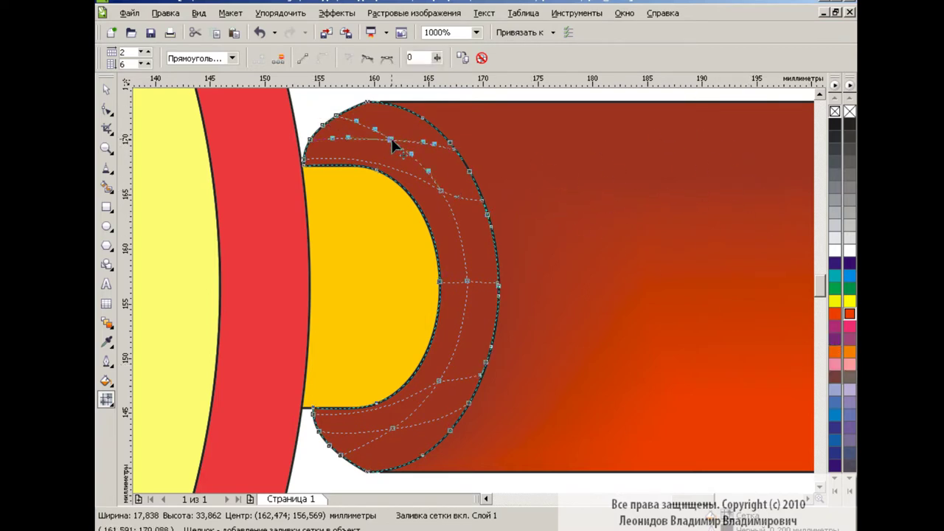
left_click(850, 314)
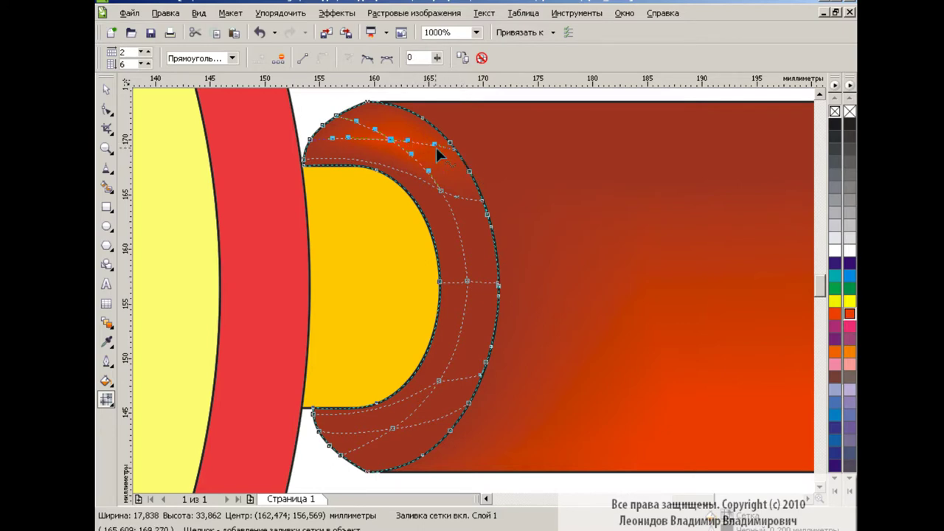
left_click_drag(435, 145, 422, 149)
left_click(444, 195)
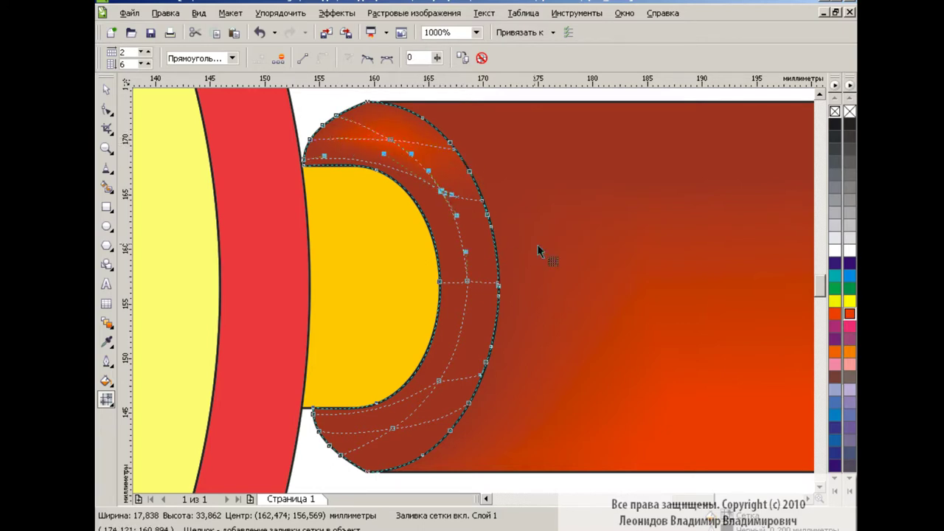
left_click(849, 313)
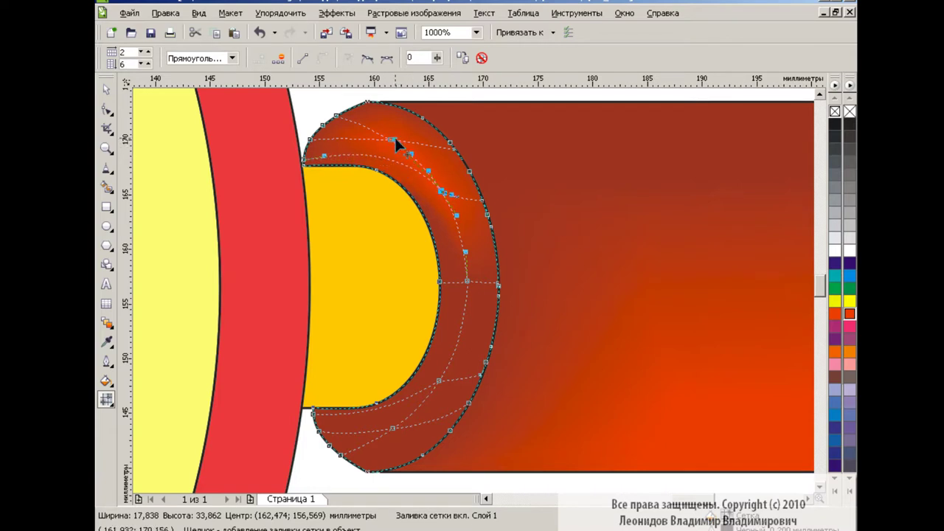
left_click_drag(395, 142, 423, 183)
left_click_drag(325, 155, 388, 147)
- Colour the middle right mesh node orange-red and pull the right-edge curve slightly outward
left_click(467, 281)
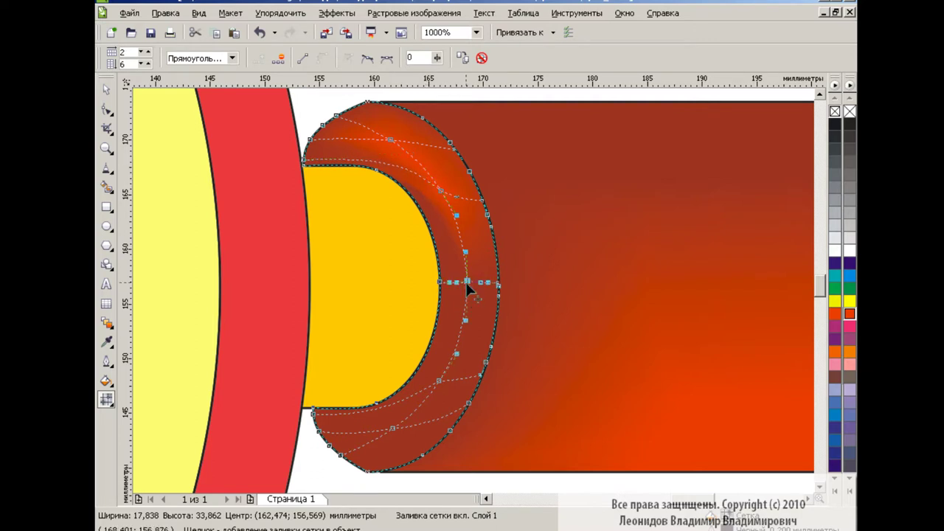
left_click(848, 315)
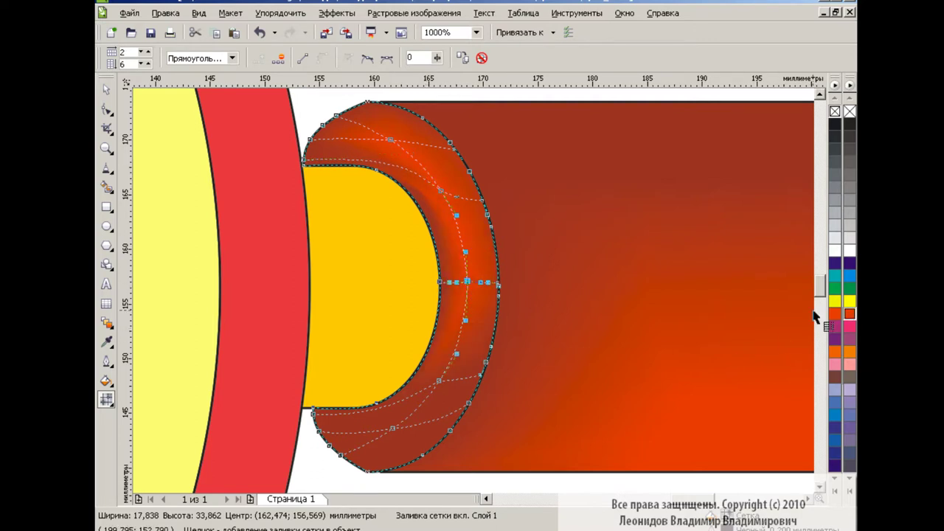
left_click(441, 281)
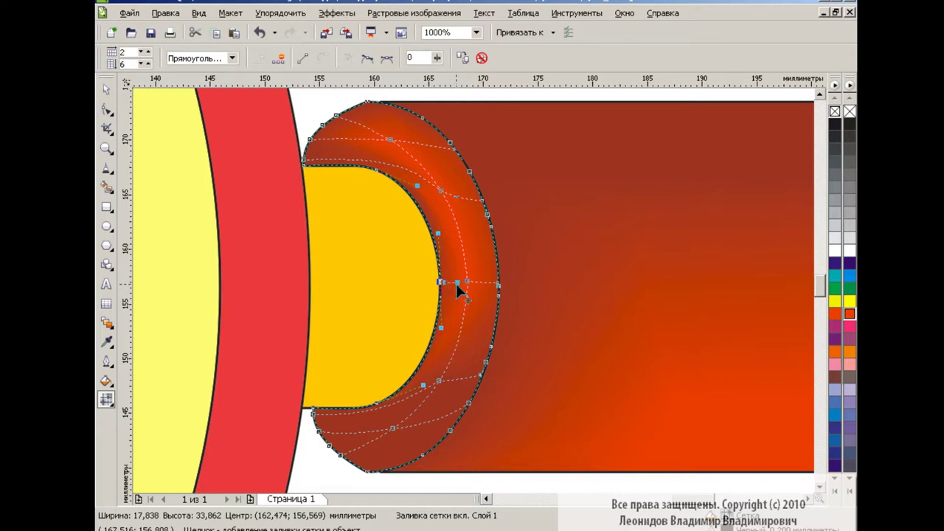
left_click(377, 171)
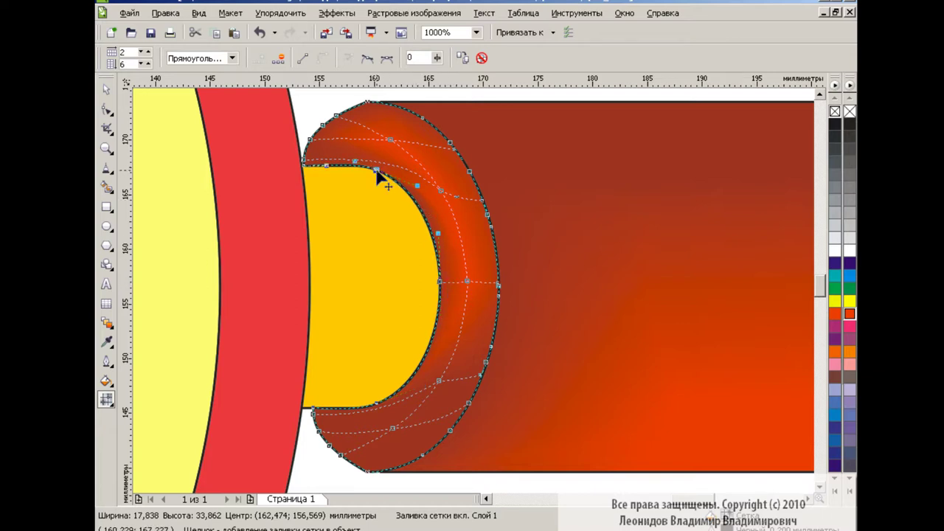
left_click(440, 380)
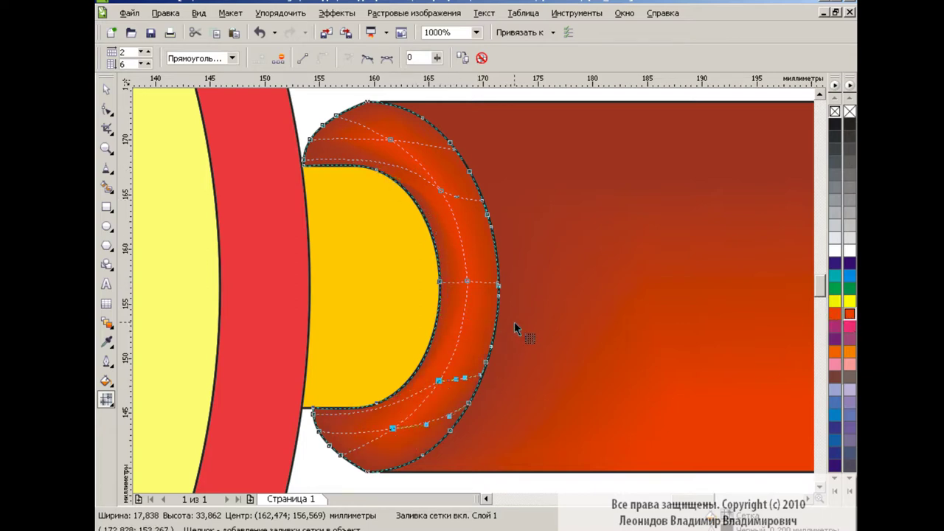
left_click(498, 284)
left_click_drag(482, 282, 490, 283)
- Colour the upper-right mesh node orange-red and move it toward the collar's middle
left_click(455, 149)
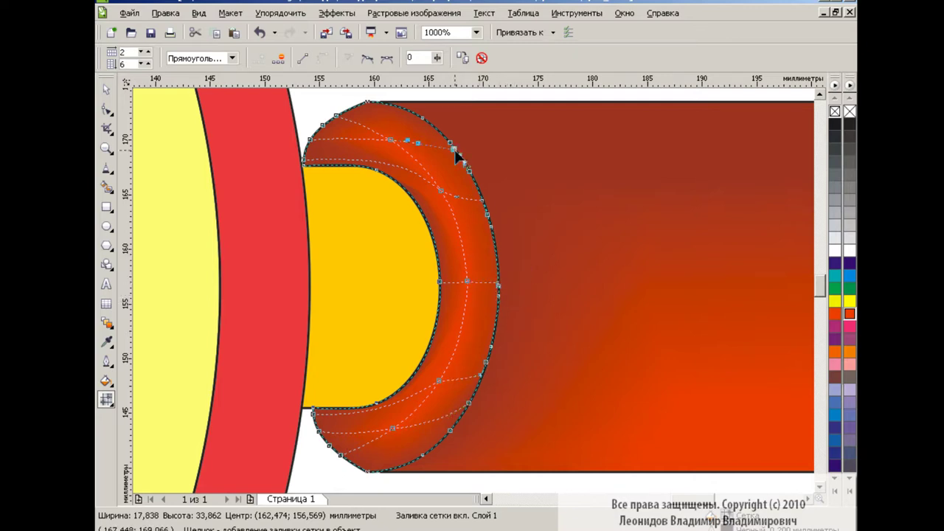
left_click(852, 315)
left_click_drag(403, 141, 435, 181)
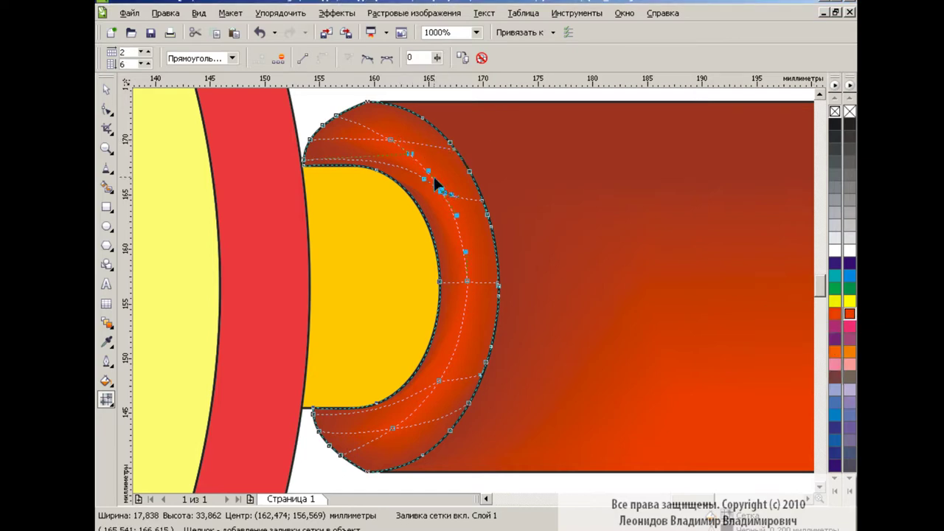
- Preview the collar shading, then reshape the mesh curves near the top and right edge
left_click(107, 89)
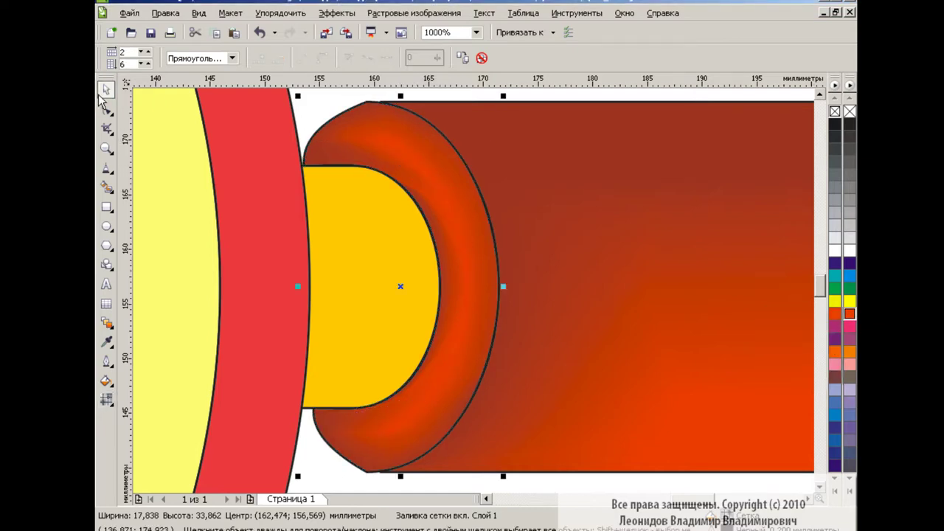
left_click(106, 399)
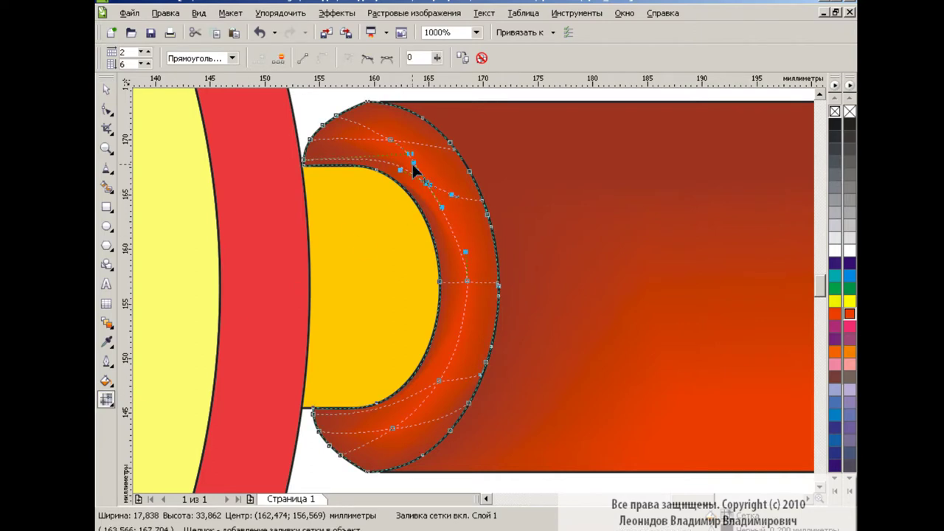
mouse_move(410, 155)
left_mouse_down()
mouse_move(372, 152)
mouse_move(414, 174)
left_mouse_up()
key("ctrl+z")
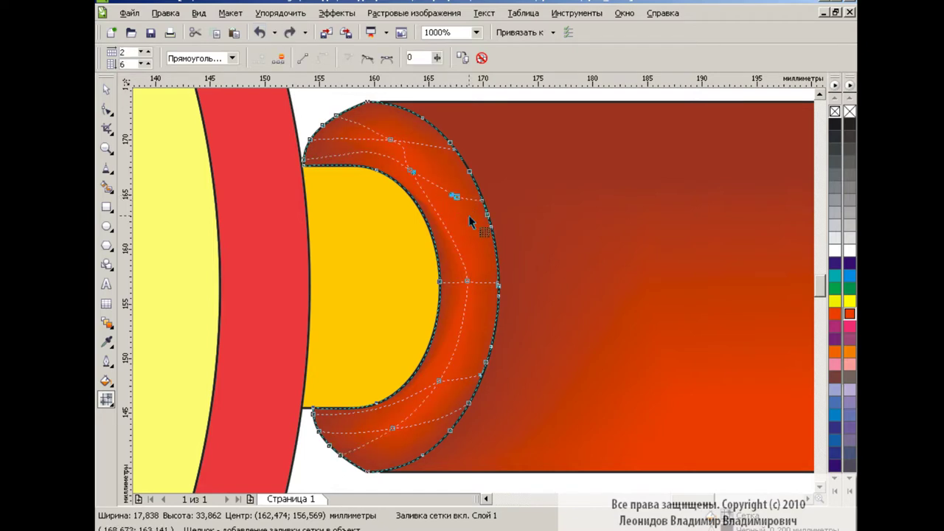
left_click_drag(485, 212, 427, 180)
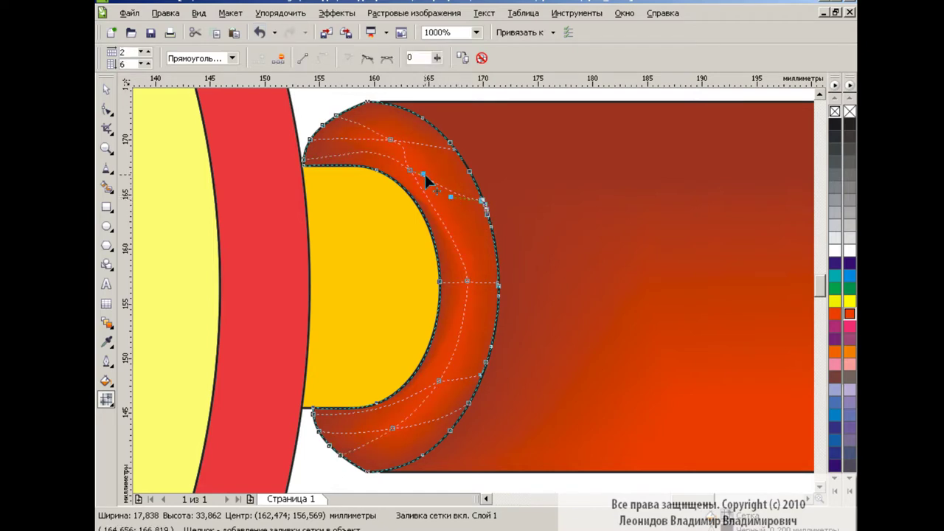
left_click(412, 146)
left_click(487, 213)
left_click_drag(455, 204, 436, 185)
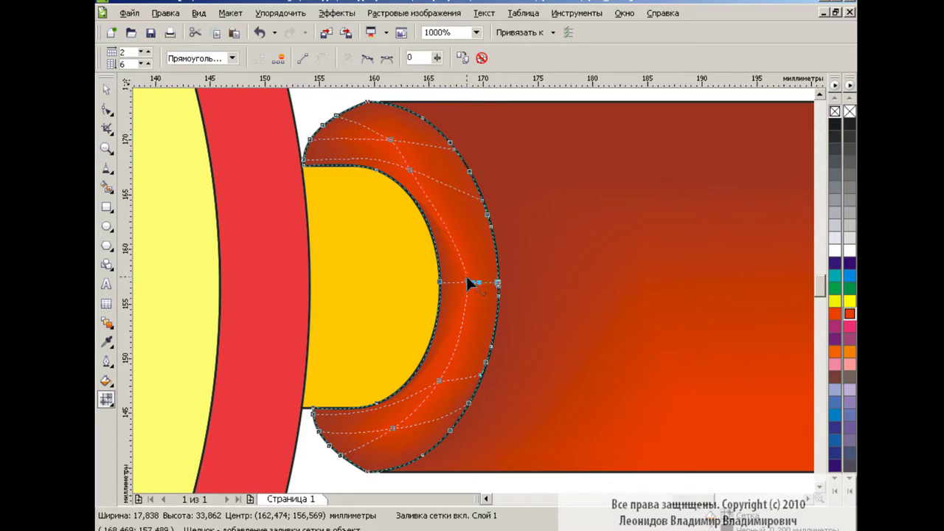
- Pull the top mesh curve up and left, shift the middle nodes, and add a mesh line
left_click_drag(468, 282, 458, 283)
left_click(375, 140)
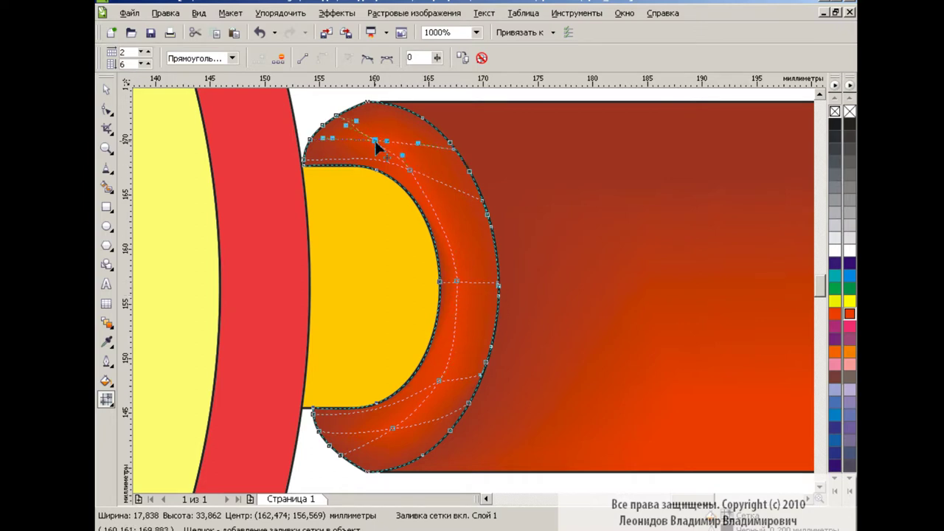
mouse_move(373, 143)
left_mouse_down()
mouse_move(341, 142)
mouse_move(348, 120)
mouse_move(352, 128)
left_mouse_up()
mouse_move(411, 169)
left_mouse_down()
mouse_move(354, 164)
mouse_move(362, 160)
left_mouse_up()
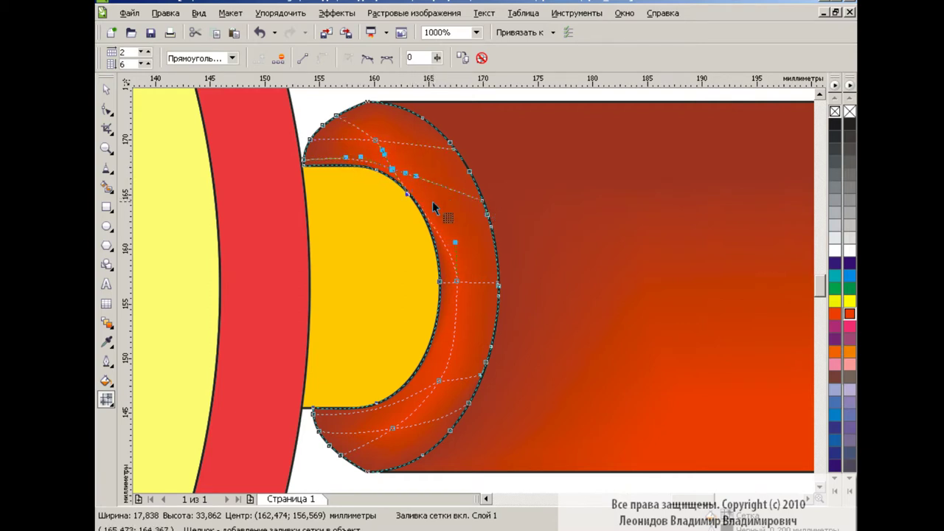
left_click(457, 281)
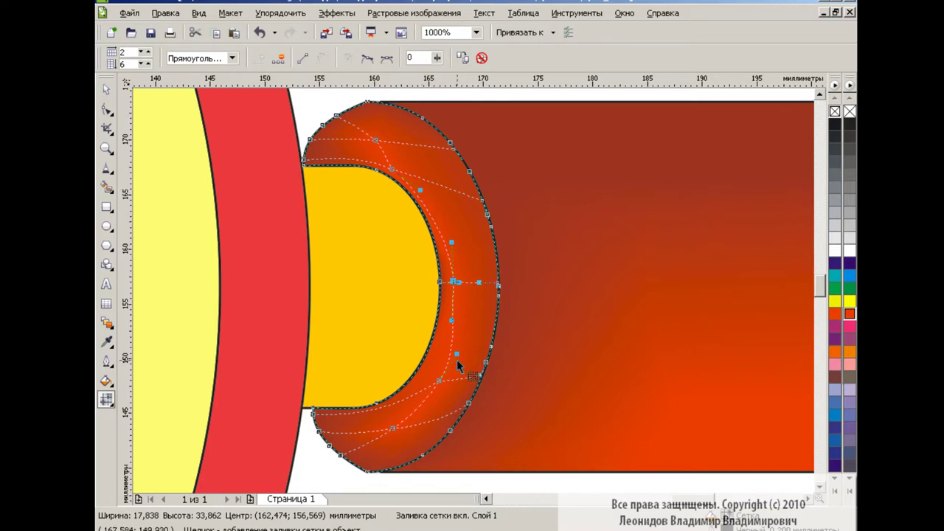
left_click(383, 426)
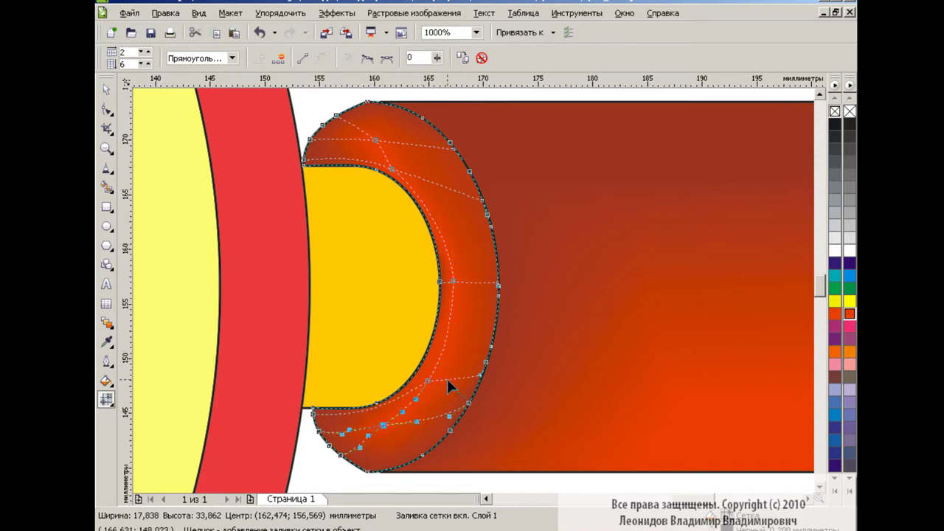
double_click(430, 145)
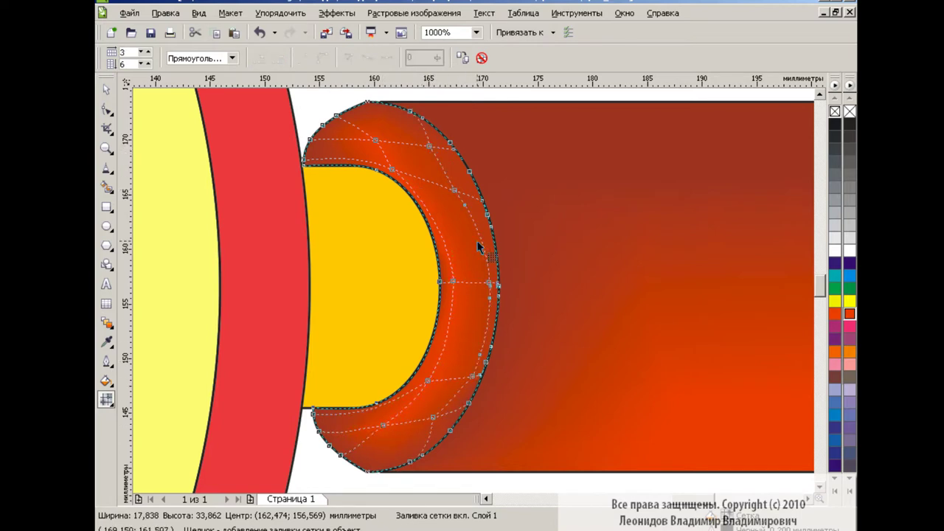
- Darken the nodes along the collar's upper-right rim to a deep brown-red
left_click(434, 419)
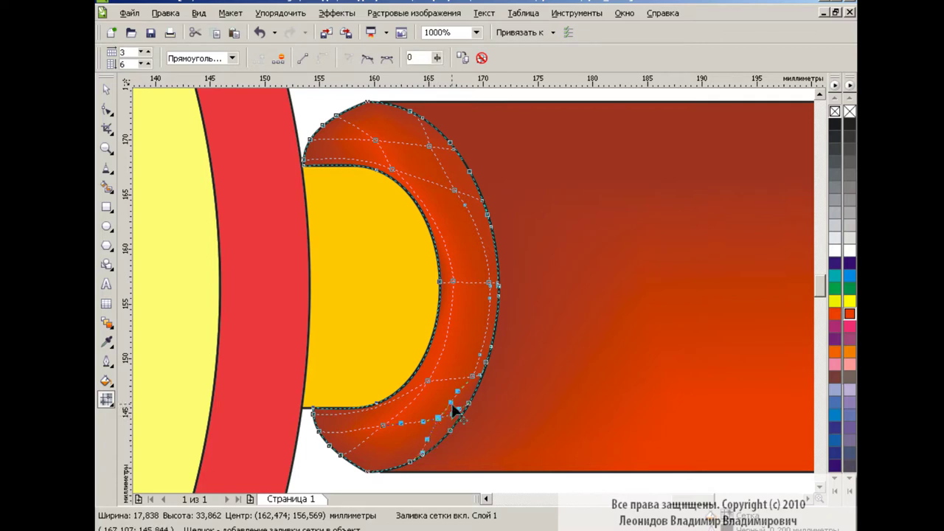
left_click(493, 291)
mouse_move(404, 105)
left_mouse_down()
mouse_move(454, 190)
mouse_move(411, 466)
left_mouse_up()
left_click_drag(836, 314, 802, 350)
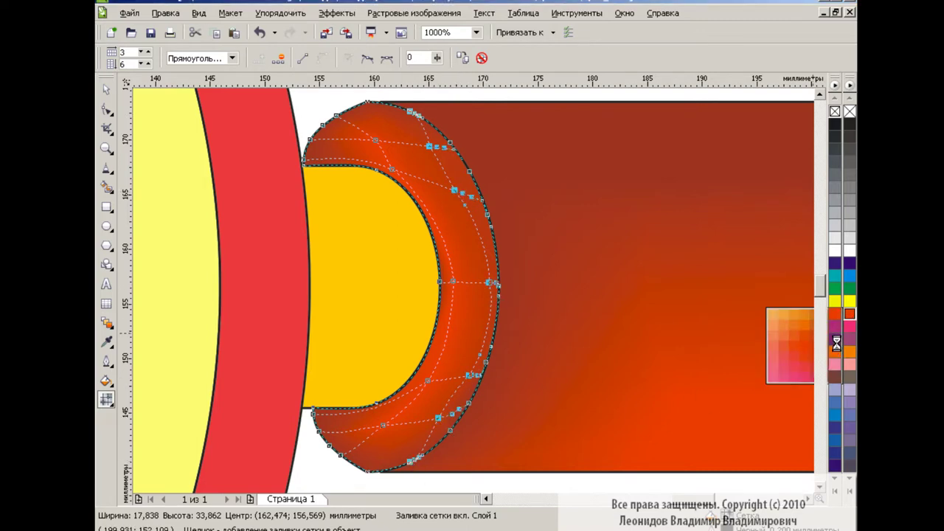
left_click(107, 90)
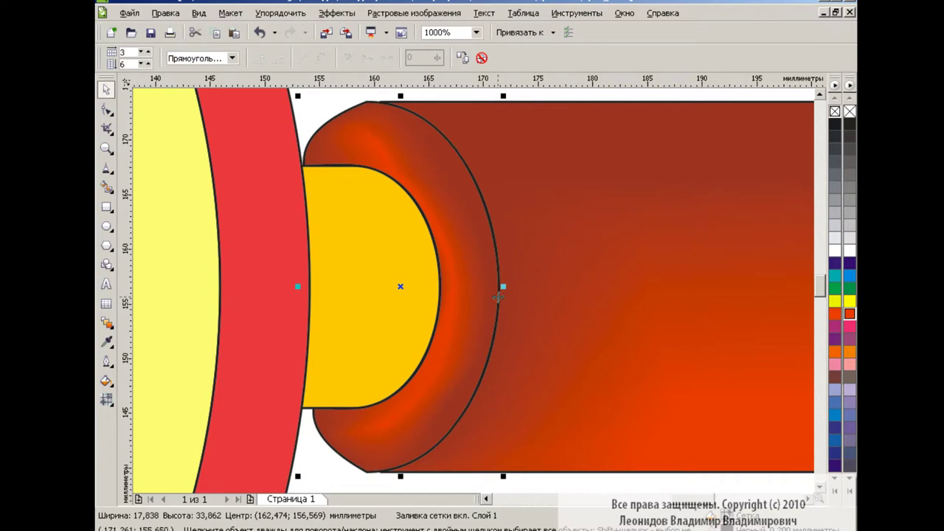
left_click(107, 399)
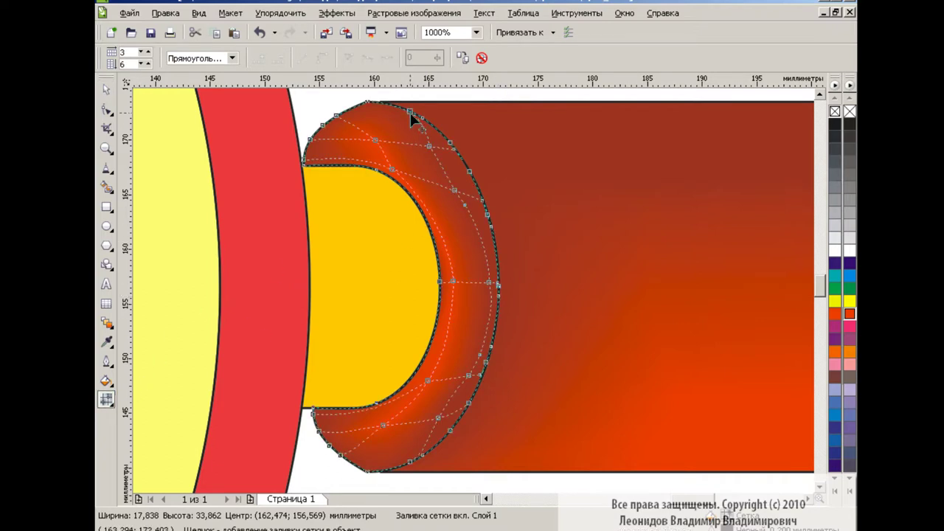
- Zoom to 1500% and select mesh nodes on the collar's right edge
type("1500")
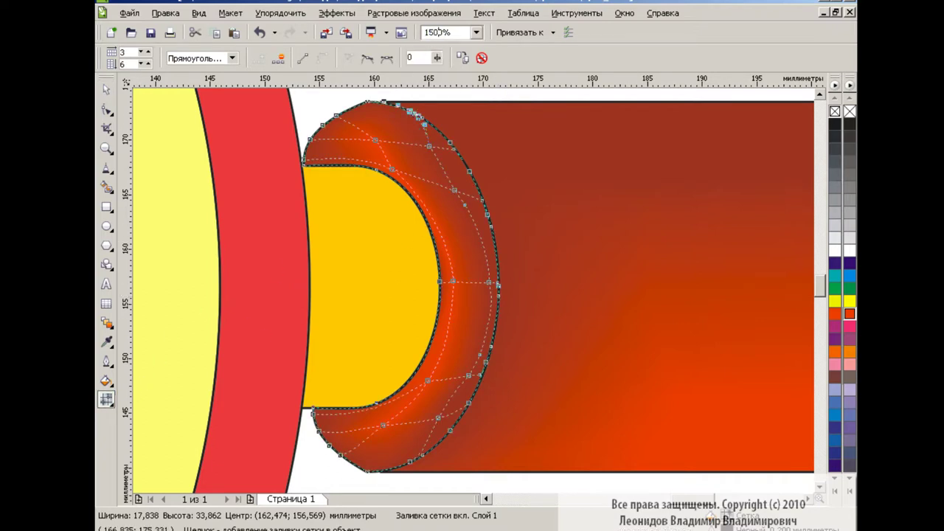
key("Return")
scroll(811, 288, "up", 3)
scroll(818, 285, "down", 3)
left_click(410, 210)
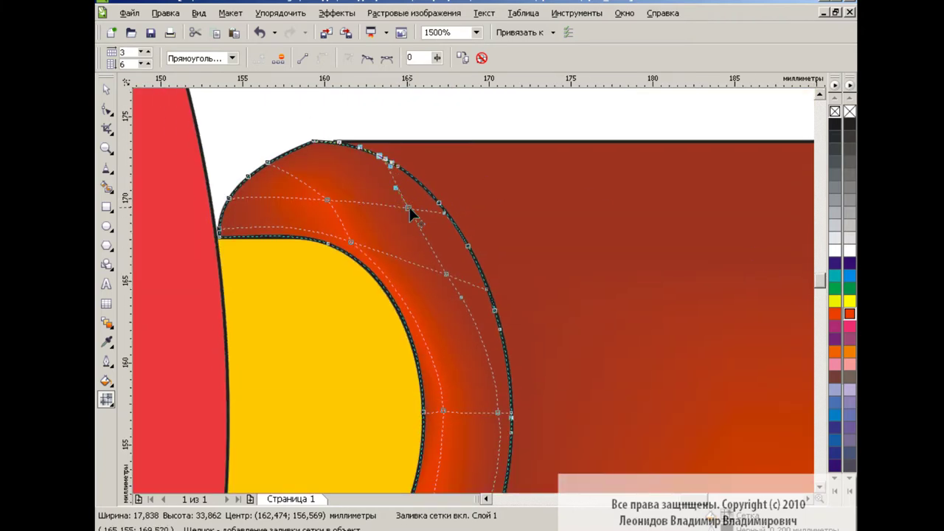
left_click(448, 274)
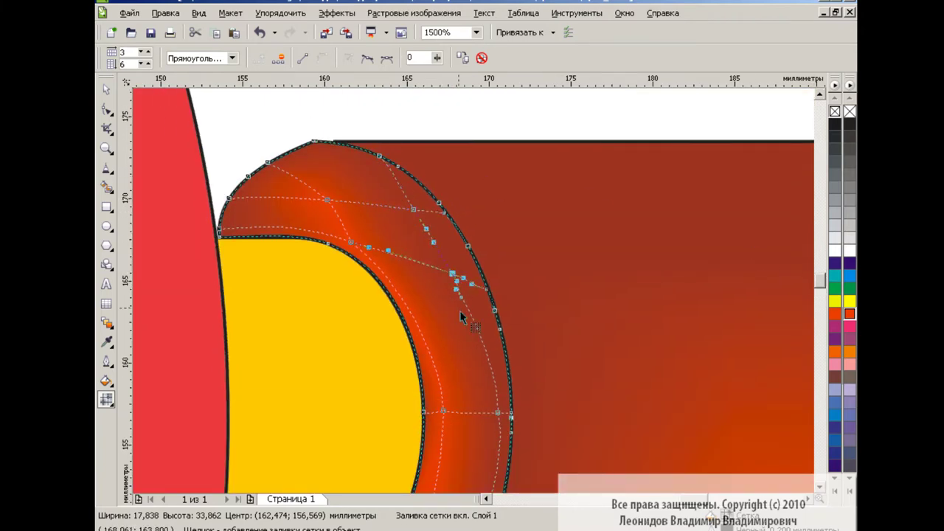
- Adjust mesh nodes and their handles on the dark red collar to refine its red-orange shading
left_click(498, 413)
scroll(820, 280, "down", 5)
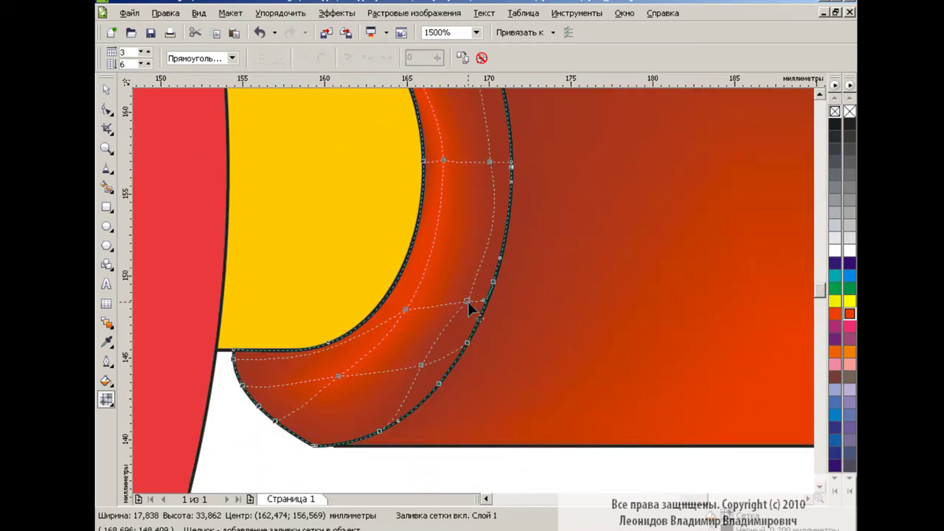
left_click(462, 301)
left_click_drag(504, 219, 485, 222)
left_click_drag(439, 322, 446, 327)
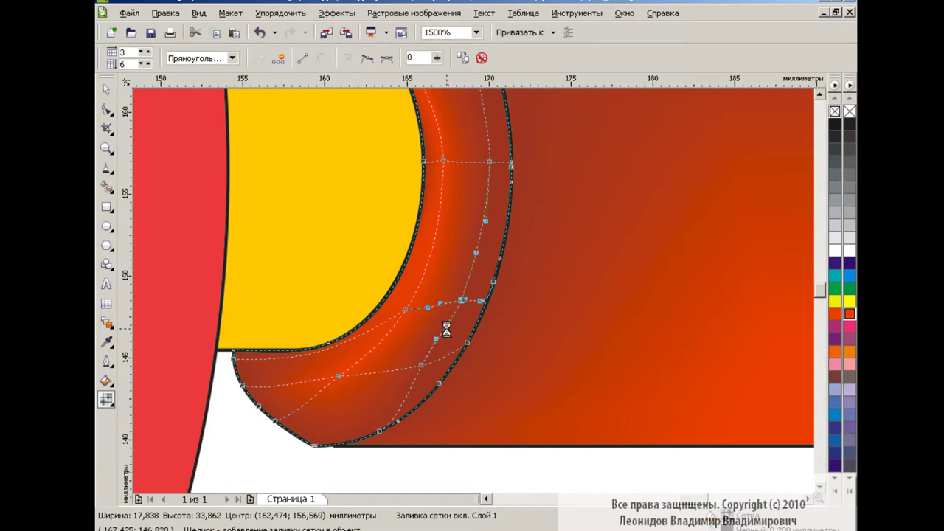
left_click(420, 366)
left_click(106, 90)
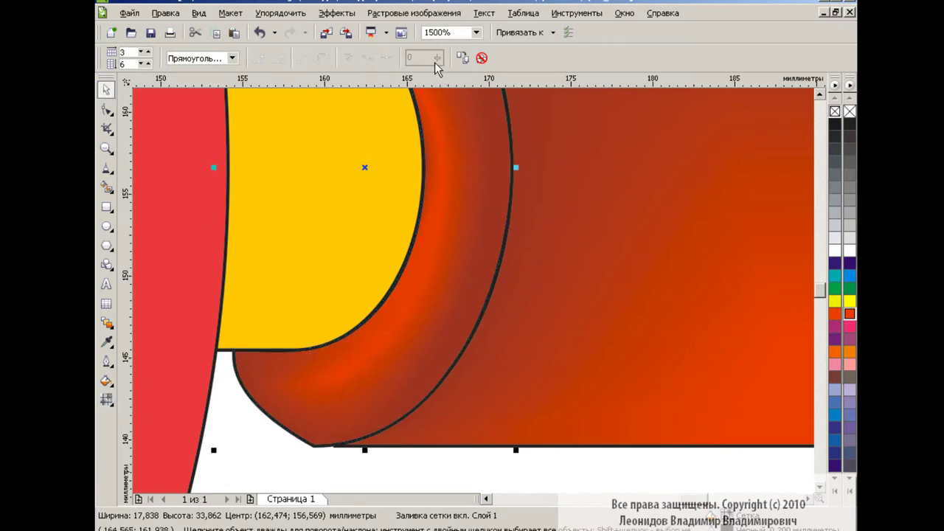
left_click(476, 33)
- Zoom in to 400% on the handle and save the document
left_click(447, 144)
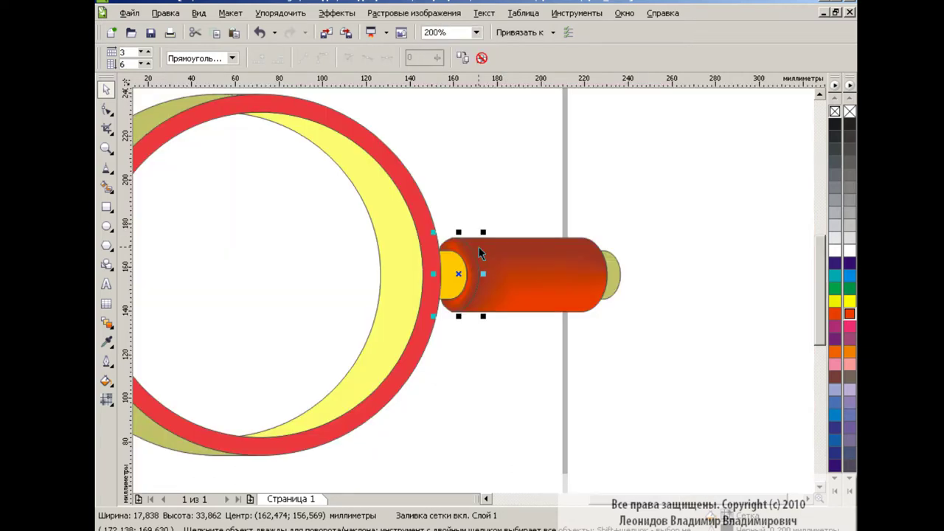
left_click(504, 199)
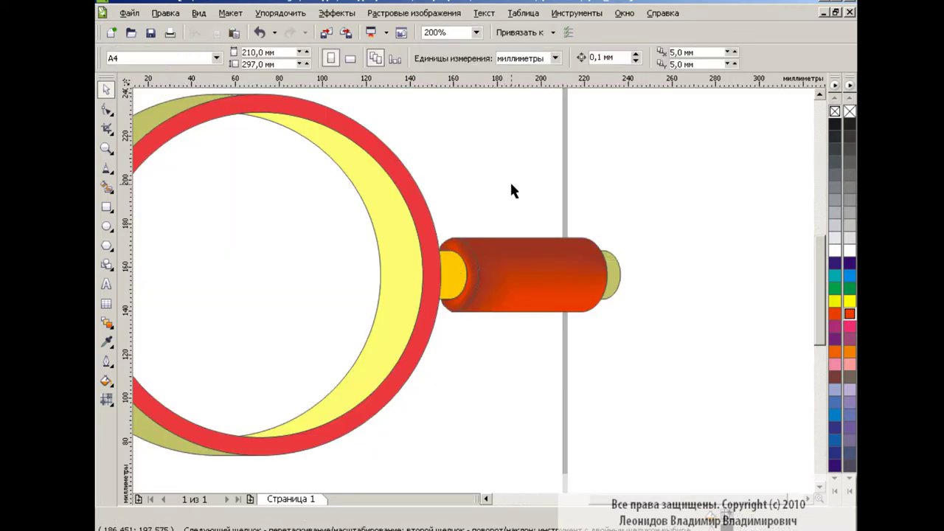
left_click(477, 34)
left_click(432, 143)
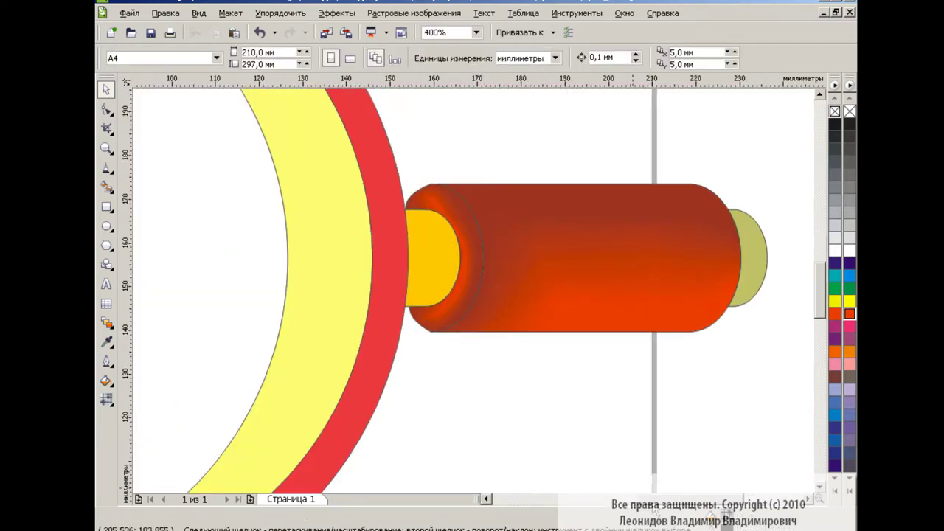
scroll(422, 257, "right", 2)
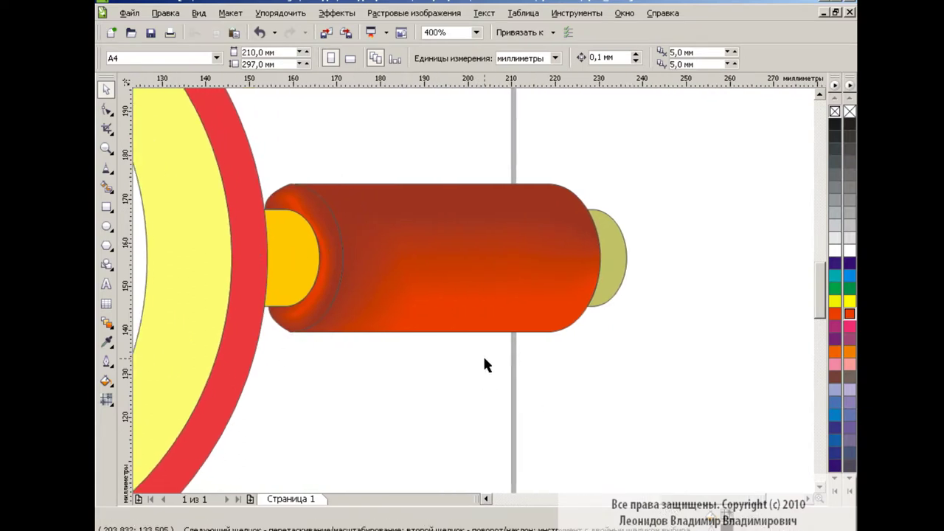
key("ctrl+s")
- Draw a Bezier curve across the handle from the yellow cap to the green end cap
left_click(109, 173)
left_click(143, 194)
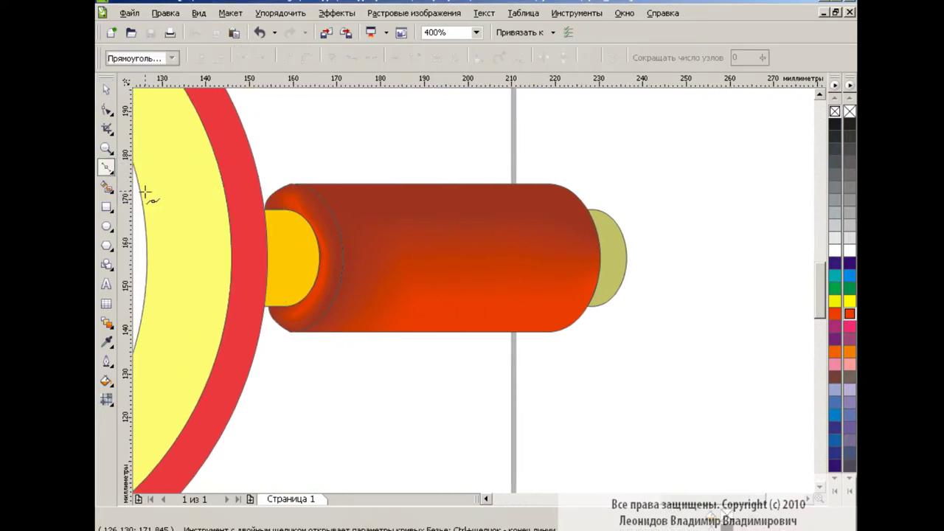
left_click(311, 267)
left_click(372, 238)
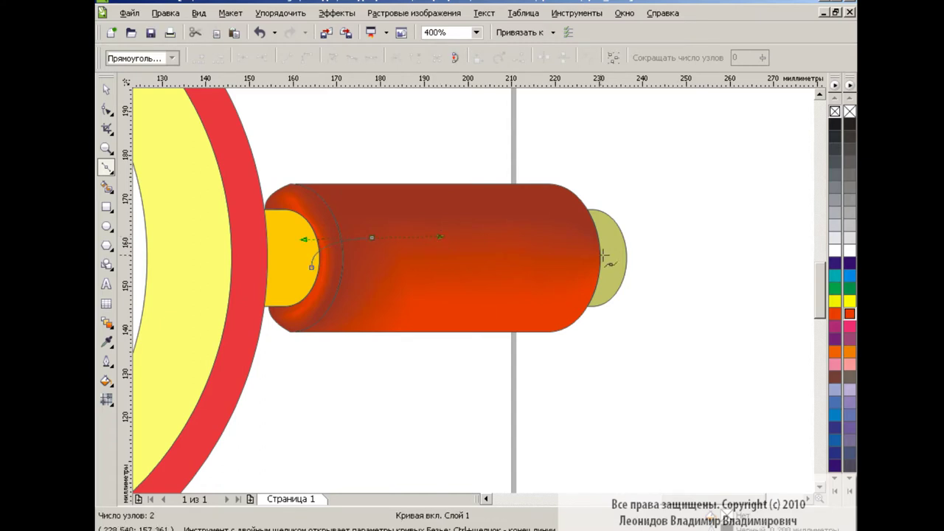
left_click(611, 244)
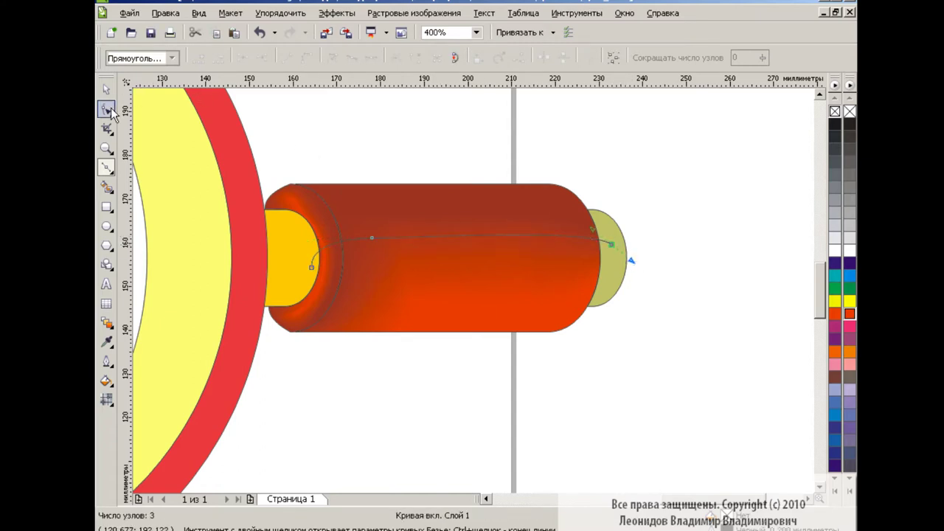
key("F10")
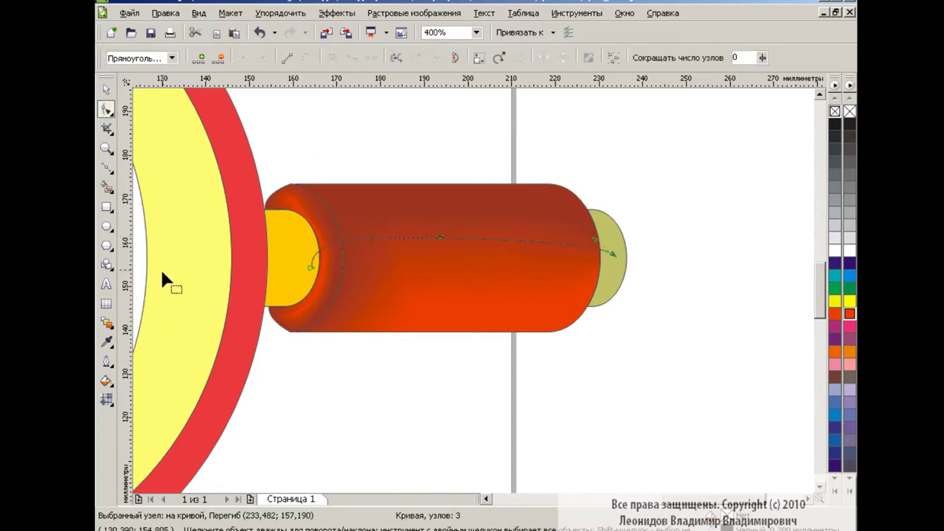
- Fill the new curve shape white so it covers the handle's upper half
left_click(106, 187)
left_click(292, 58)
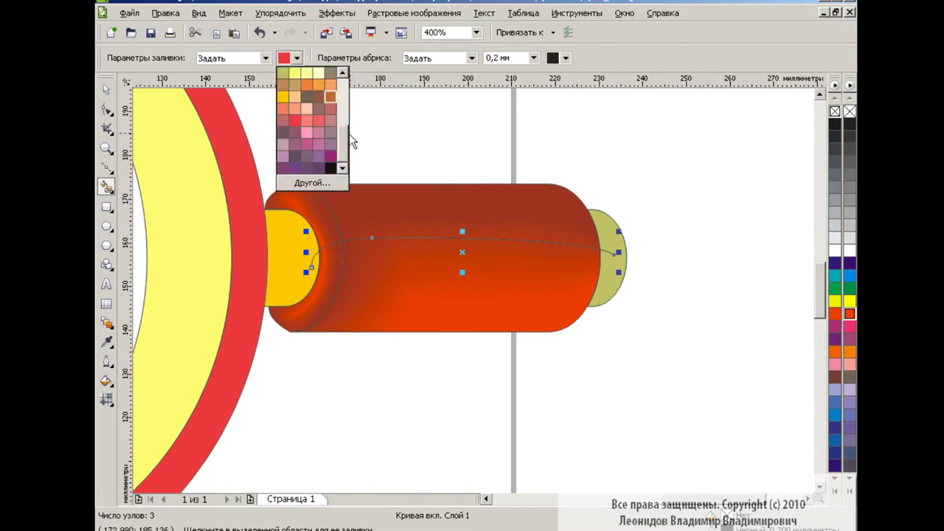
left_click(289, 94)
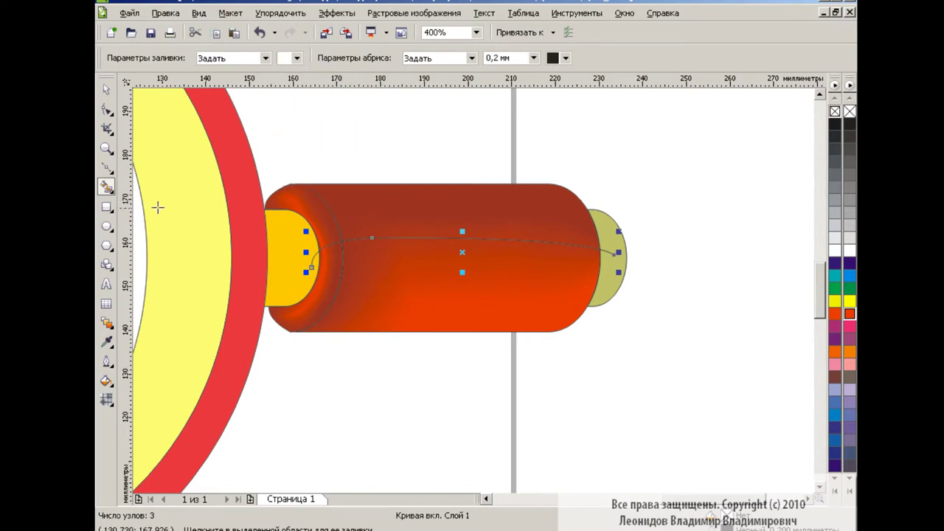
key("space")
left_click(299, 263)
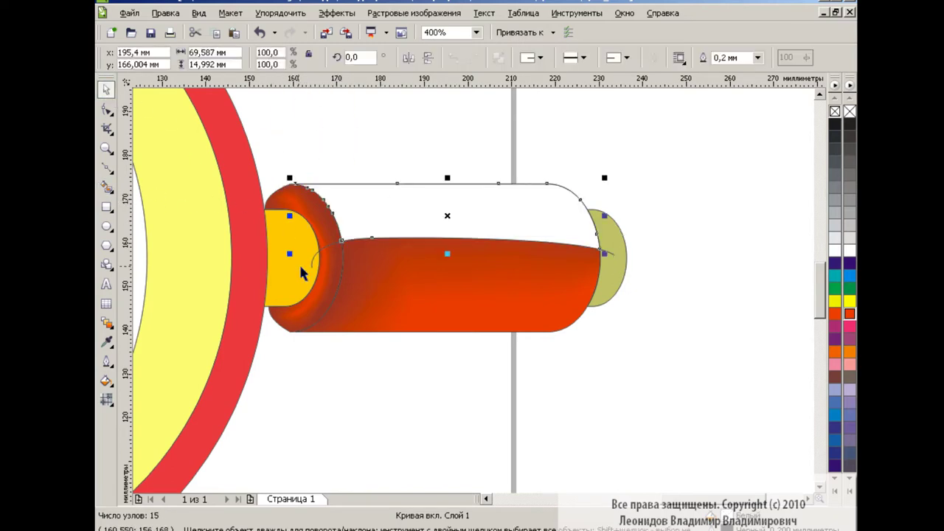
left_click(570, 337)
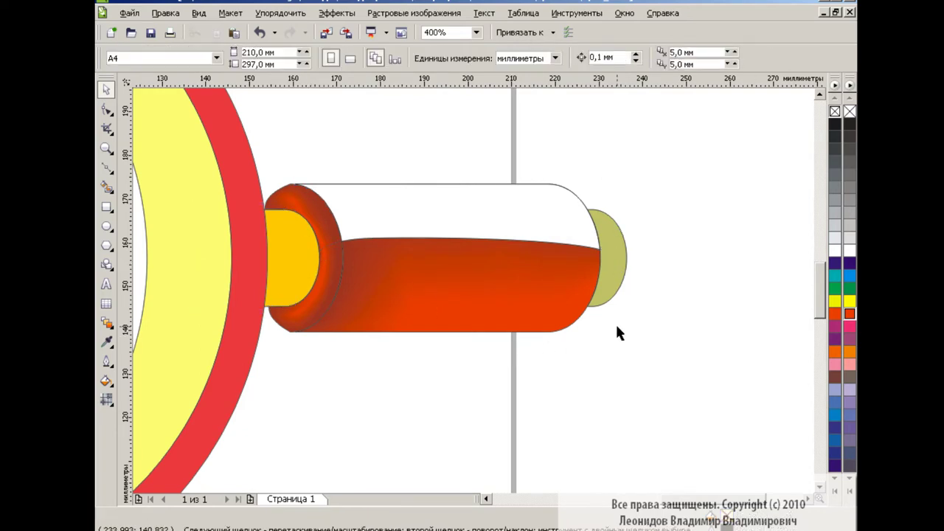
- Drag the white highlight's lower edge and its control handles upward into a domed arch
left_click(516, 226)
left_click(107, 109)
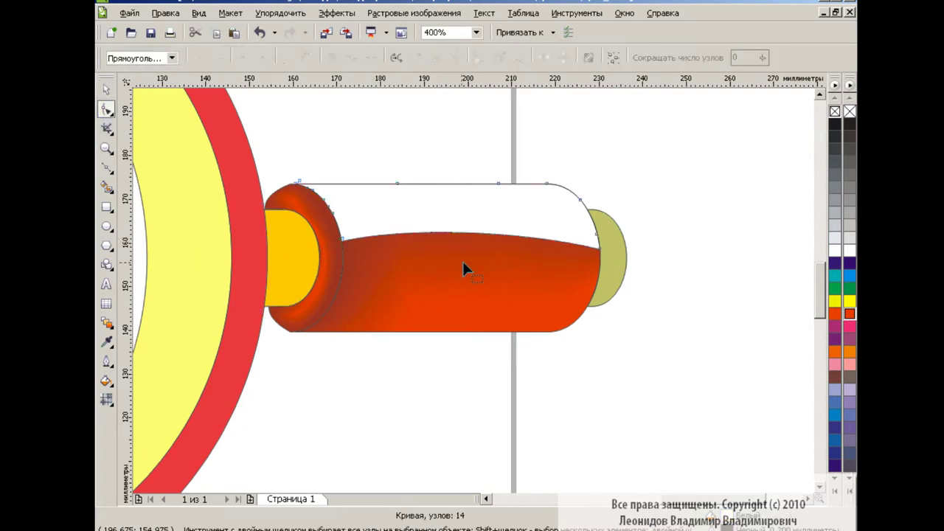
left_click_drag(458, 233, 457, 219)
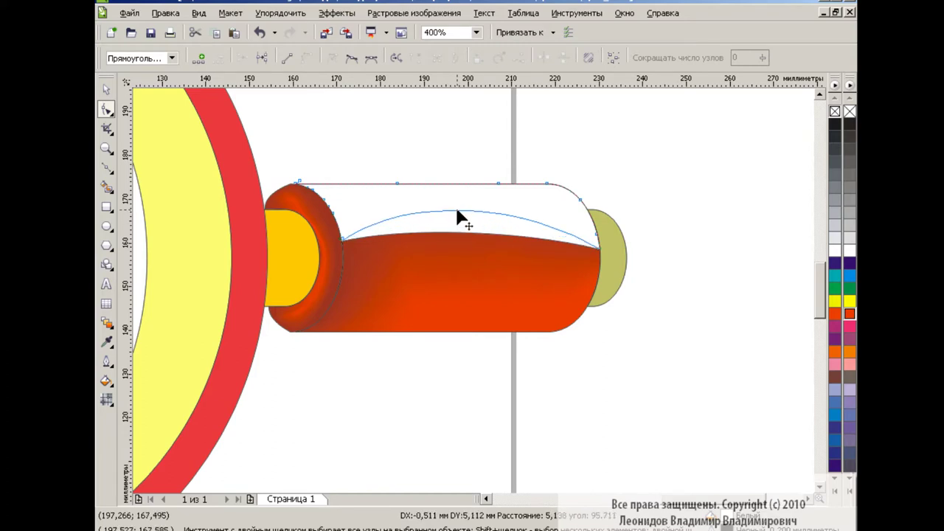
left_click_drag(603, 256, 572, 212)
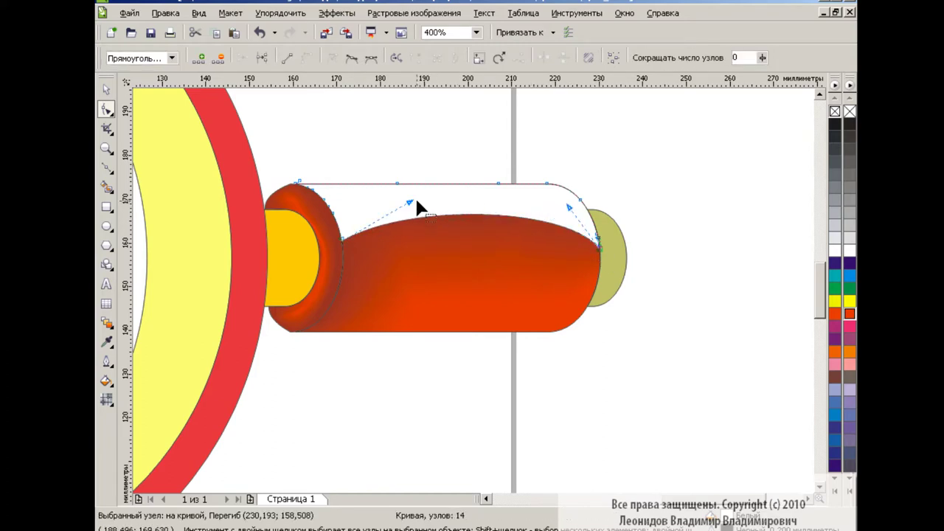
left_click_drag(410, 202, 361, 204)
left_click_drag(573, 208, 575, 214)
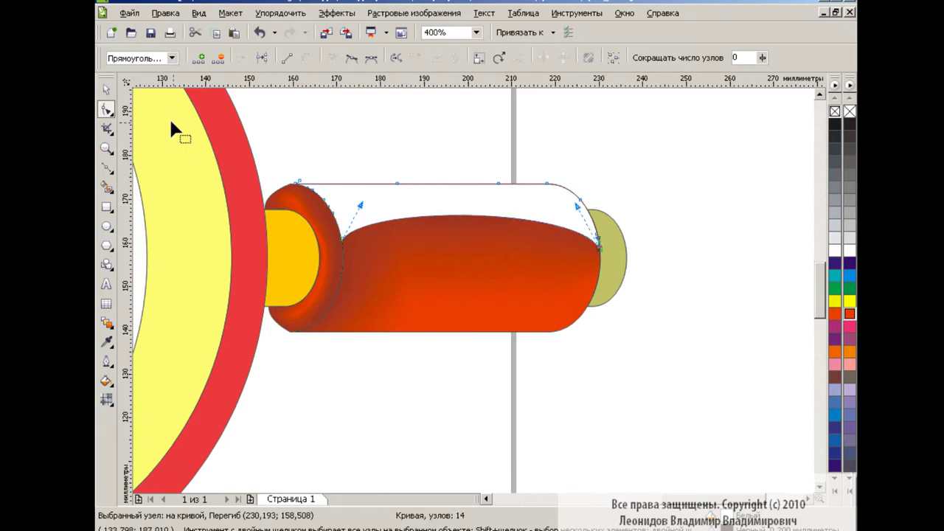
left_click(105, 89)
- Apply a vertical linear transparency to the white highlight so it fades downward
left_click(122, 334)
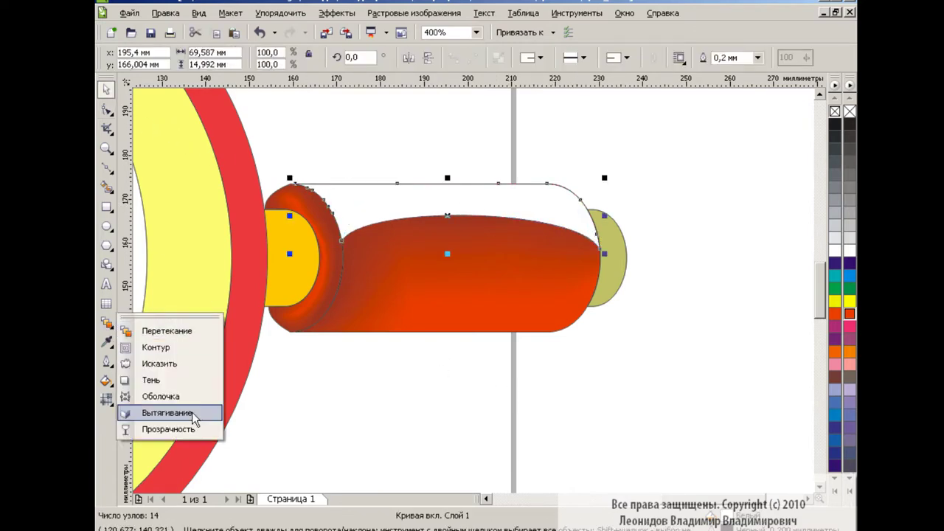
left_click(177, 429)
mouse_move(443, 97)
left_mouse_down()
mouse_move(451, 173)
mouse_move(442, 236)
left_mouse_up()
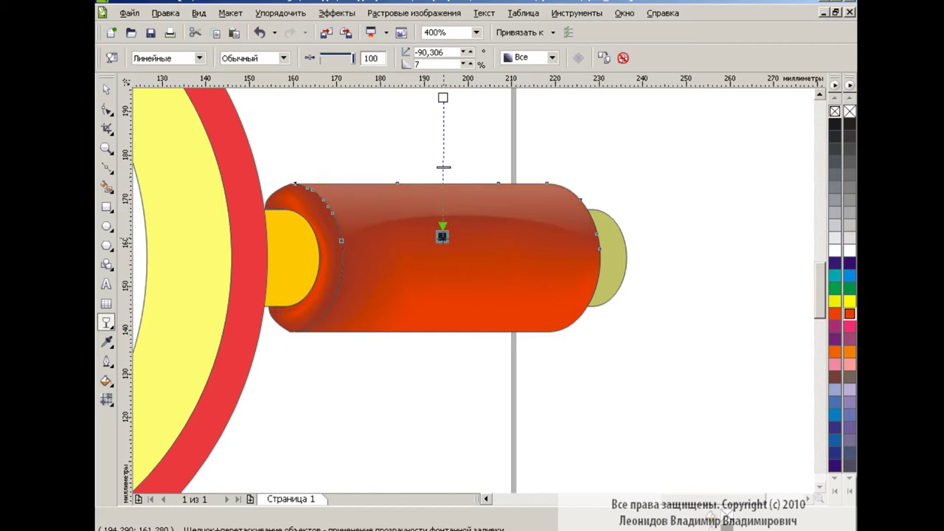
left_click_drag(444, 105, 445, 109)
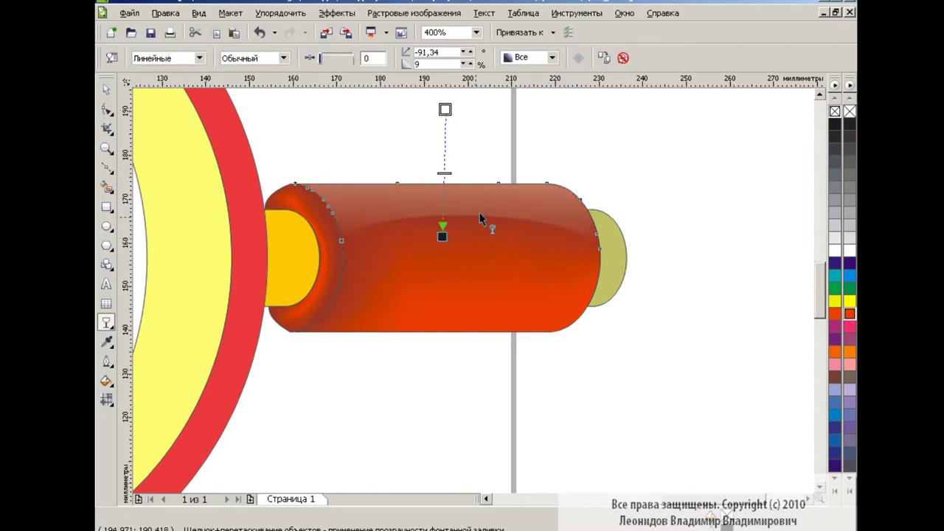
key("space")
key("Escape")
- Zoom out to the whole page to review the glossy handle highlight
left_click(455, 228)
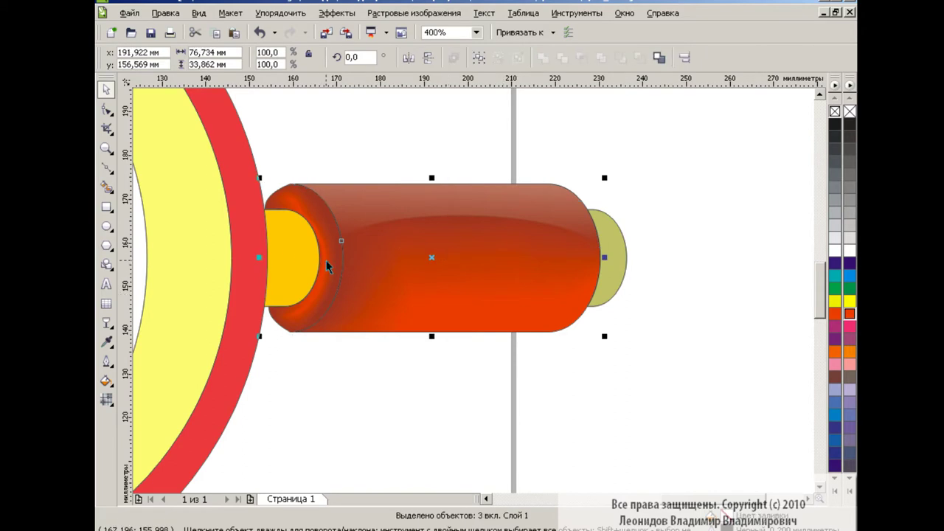
left_click(666, 271)
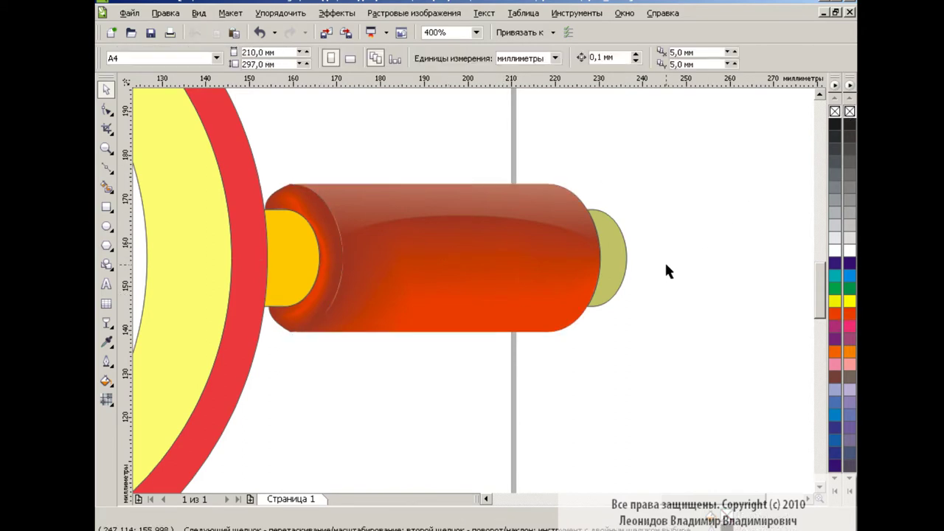
left_click(476, 32)
left_click(443, 123)
left_click(489, 306)
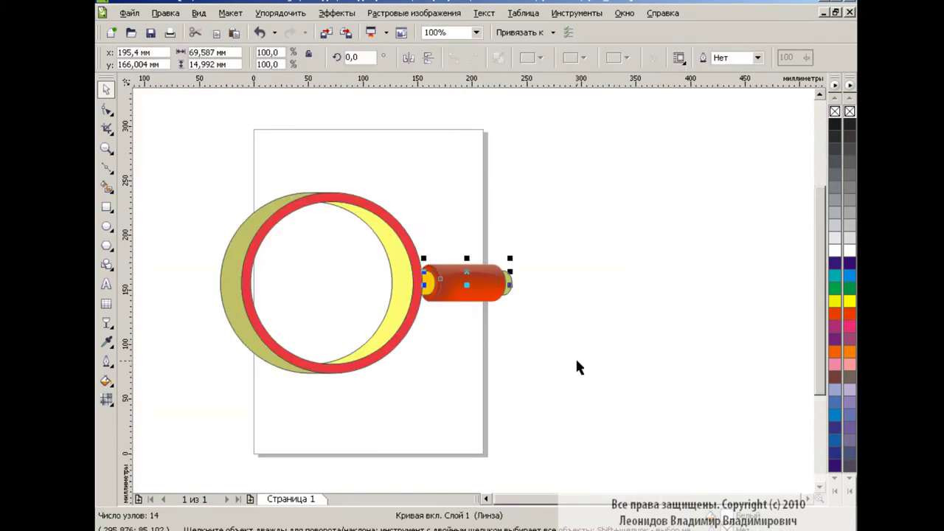
left_click(576, 358)
left_click(259, 32)
left_click(520, 317)
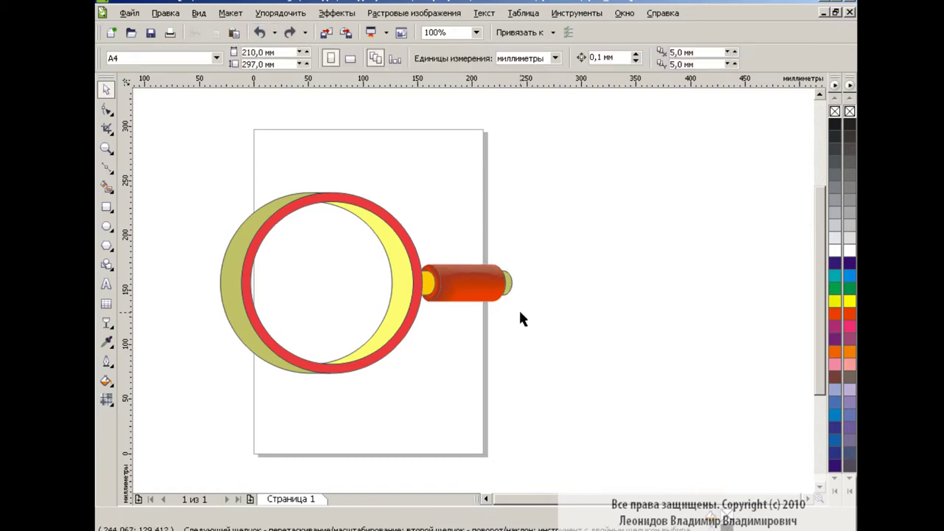
- Zoom to 400% on the handle and select the yellow collar
left_click(475, 33)
left_click(443, 133)
left_click(476, 33)
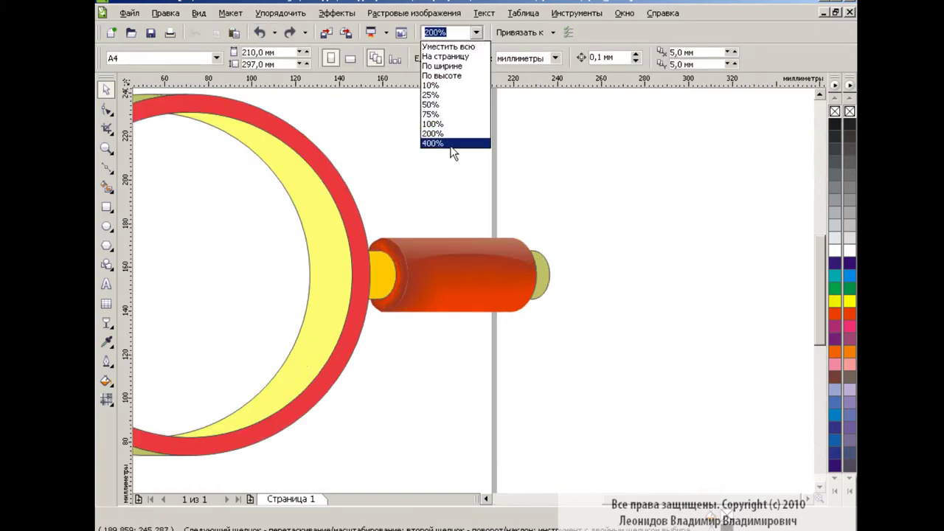
left_click(452, 144)
left_click(292, 255)
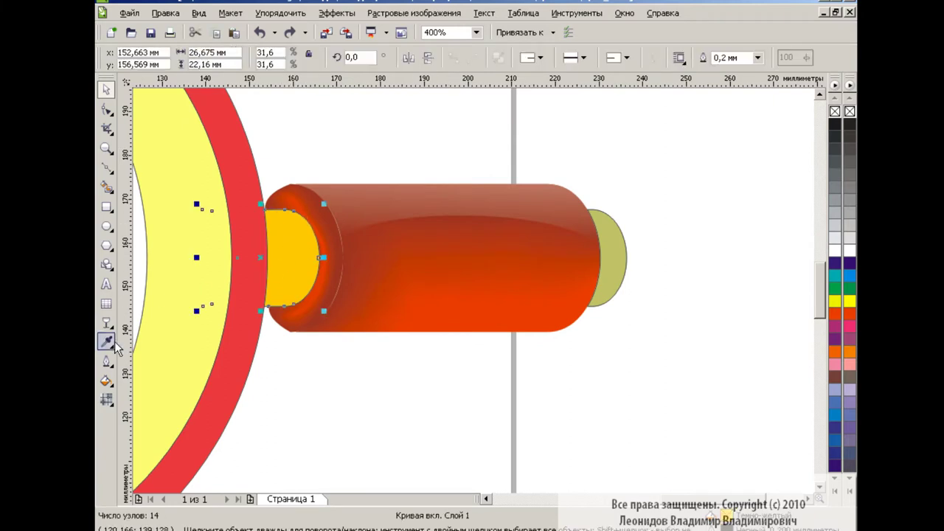
- Start a custom fountain fill on the collar with grey, light grey, white and medium grey stops
left_click(106, 380)
left_click(177, 405)
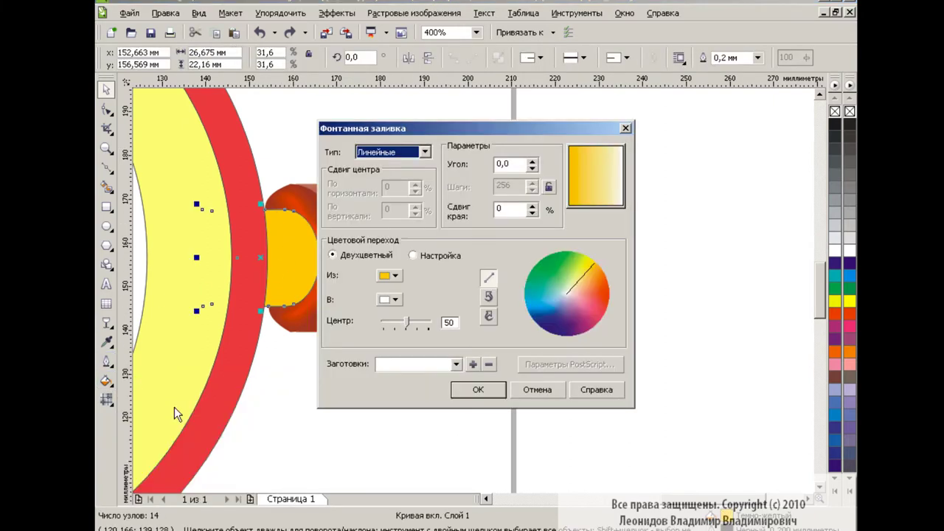
left_click(413, 256)
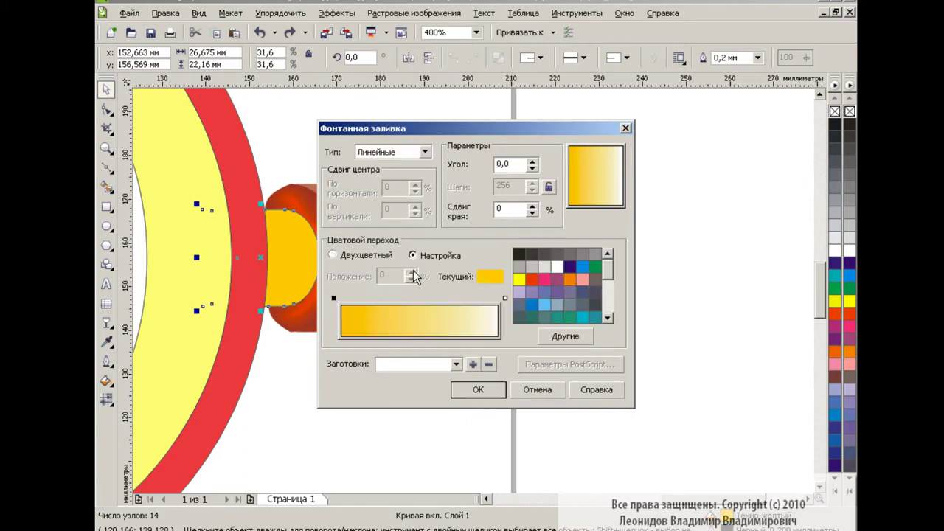
left_click(564, 254)
double_click(390, 298)
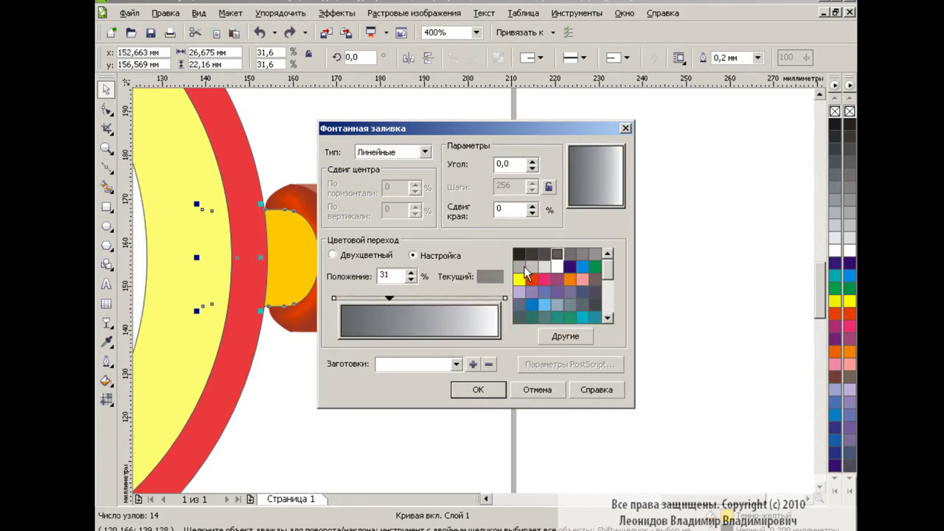
left_click(519, 267)
double_click(446, 298)
left_click(545, 267)
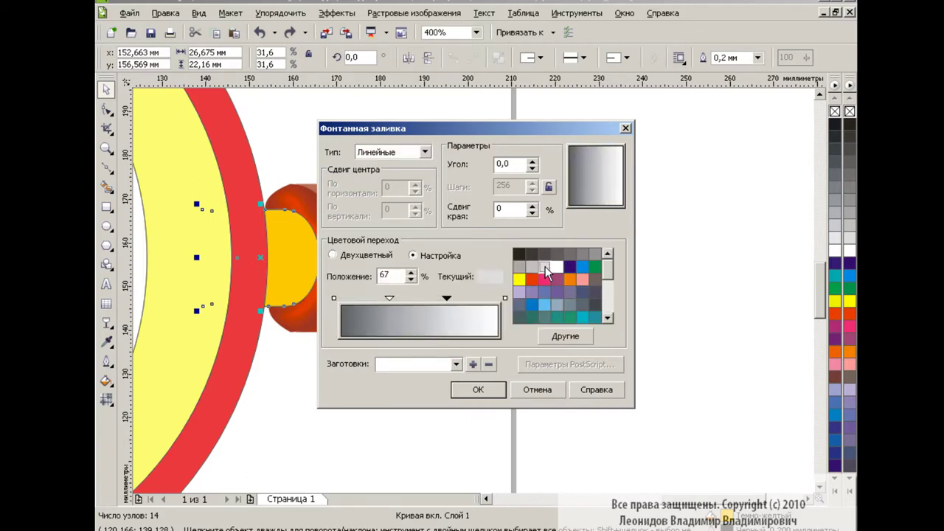
double_click(475, 299)
left_click(582, 254)
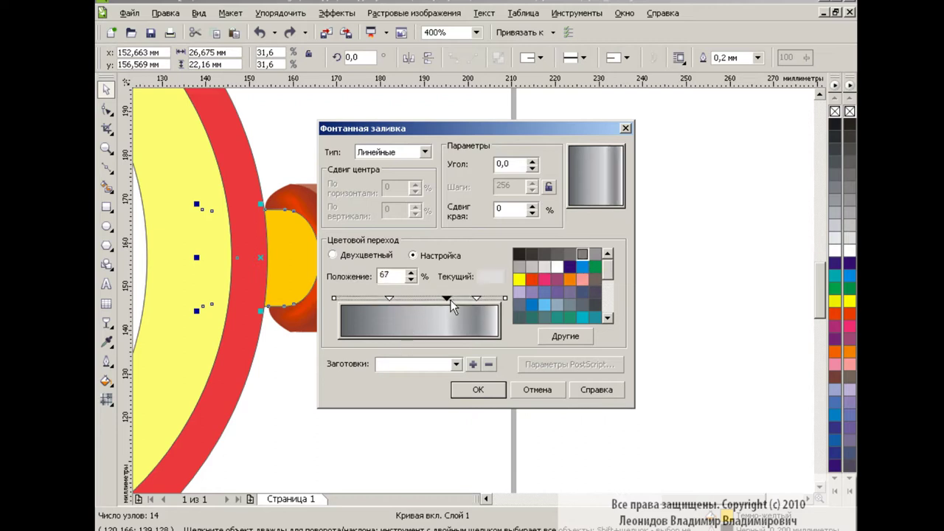
- Shift the stops to 52% and 77%, lighten the end, set angle 90 and apply
left_click_drag(446, 298, 372, 298)
left_click(504, 298)
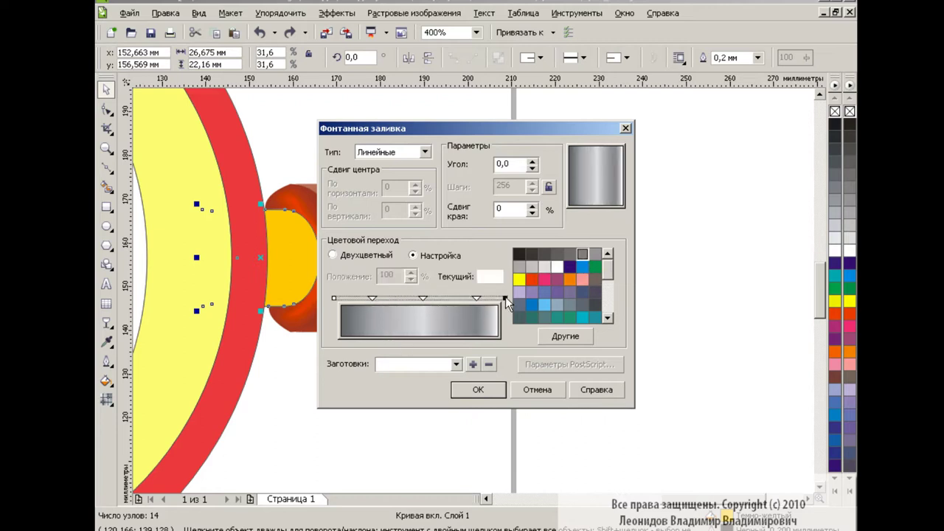
left_click_drag(476, 298, 418, 298)
left_click(558, 268)
left_click(504, 298)
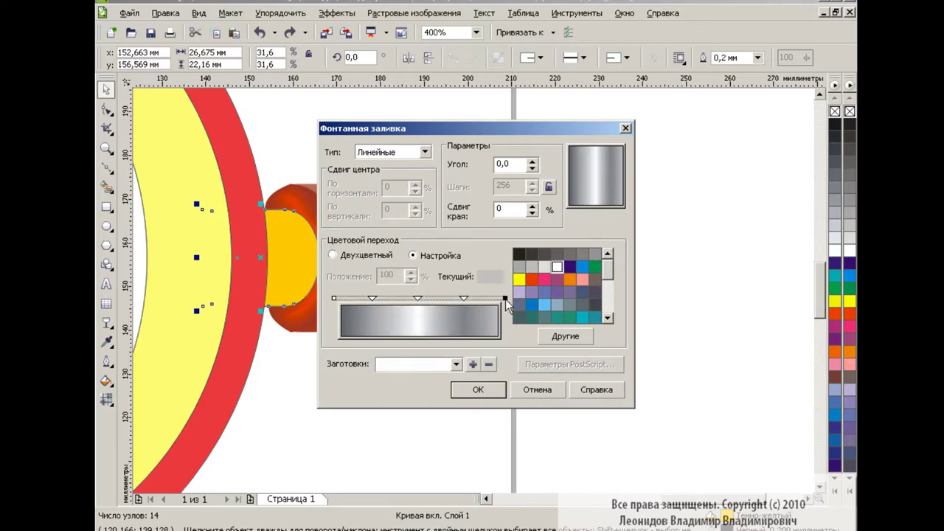
left_click(544, 267)
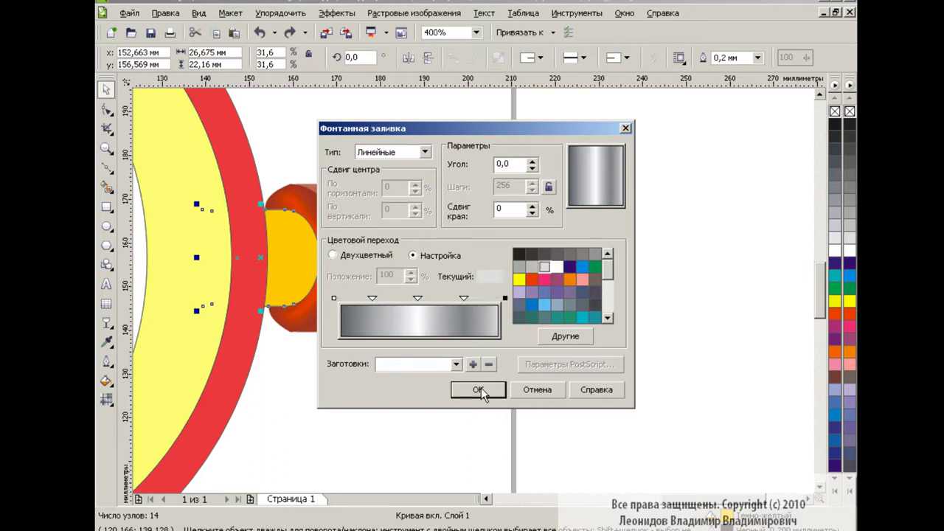
double_click(509, 163)
type("90")
key("Tab")
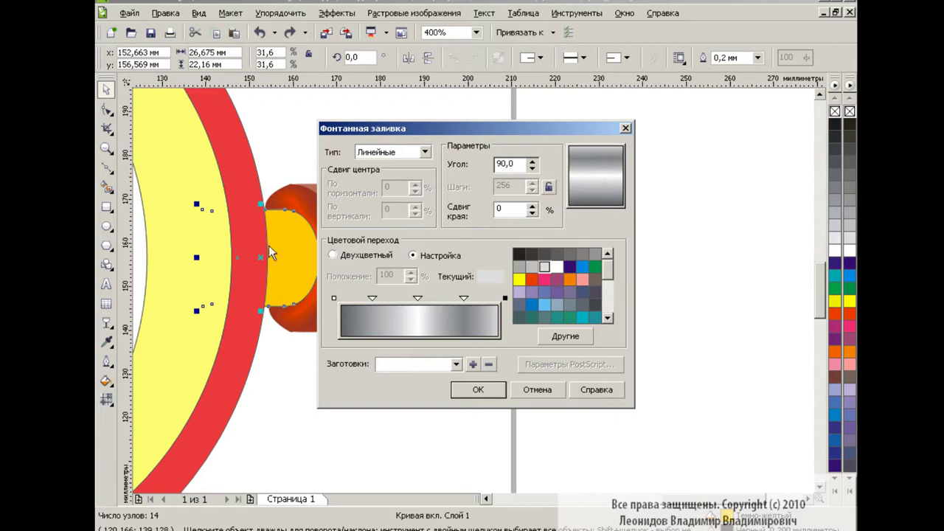
left_click(479, 389)
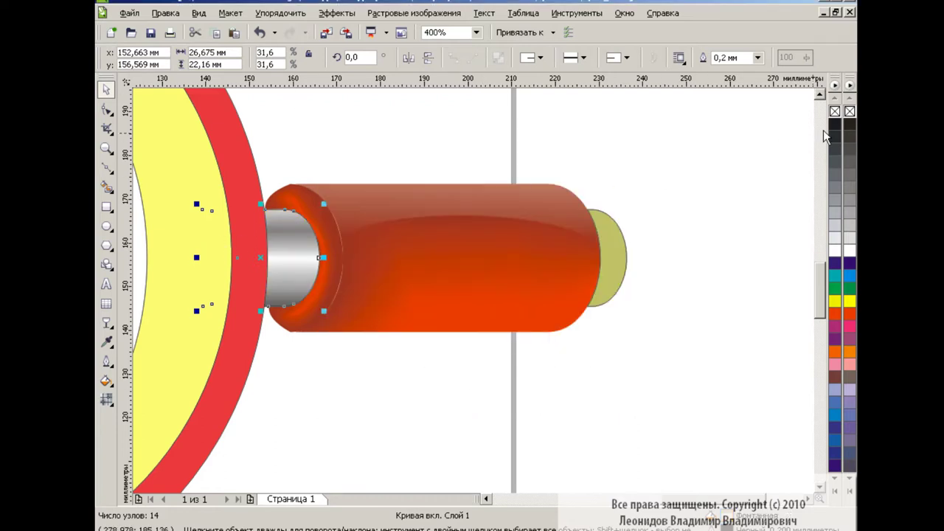
- Copy the collar's silver fill onto the olive end cap with Copy Properties
left_click(692, 235)
left_click(625, 255)
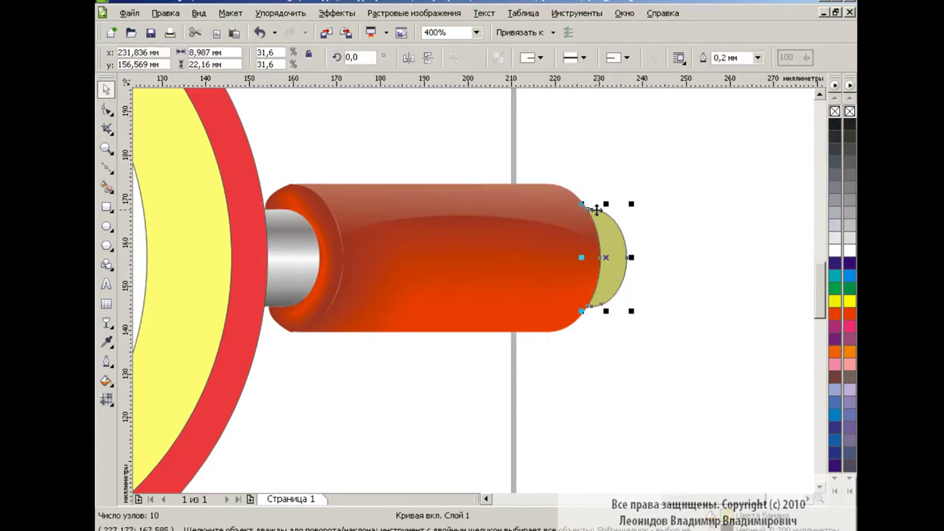
left_click(165, 13)
left_click(221, 217)
left_click(512, 292)
left_click(289, 259)
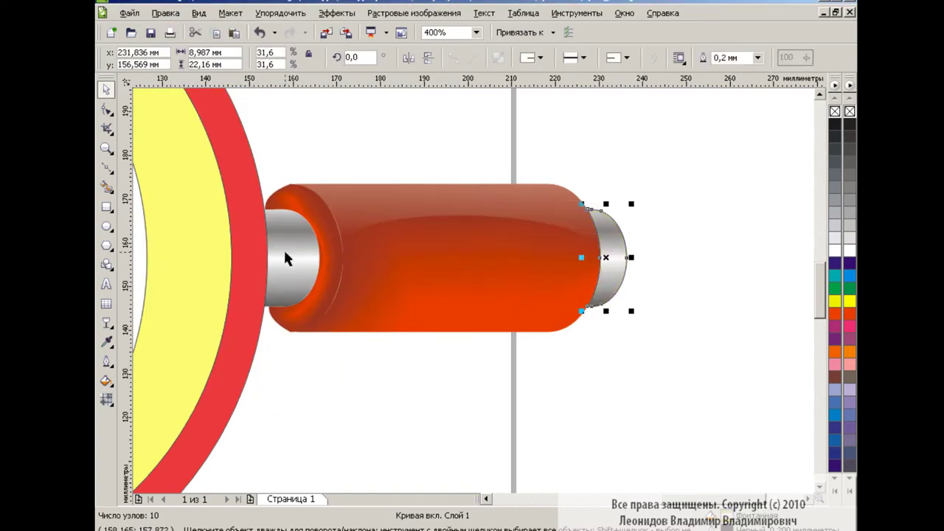
left_click(635, 347)
left_click(477, 32)
- Ungroup the magnifier ring and fill its red rim light grey
left_click(442, 123)
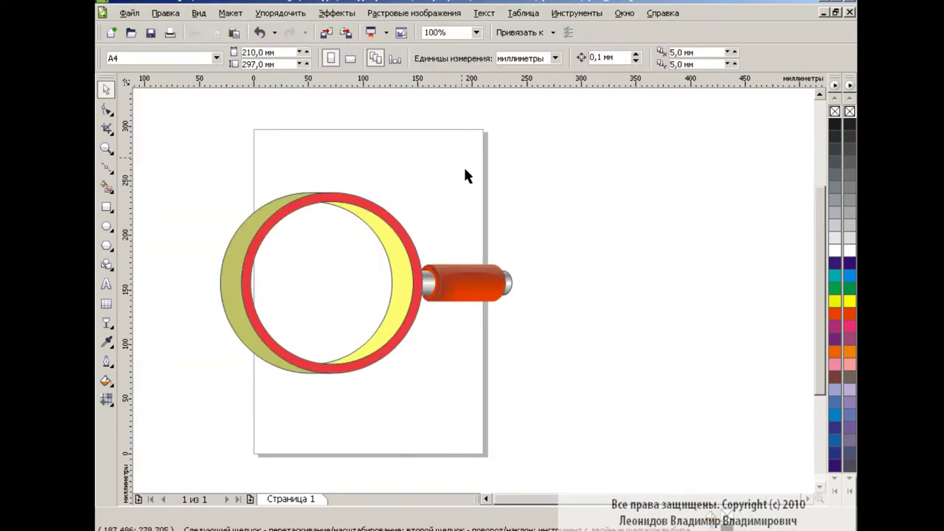
left_click(487, 501)
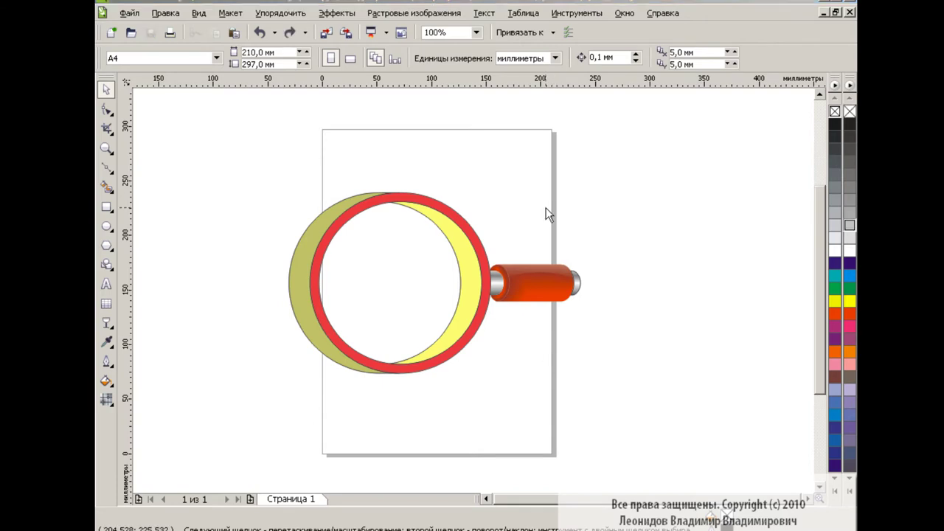
left_click(465, 220)
left_click(454, 59)
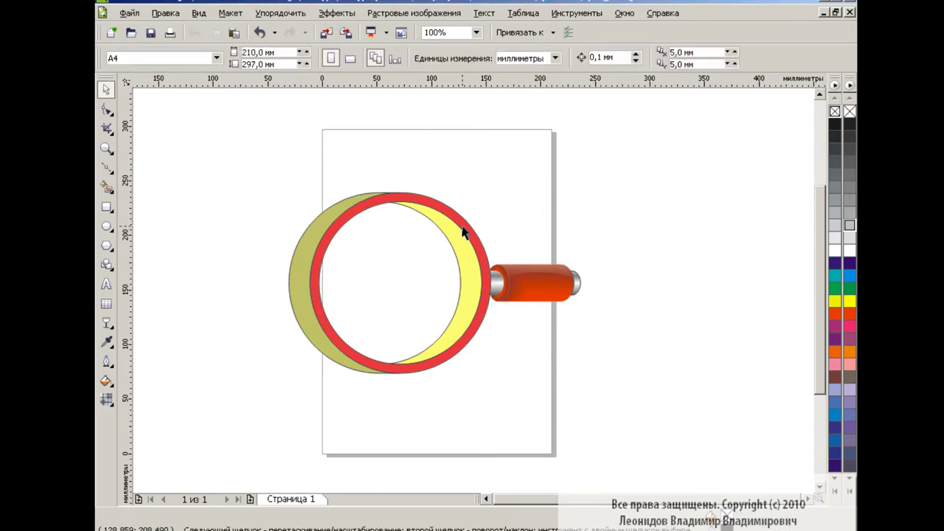
left_click(464, 231)
left_click(850, 229)
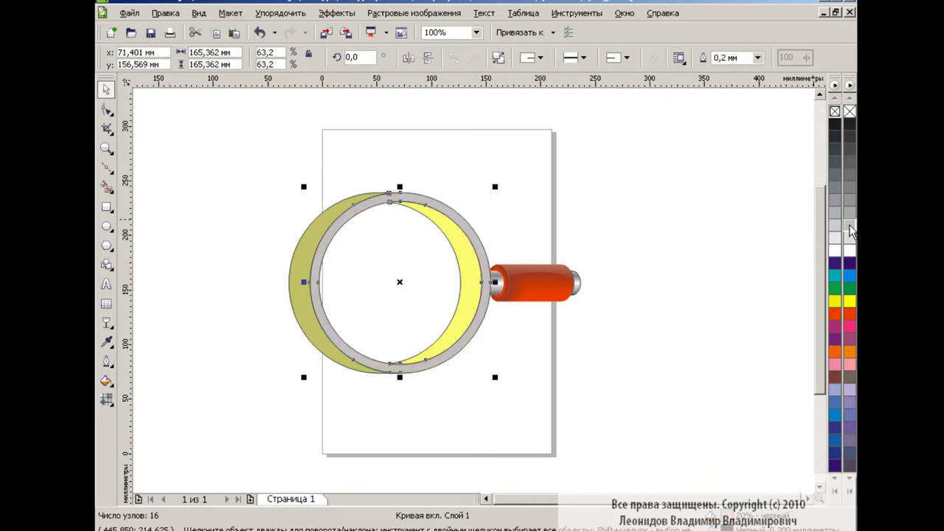
left_click(650, 234)
- Start a custom fountain fill on the olive crescent with black start and end colours
left_click(313, 244)
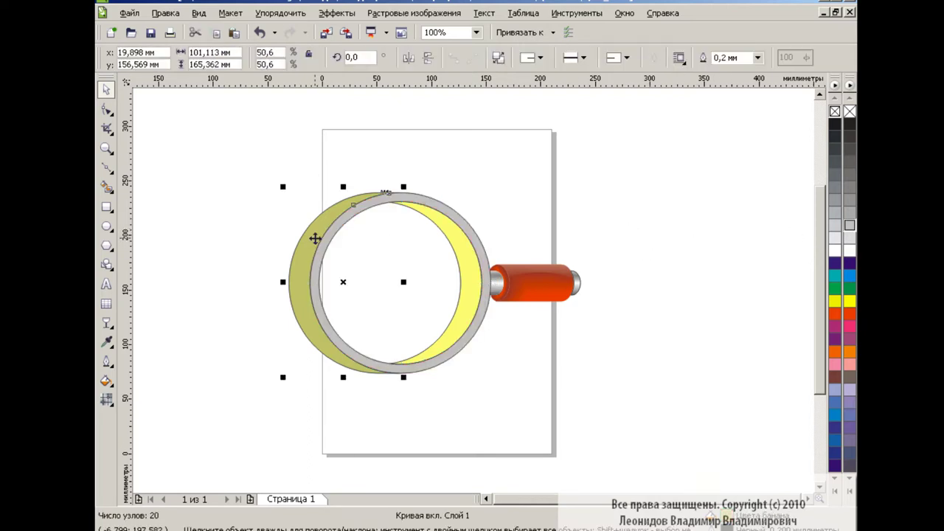
left_click(106, 382)
left_click(184, 405)
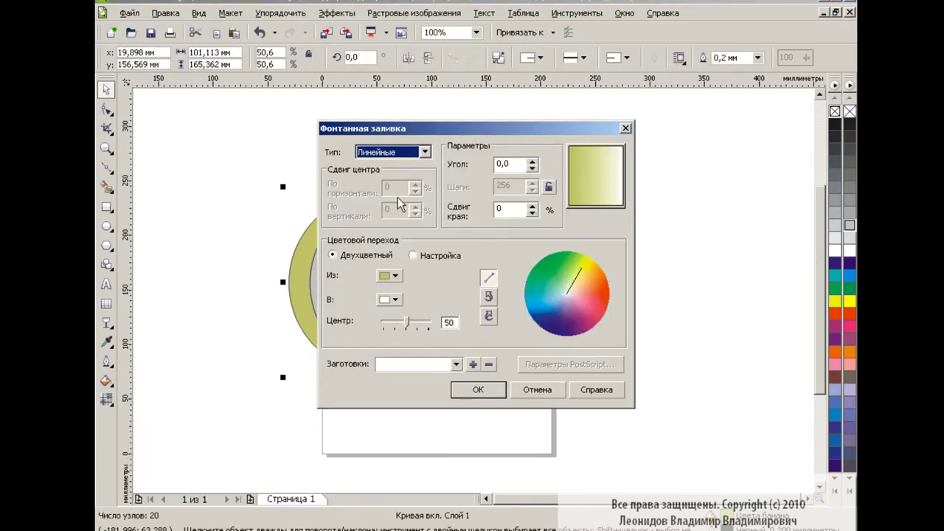
left_click(412, 255)
left_click(521, 255)
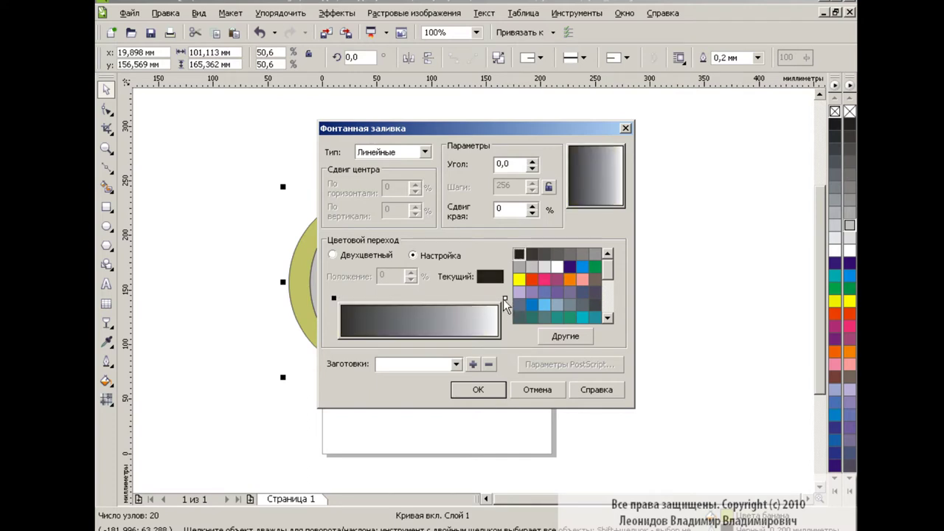
left_click(505, 298)
left_click(520, 255)
- Add gradient stops: 19% grey, 37% light grey, 67% dark, 85% light grey
double_click(371, 298)
left_click(559, 265)
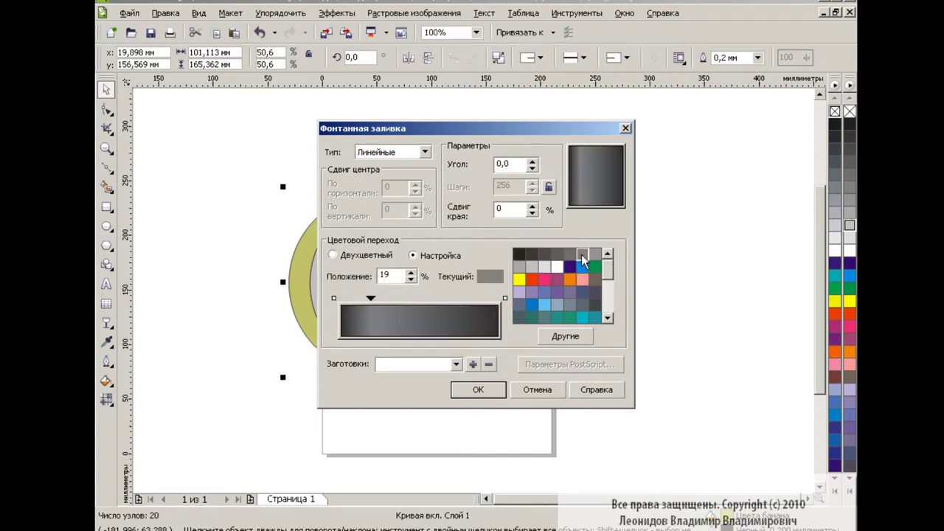
double_click(399, 298)
left_click(545, 266)
double_click(446, 298)
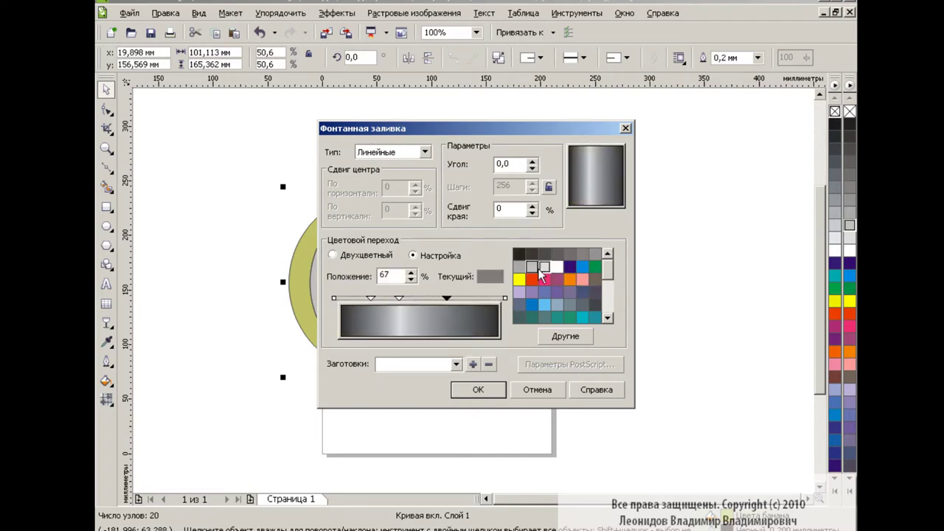
left_click(531, 255)
double_click(475, 298)
left_click(547, 267)
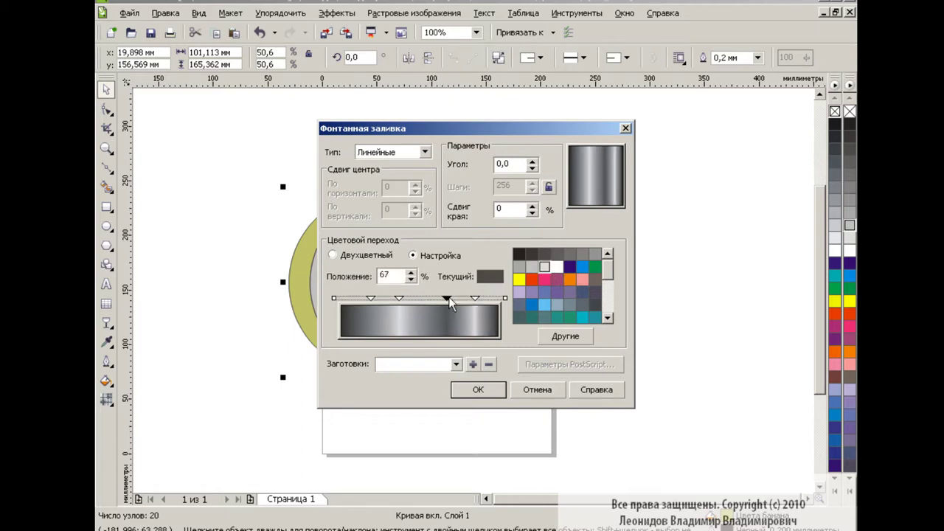
- Move stops to 32% and 79%, make the right end light grey and the 55% stop grey
mouse_move(446, 298)
left_mouse_down()
mouse_move(424, 298)
mouse_move(459, 298)
left_mouse_up()
left_click(505, 298)
left_click(585, 256)
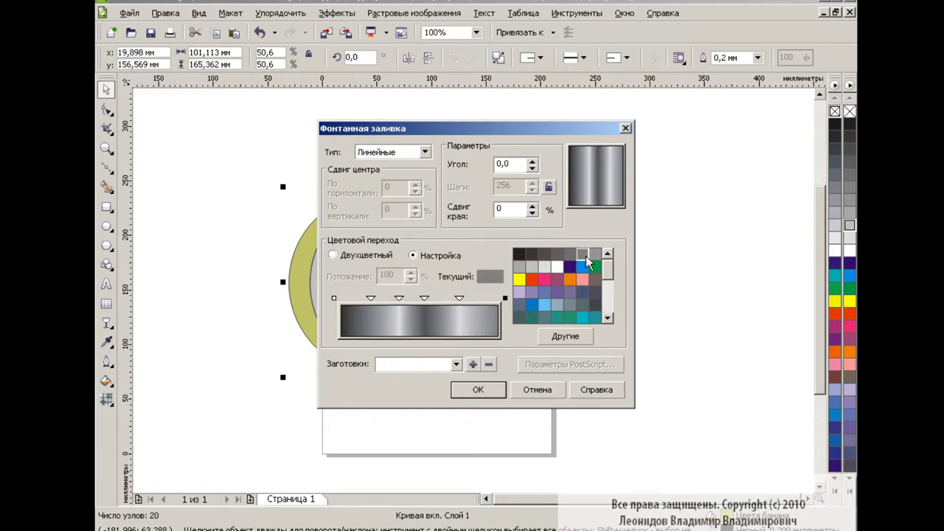
left_click_drag(398, 298, 391, 298)
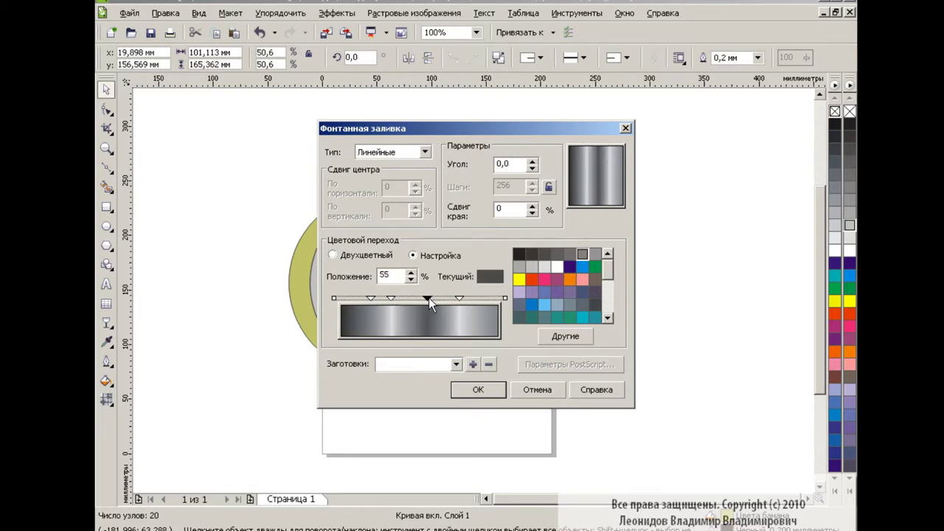
left_click(531, 266)
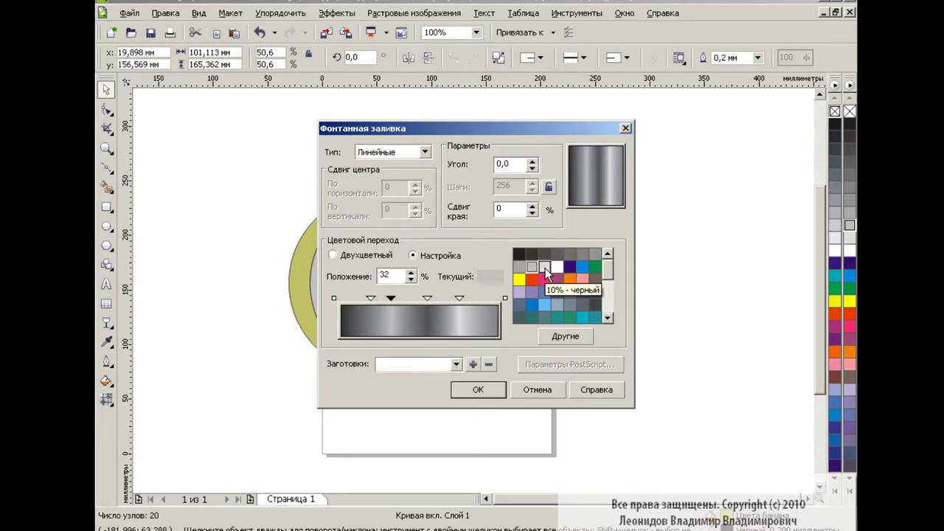
left_click_drag(460, 298, 467, 298)
left_click(504, 298)
left_click(546, 267)
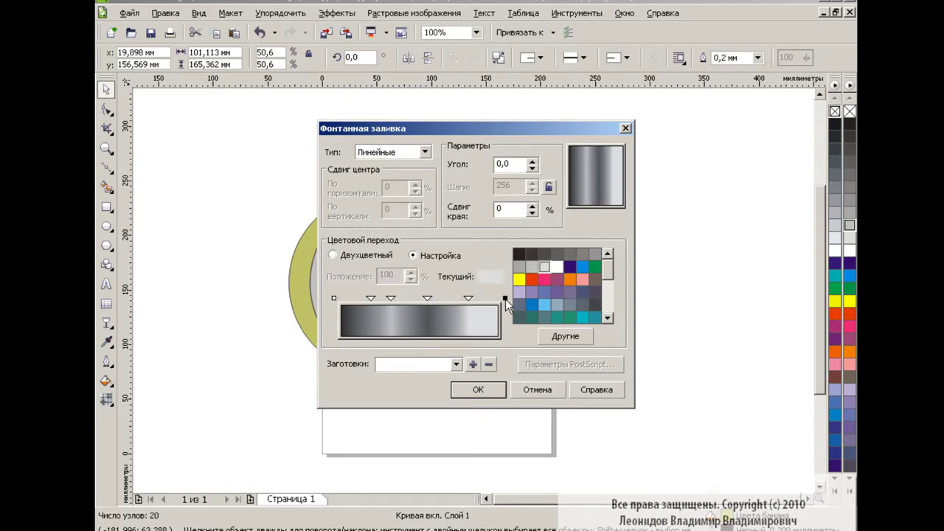
left_click(427, 298)
left_click(544, 266)
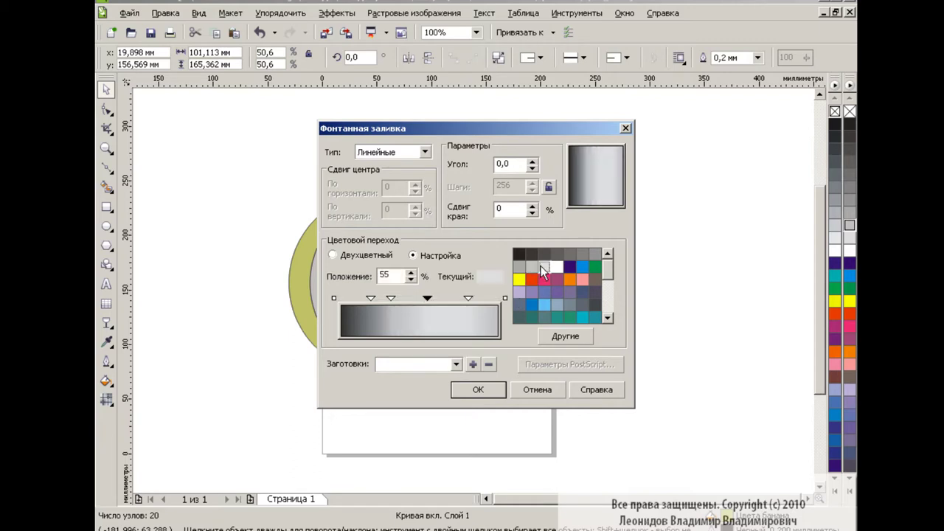
left_click(531, 266)
left_click(520, 266)
left_click(582, 254)
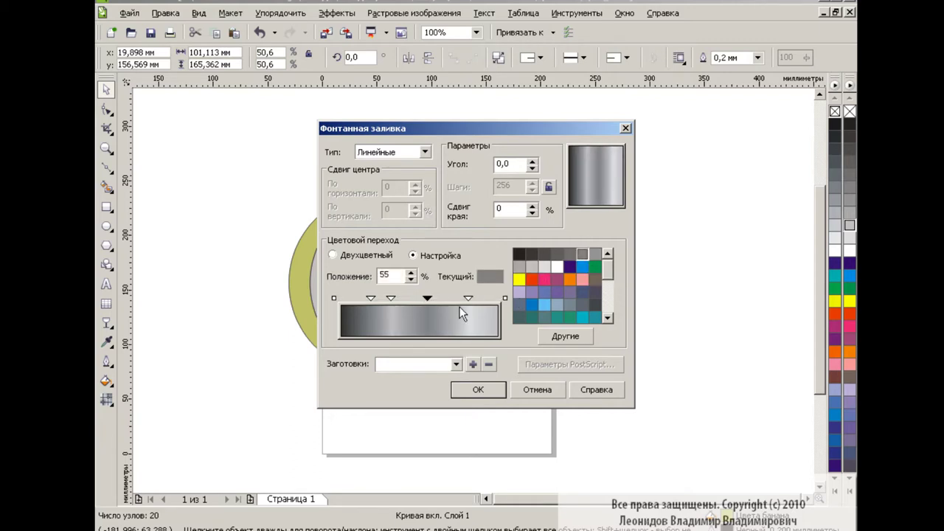
- Add a light grey and a dark grey stop, then apply the ring gradient
double_click(449, 304)
left_click(532, 267)
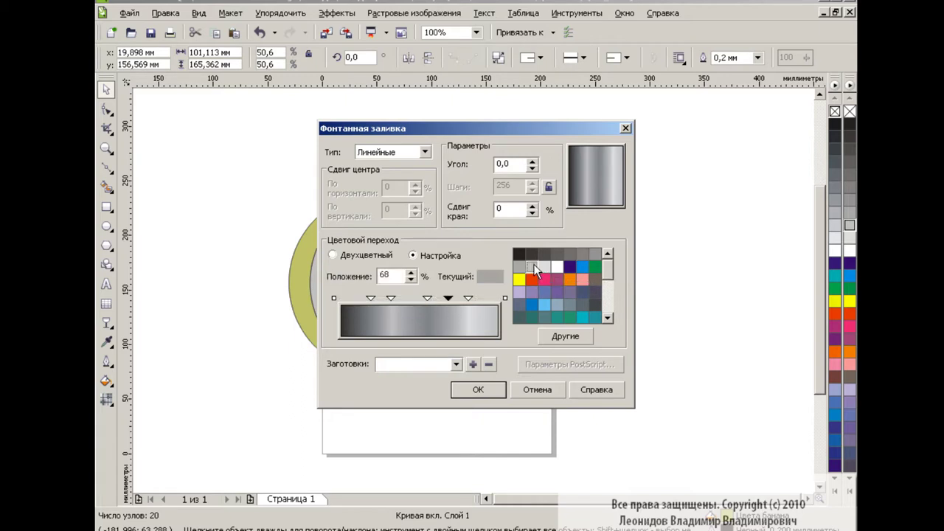
double_click(461, 303)
left_click(544, 255)
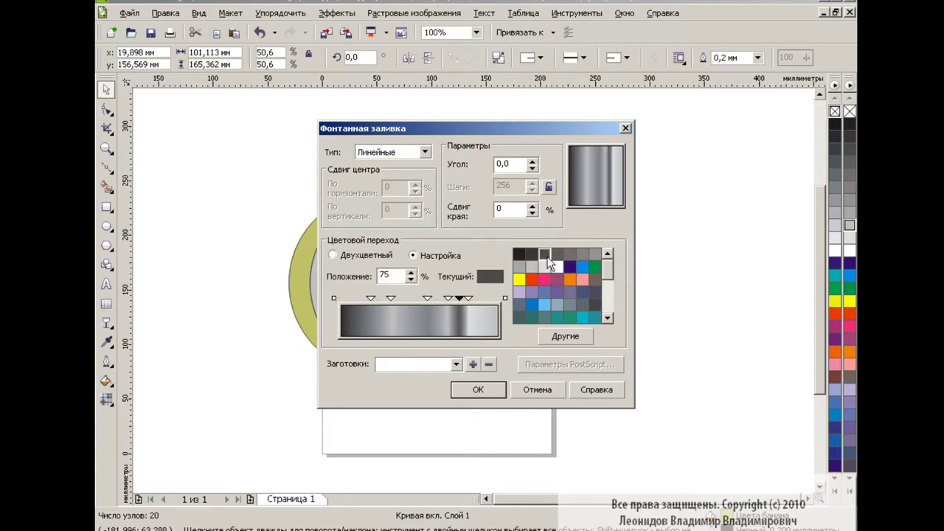
mouse_move(470, 298)
left_mouse_down()
mouse_move(481, 298)
mouse_move(465, 299)
left_mouse_up()
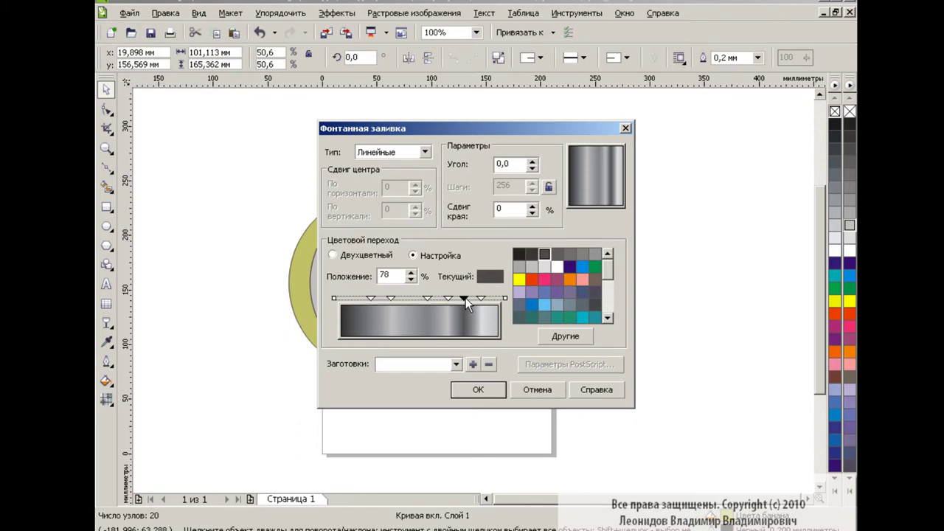
left_click(478, 390)
left_click(107, 399)
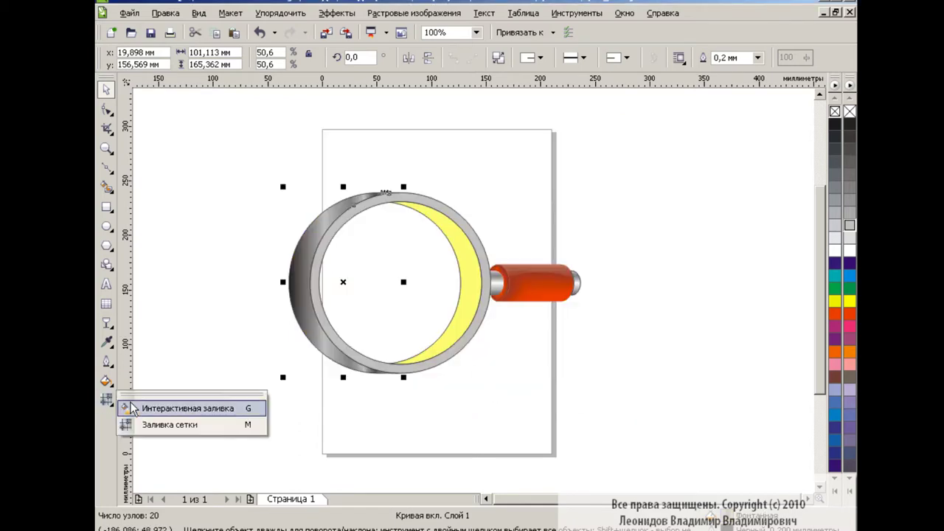
- Draw a vertical interactive gradient on the ring and make its top nodes white
left_click(193, 415)
mouse_move(301, 371)
left_mouse_down()
mouse_move(396, 281)
mouse_move(352, 169)
mouse_move(336, 167)
mouse_move(333, 386)
mouse_move(328, 378)
left_mouse_up()
left_click(335, 190)
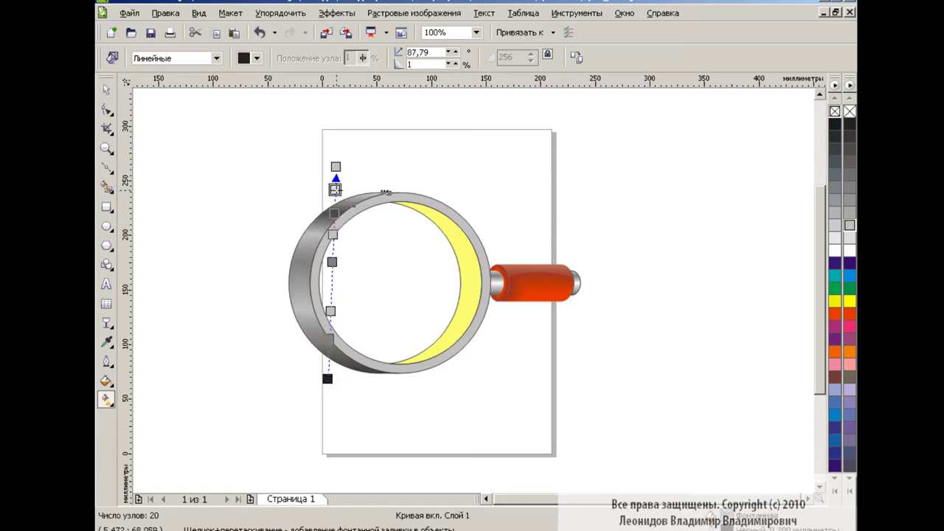
left_click(257, 58)
left_click(291, 73)
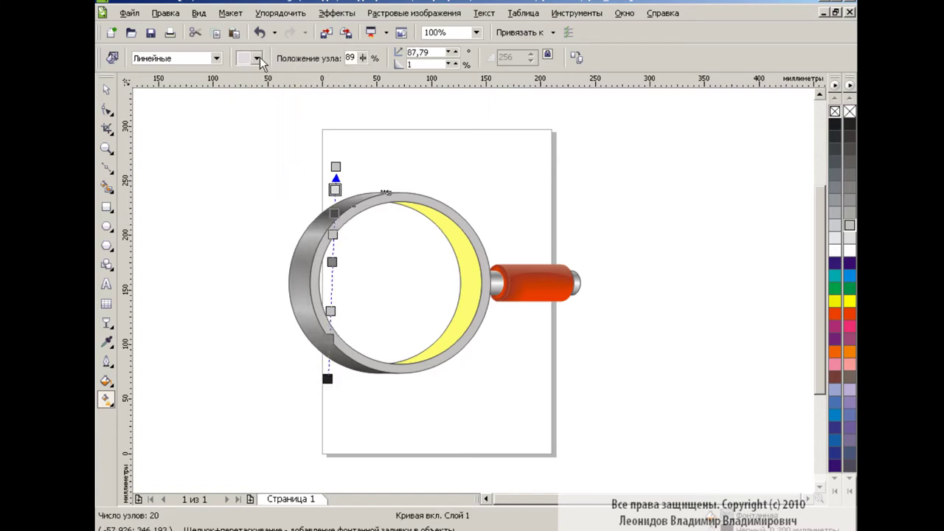
left_click(333, 234)
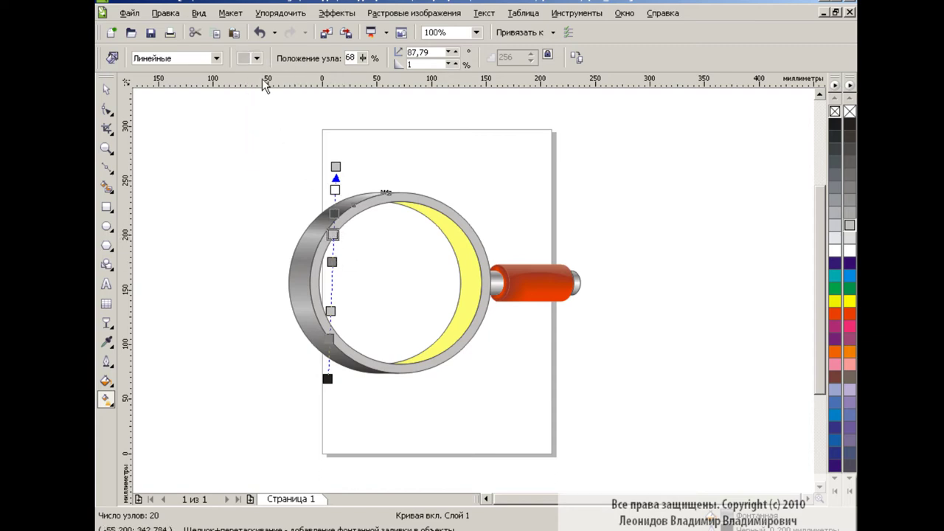
left_click(258, 59)
left_click(244, 82)
left_click(258, 58)
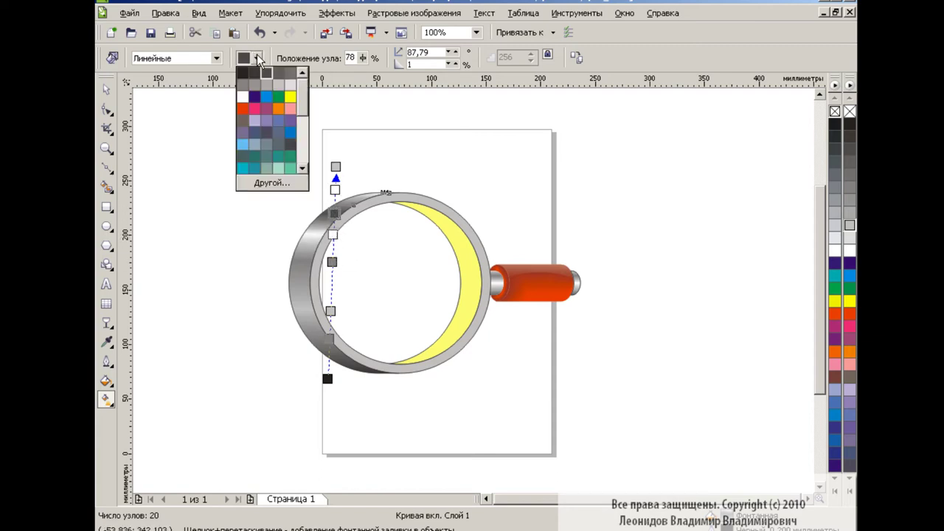
left_click(246, 93)
- Make the node at position 32 white and move the bottom node to position 11
left_click(330, 311)
left_click(258, 59)
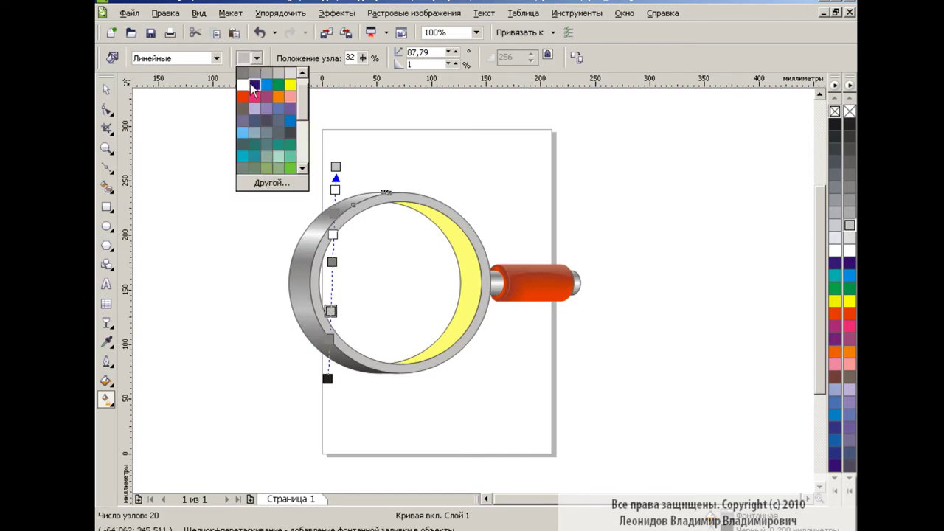
left_click(244, 91)
left_click(330, 338)
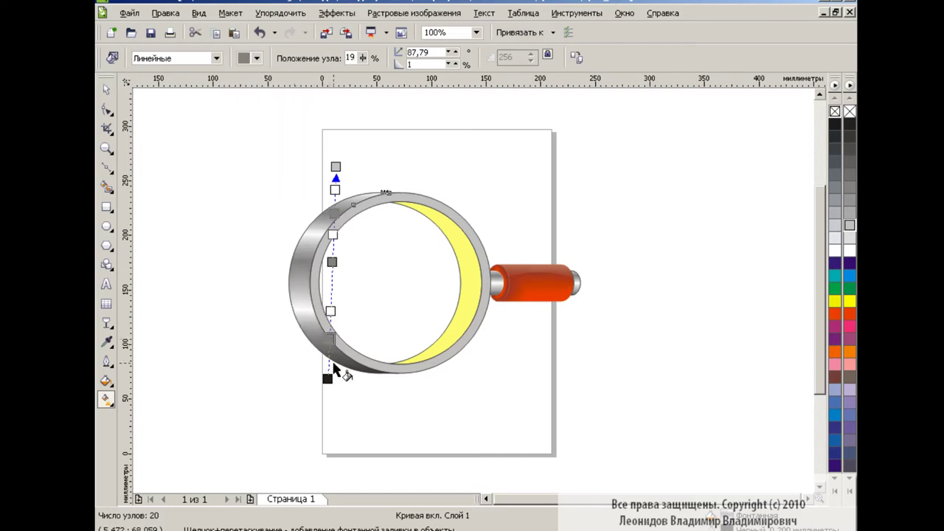
left_click_drag(330, 339, 327, 355)
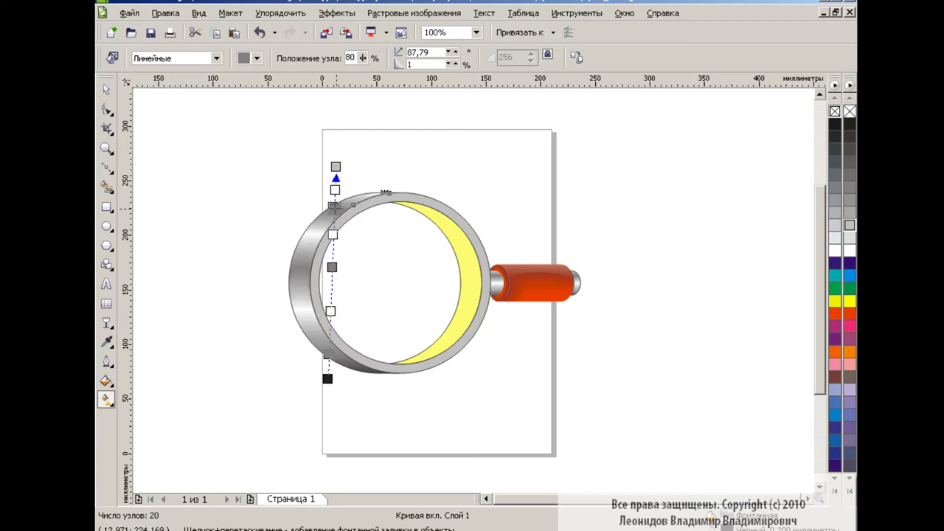
key("space")
left_click(218, 328)
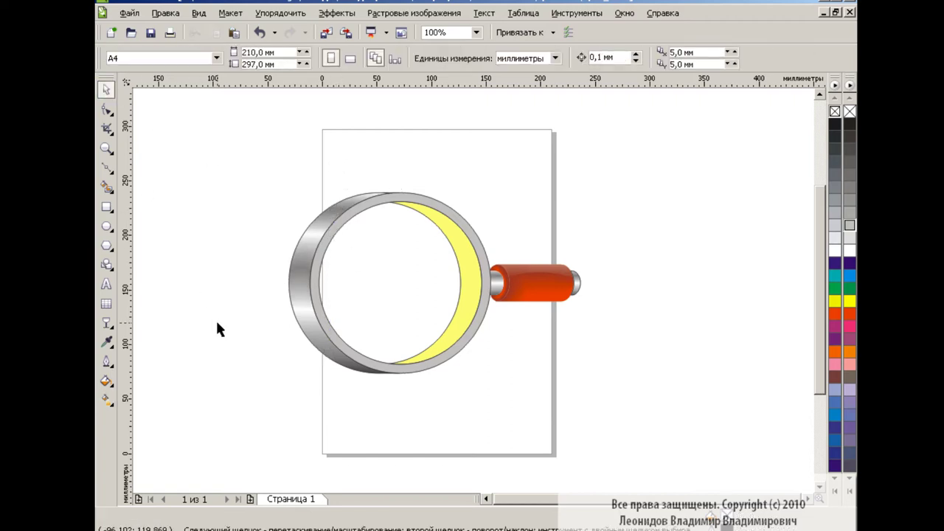
- Save the drawing and recolour the yellow crescent inside the ring grey
key("ctrl+s")
left_click(463, 270)
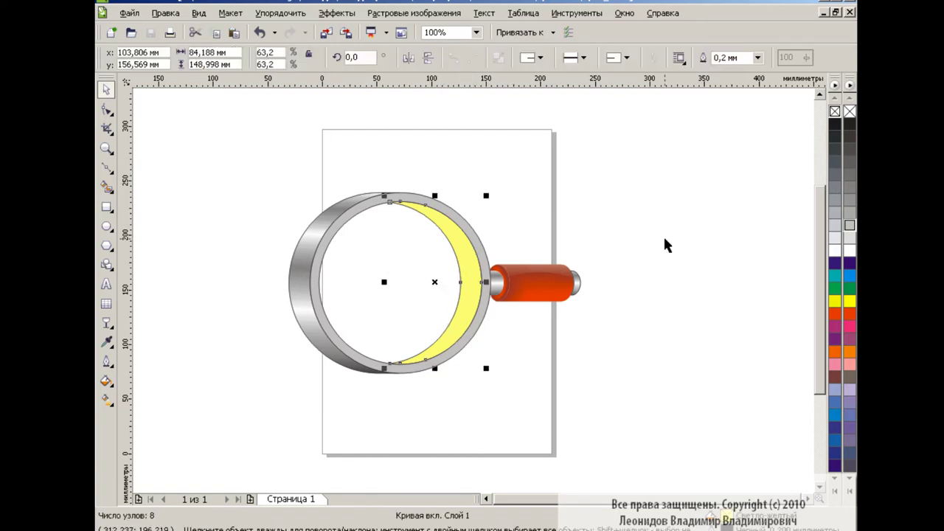
left_click(848, 213)
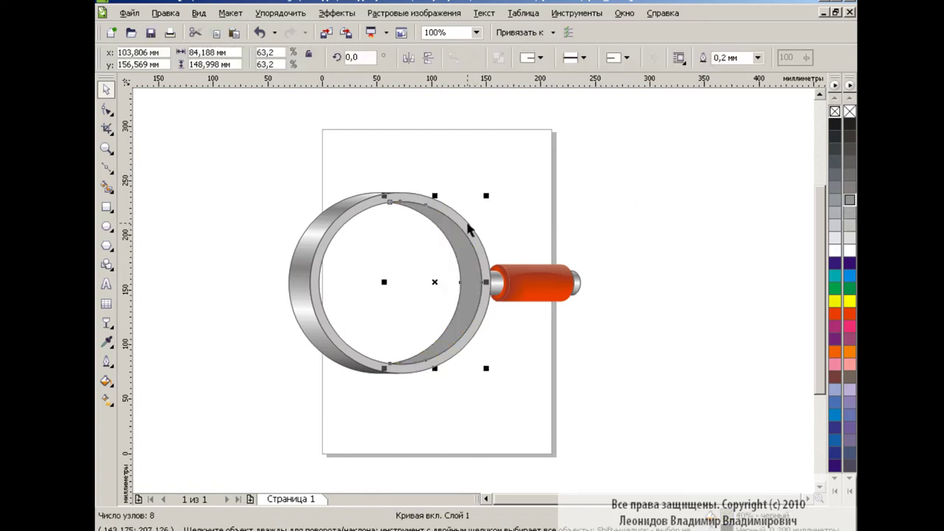
left_click(449, 204)
left_click(260, 249)
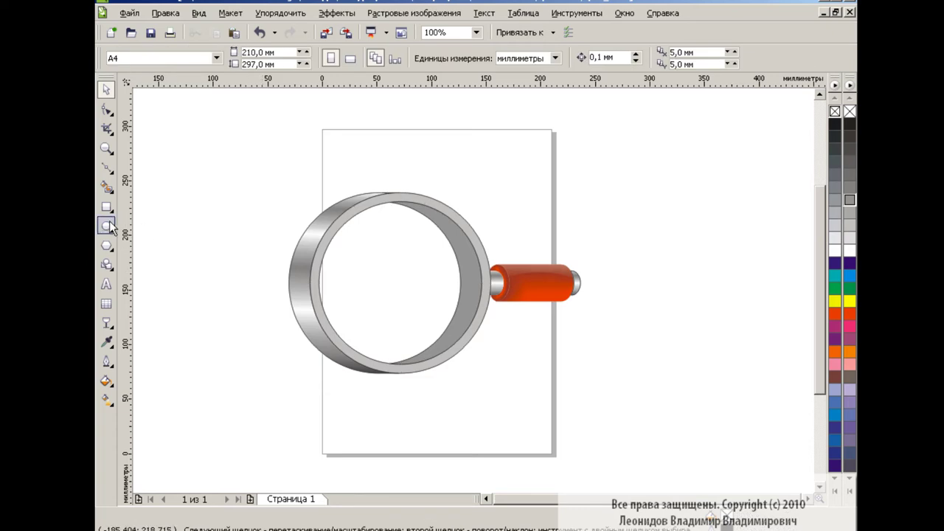
- Smart Fill the ring's inner opening as a new blue lens shape
left_click(107, 188)
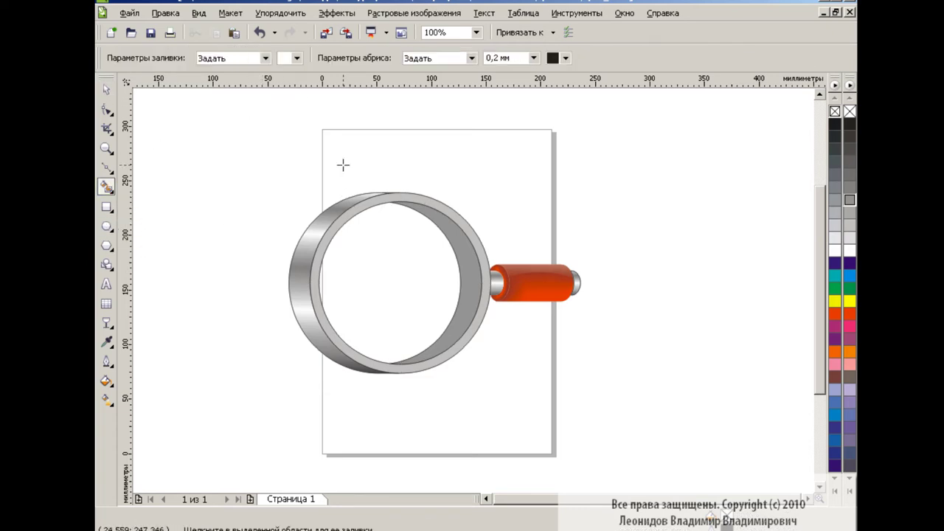
left_click(296, 58)
left_click(307, 70)
left_click(408, 256)
- Reshape the lens curve at its top, bottom and right to match the ring's rim
key("F10")
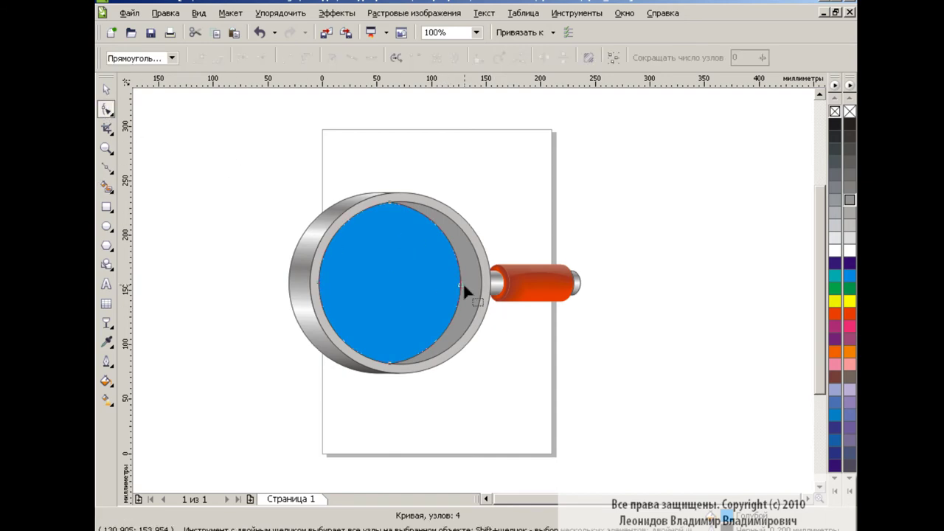
left_click(471, 288)
left_click_drag(471, 292, 469, 288)
left_click_drag(437, 204, 438, 202)
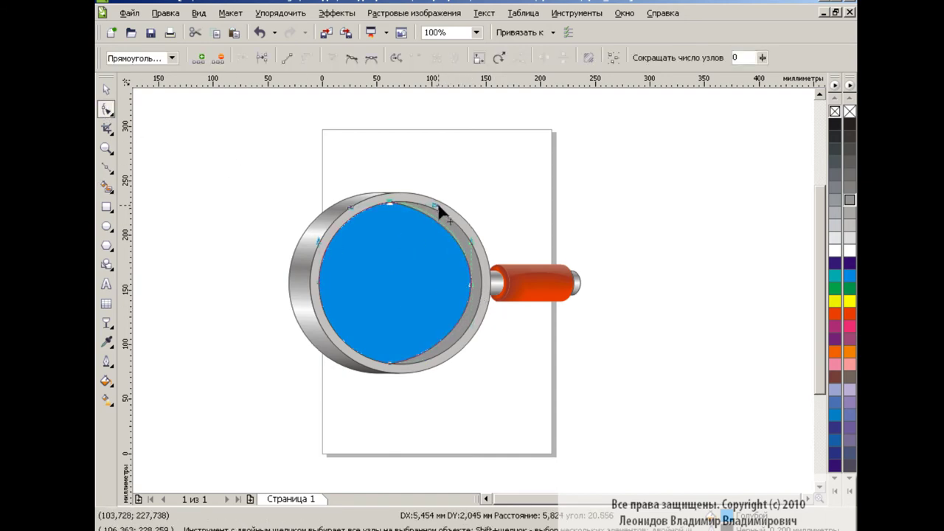
left_click_drag(432, 367, 439, 370)
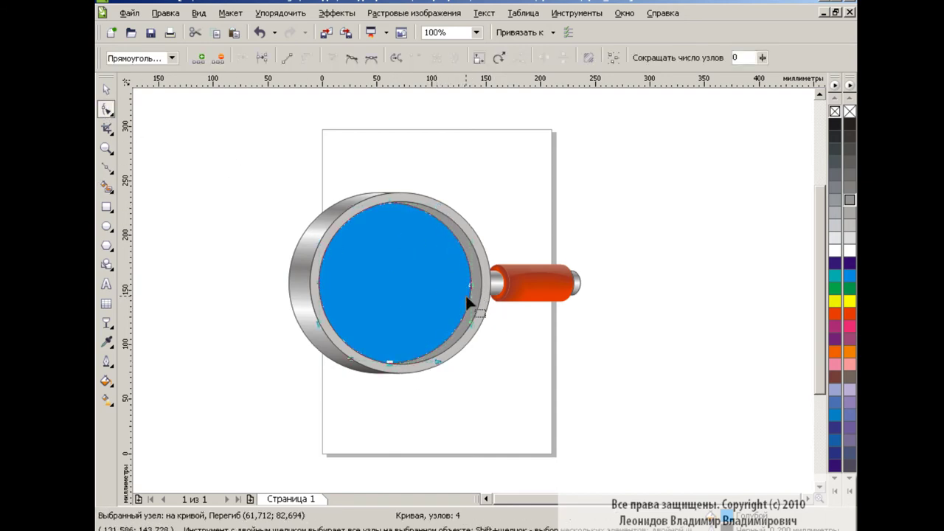
key("space")
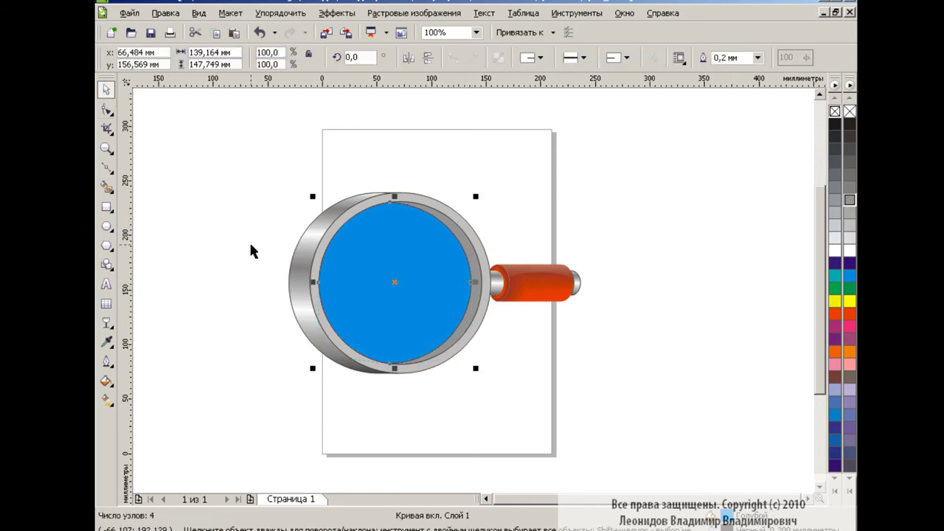
- Set the lens shape to No Fill and check its top and bottom nodes
left_click(850, 111)
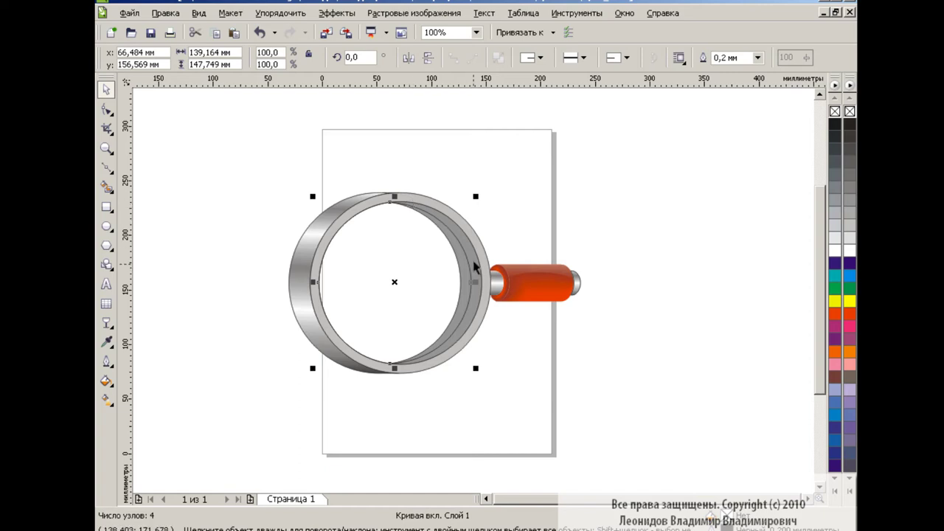
key("space")
left_click(389, 201)
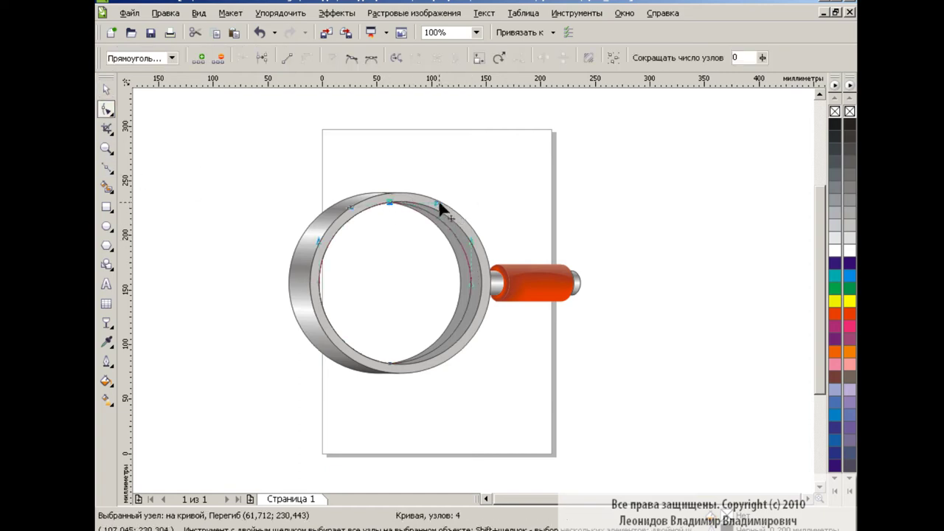
left_click(390, 363)
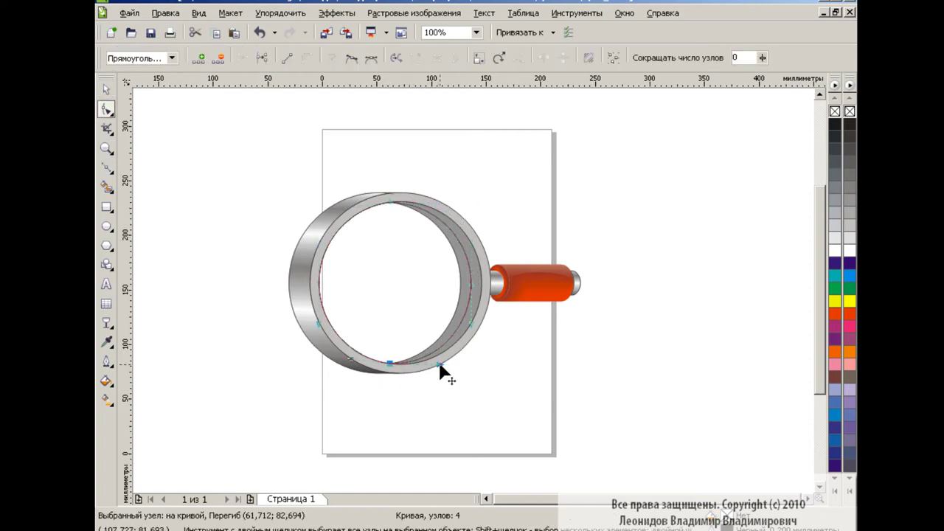
key("space")
left_click(525, 356)
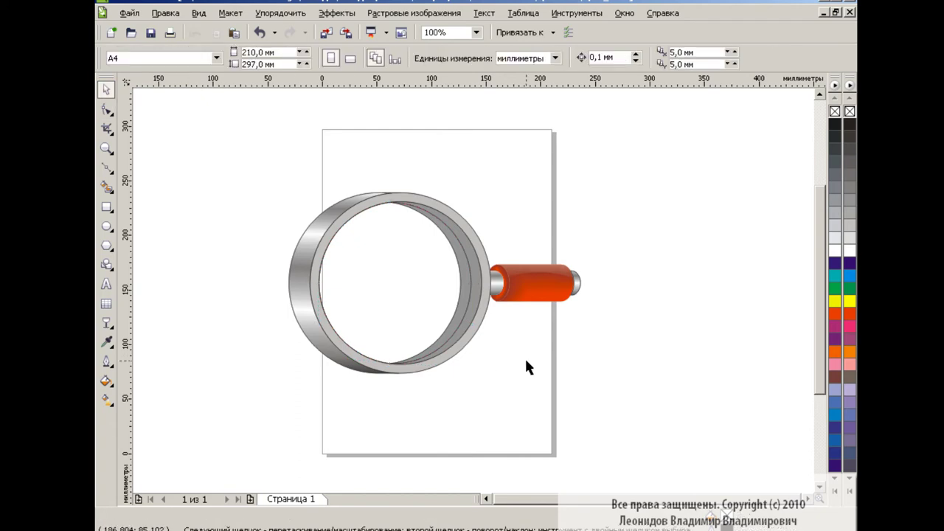
left_click(398, 257)
left_click(850, 200)
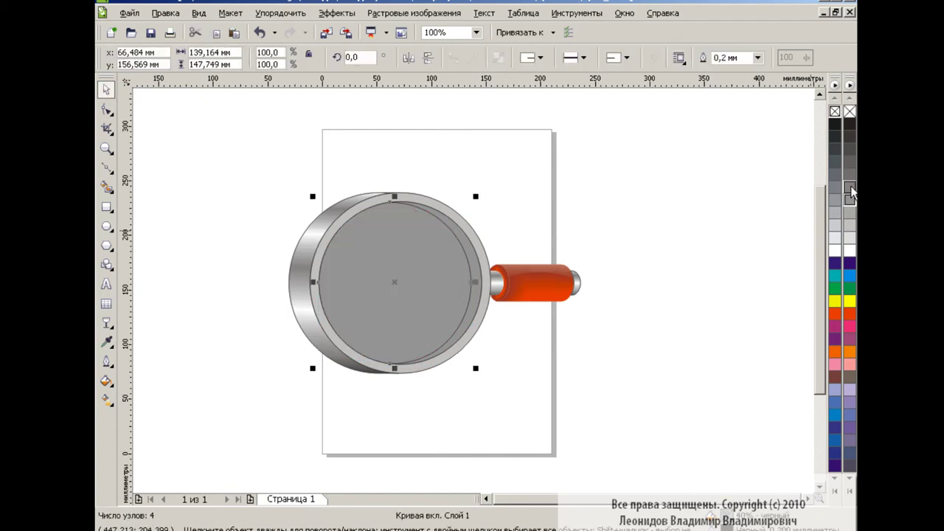
left_click(851, 212)
left_click(106, 323)
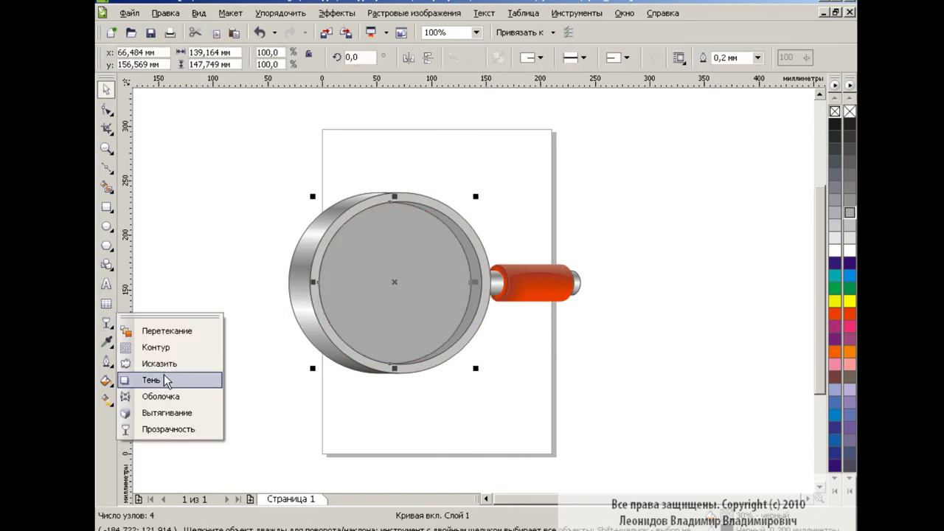
left_click(169, 428)
left_click(199, 58)
left_click(148, 101)
mouse_move(395, 282)
left_mouse_down()
mouse_move(429, 298)
mouse_move(390, 246)
mouse_move(405, 259)
left_mouse_up()
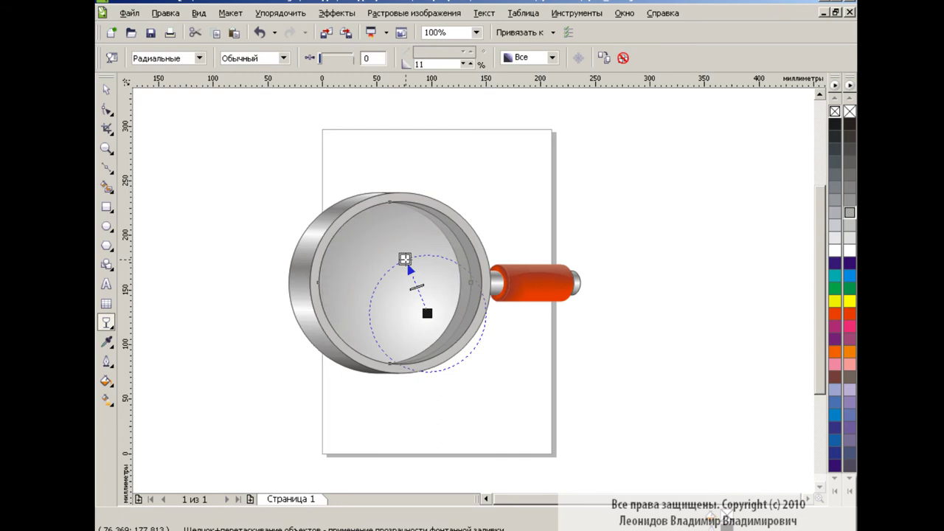
key("space")
left_click(272, 316)
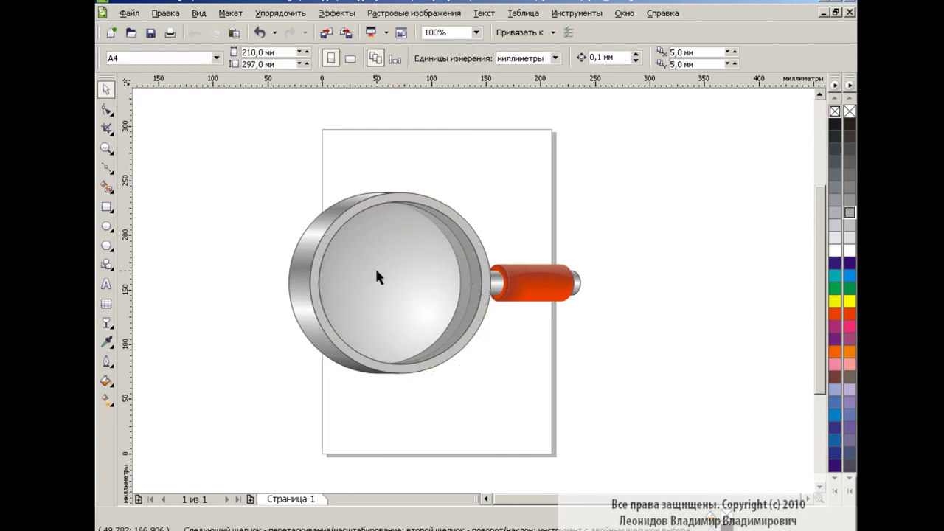
left_click(354, 273)
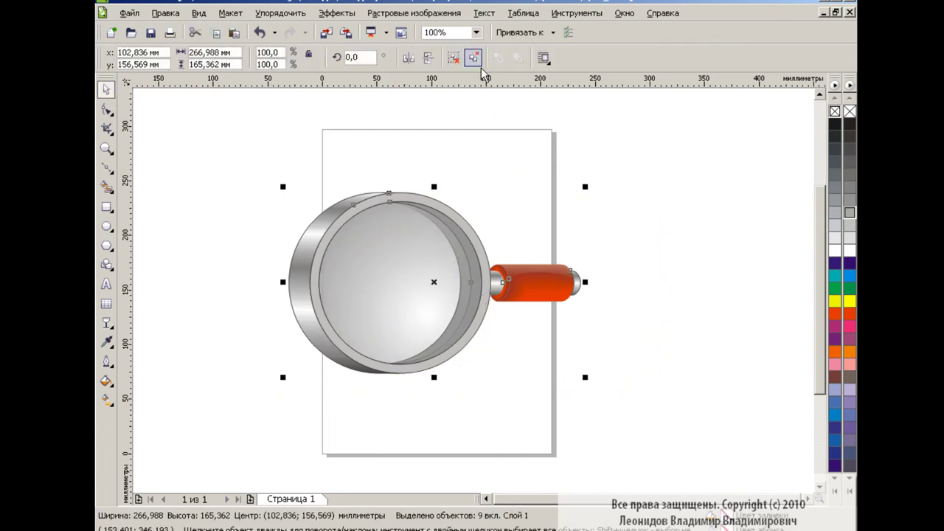
left_click(107, 226)
left_click(147, 217)
left_click_drag(225, 233, 443, 385)
left_click(850, 263)
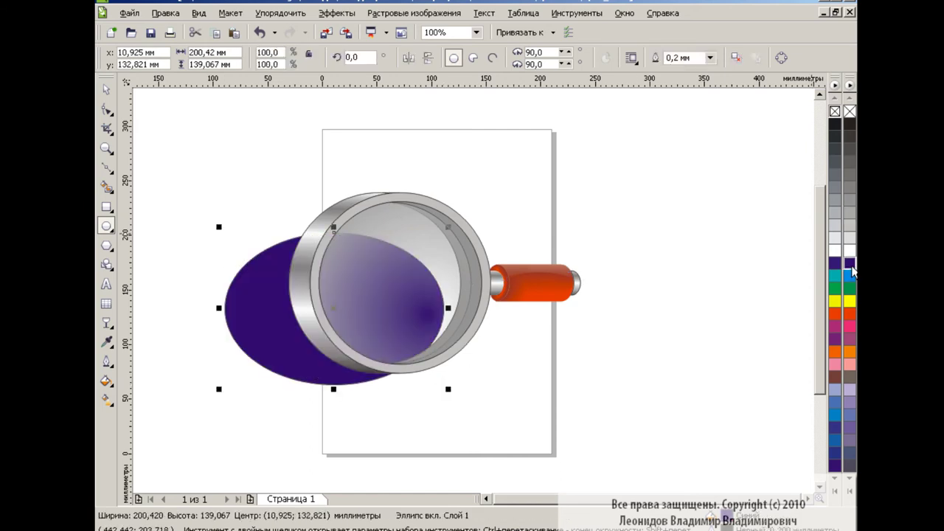
left_click(259, 32)
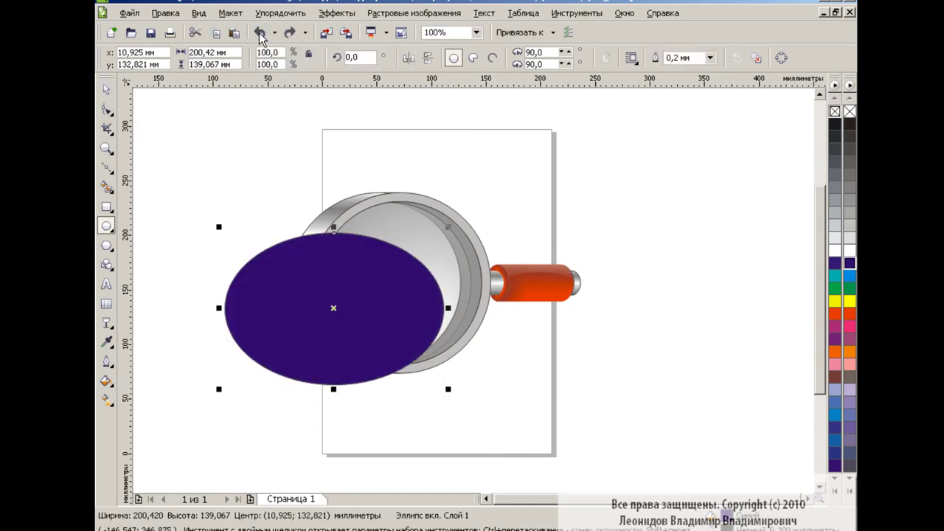
left_click(259, 33)
left_click(259, 32)
key("space")
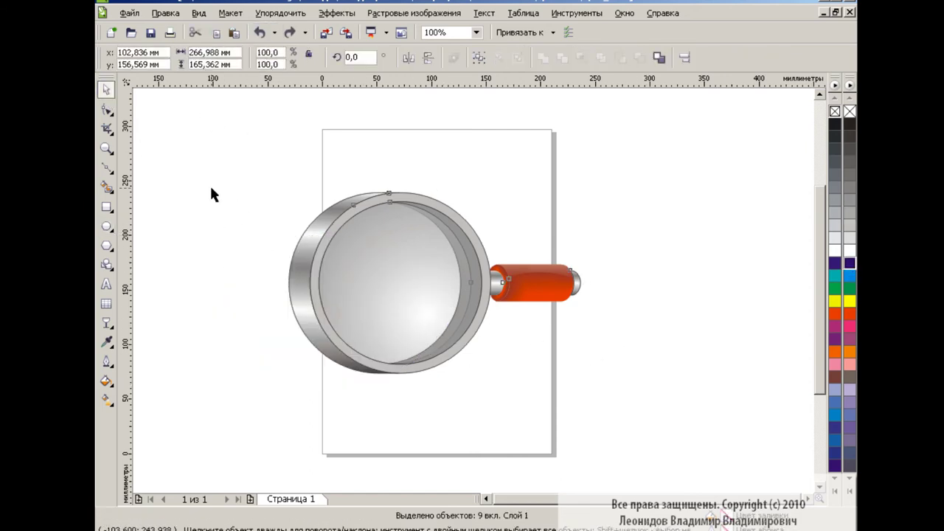
left_click(460, 268)
left_click(539, 340)
- Draw a Bezier arc across the lens, Smart Fill the enclosed area, and delete the arc
left_click(108, 169)
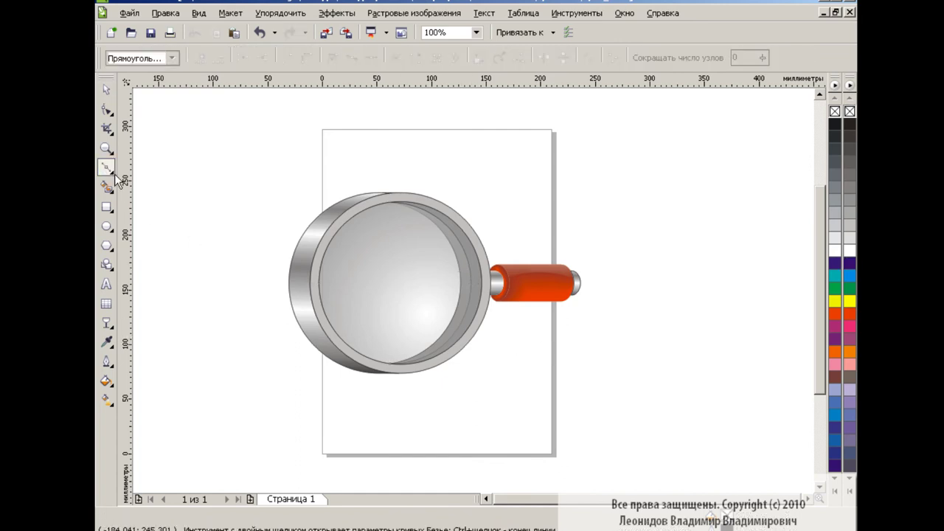
left_click_drag(499, 245, 648, 289)
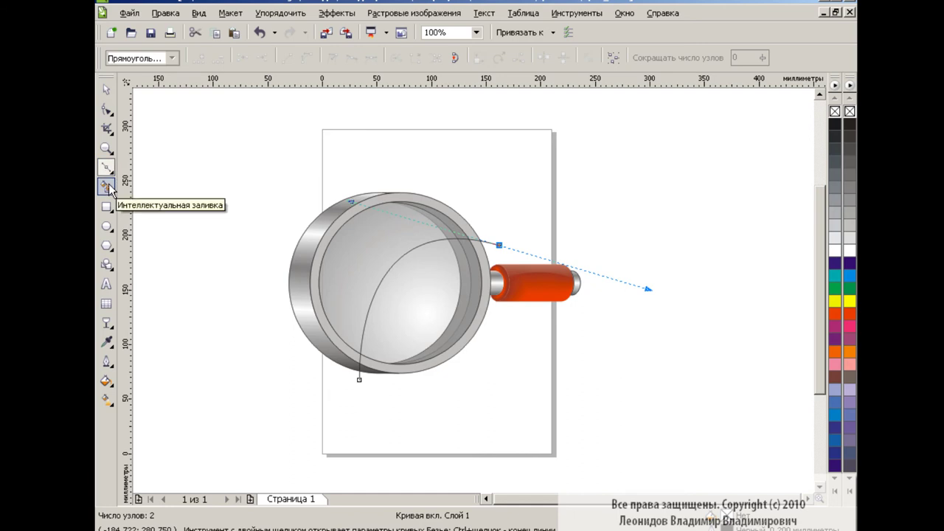
left_click(106, 187)
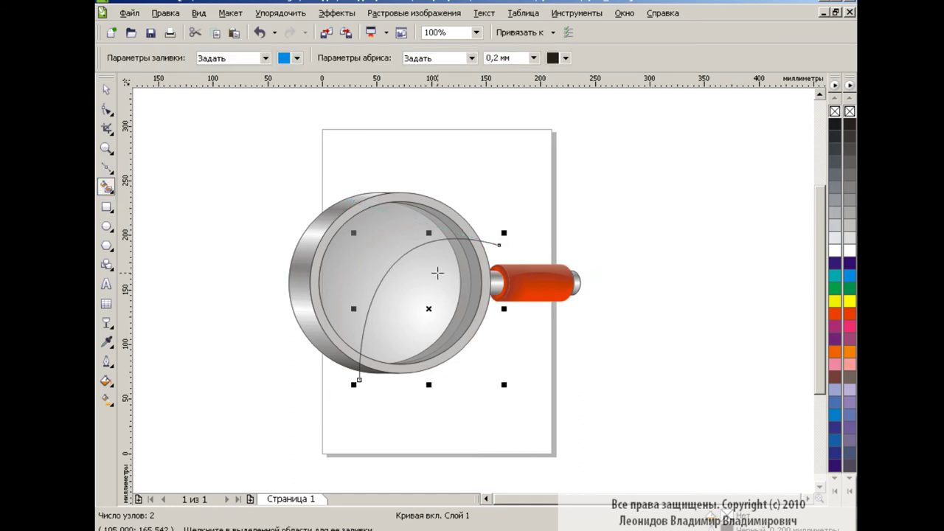
left_click(437, 274)
left_click(106, 90)
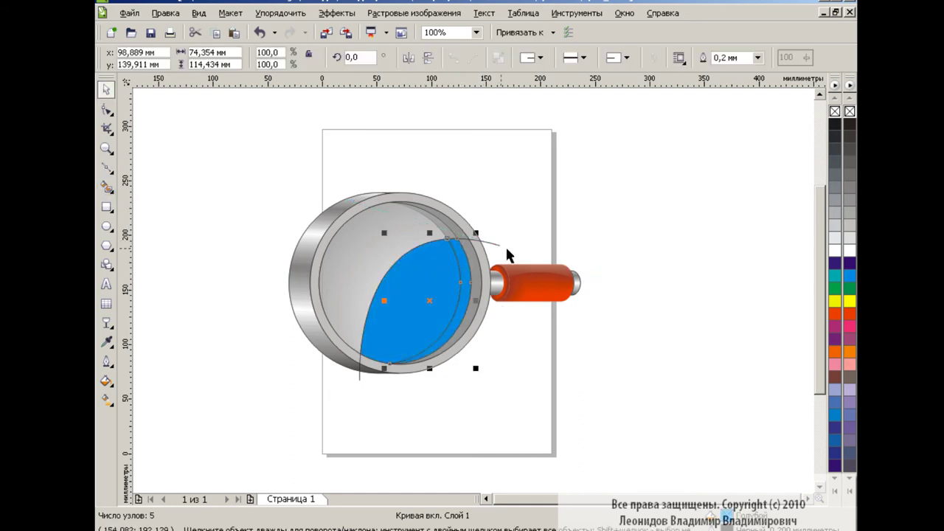
left_click(499, 247, "shift")
left_click(537, 58)
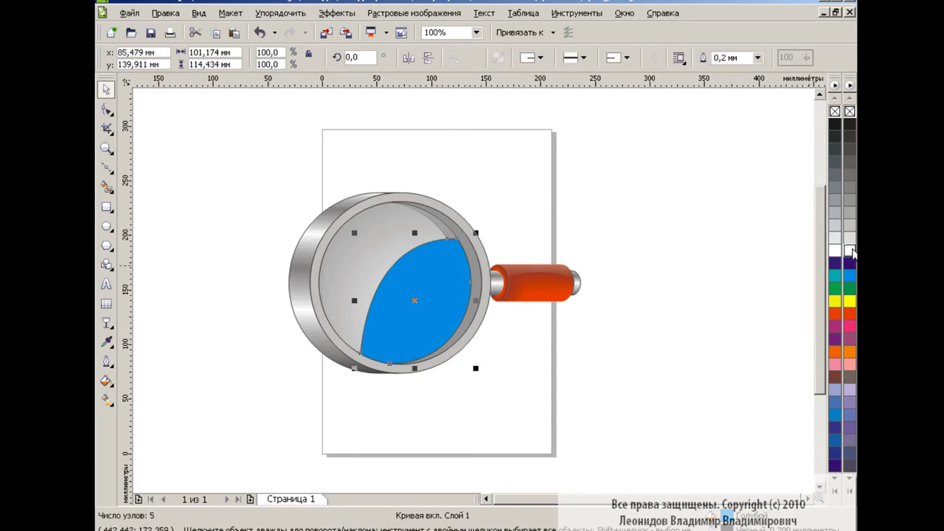
- Fill the highlight shape white and give it uniform transparency of 89
left_click(850, 251)
left_click(108, 322)
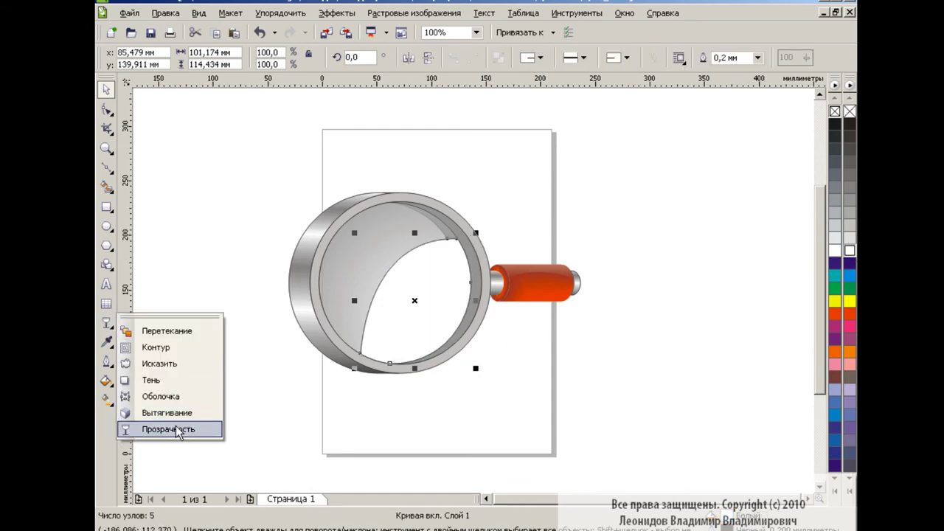
left_click(171, 427)
left_click(200, 57)
left_click(177, 81)
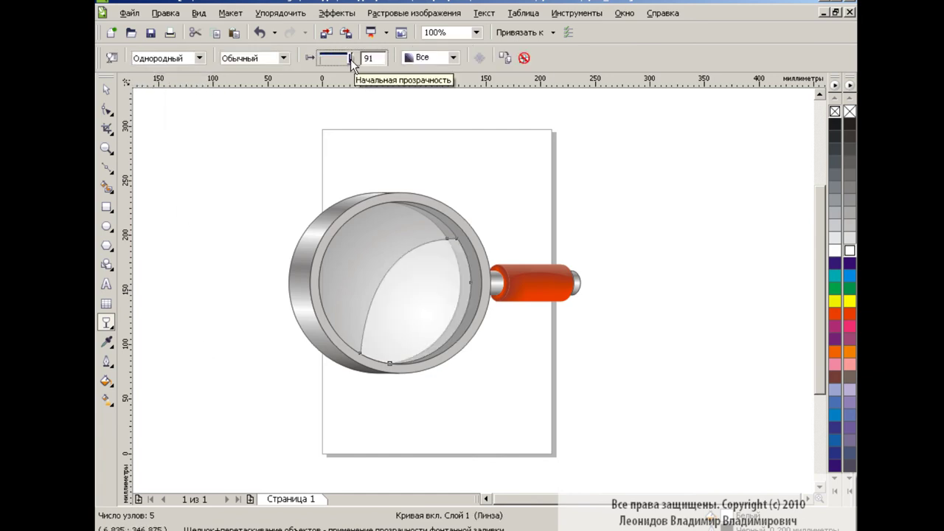
left_click(349, 59)
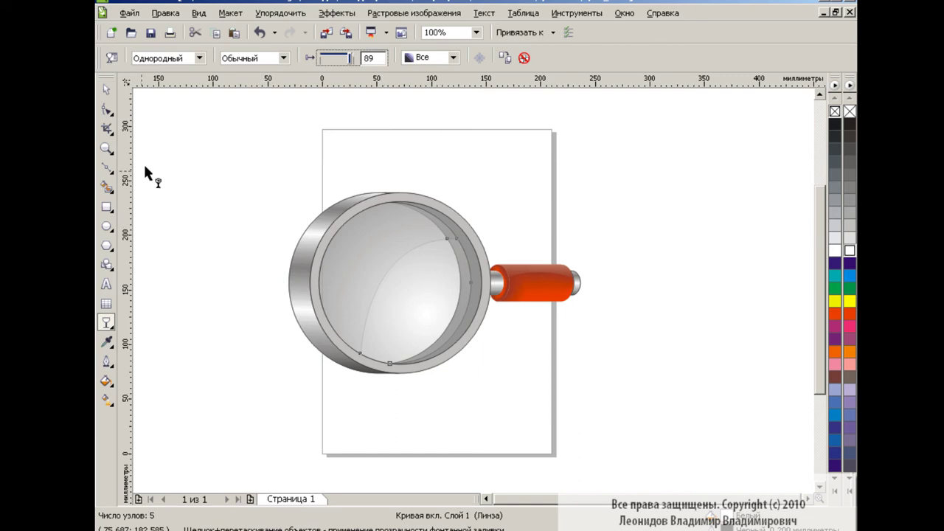
key("space")
- Group all ten parts of the magnifying glass
left_click_drag(274, 166, 524, 417)
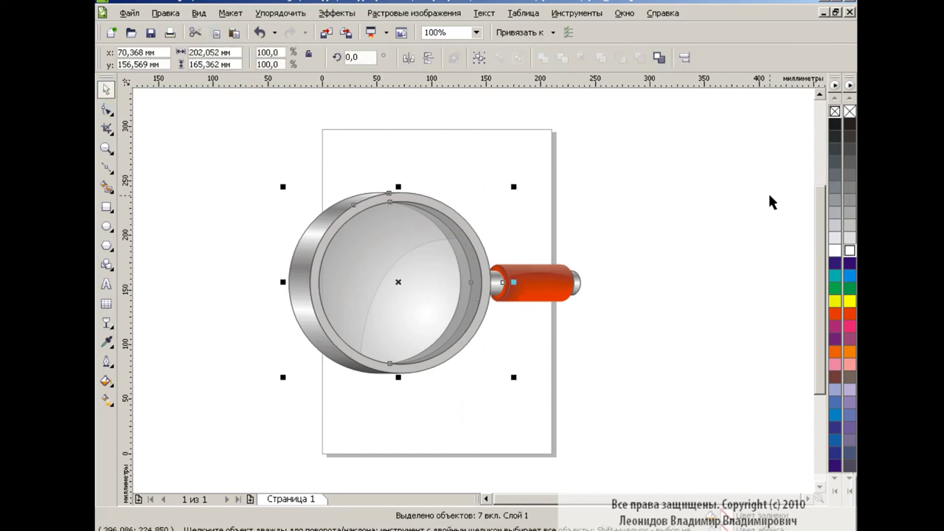
left_click(656, 304)
left_click_drag(258, 174, 652, 396)
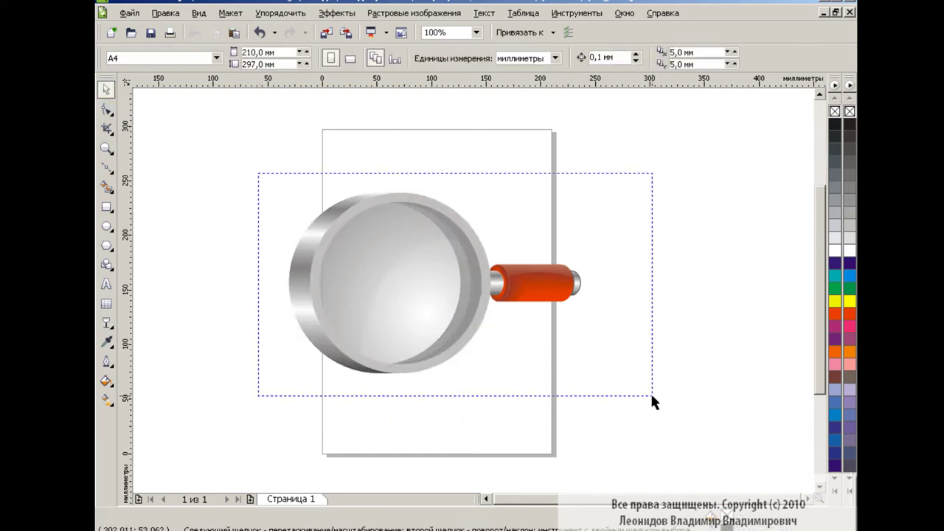
left_click(626, 365)
left_click_drag(251, 160, 653, 421)
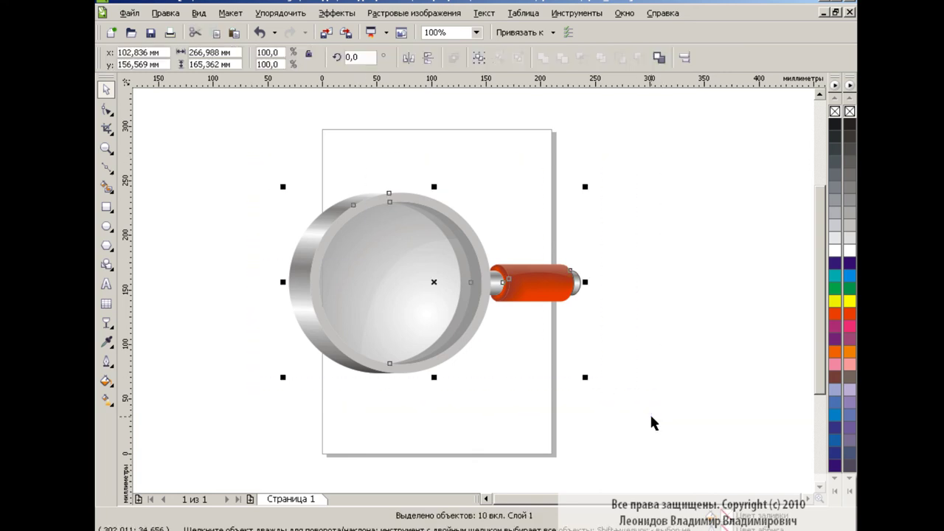
left_click(478, 57)
mouse_move(443, 278)
left_mouse_down()
mouse_move(502, 267)
mouse_move(501, 236)
left_mouse_up()
- Scale the magnifier group to 64.5%, move it up-right, and tilt it clockwise
left_click(559, 376)
left_click_drag(653, 139, 556, 213)
left_click_drag(447, 259, 487, 234)
left_click(487, 236)
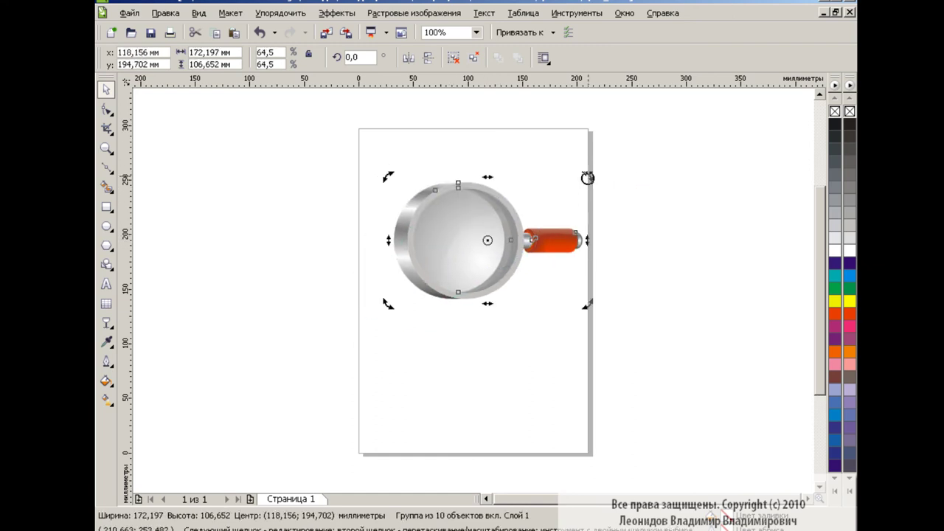
left_click_drag(588, 177, 599, 218)
left_click(663, 230)
left_click(457, 228)
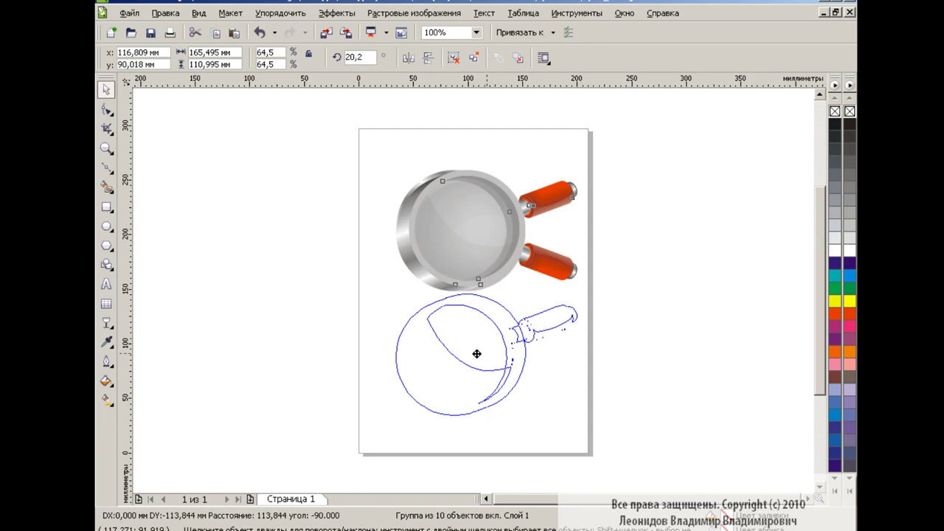
- Place a vertically mirrored copy below, convert it to a bitmap, and fade it with linear transparency
left_click_drag(485, 164, 486, 419)
left_click(393, 16)
left_click(436, 32)
left_click(386, 354)
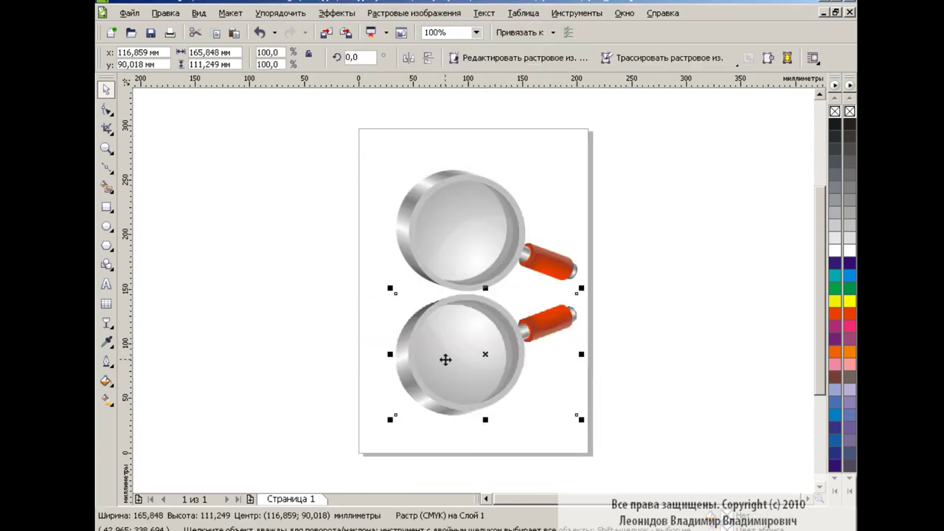
left_click(107, 323)
mouse_move(472, 244)
left_mouse_down()
mouse_move(470, 367)
mouse_move(473, 356)
left_mouse_up()
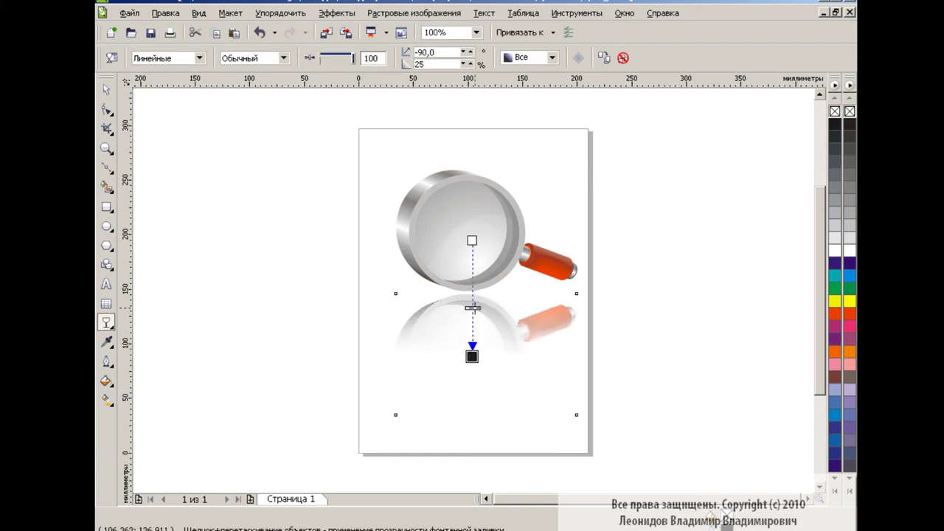
- Angle the reflection's fade to -90° and squash the reflection to 67.3% height
left_click_drag(474, 297, 472, 321)
left_click(106, 89)
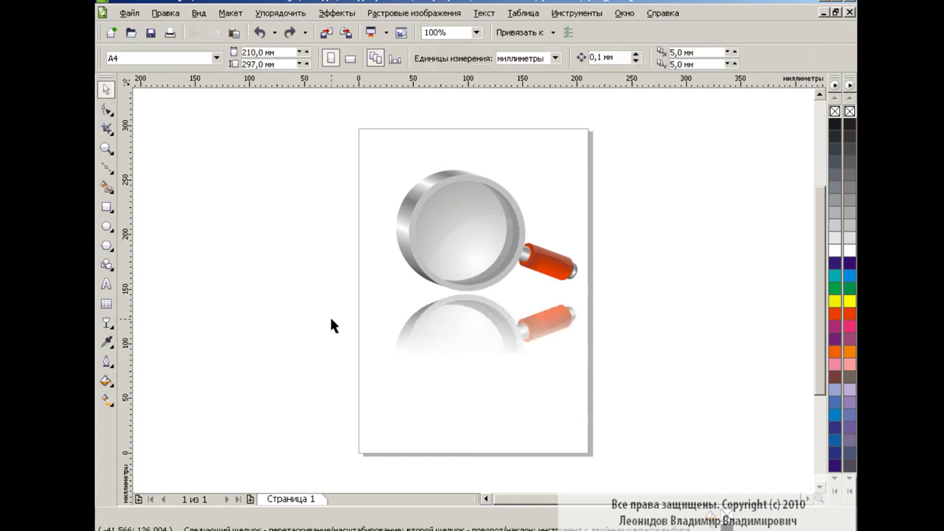
left_click_drag(485, 419, 485, 380)
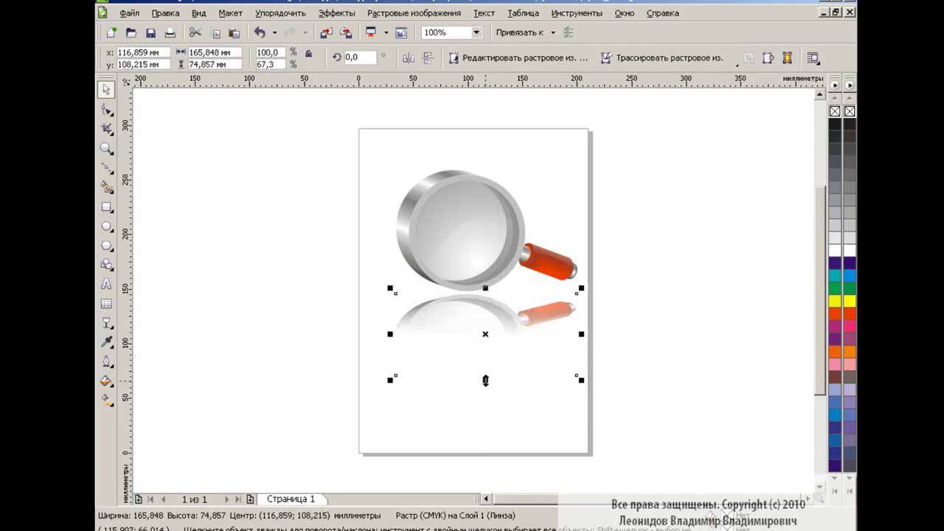
key("Escape")
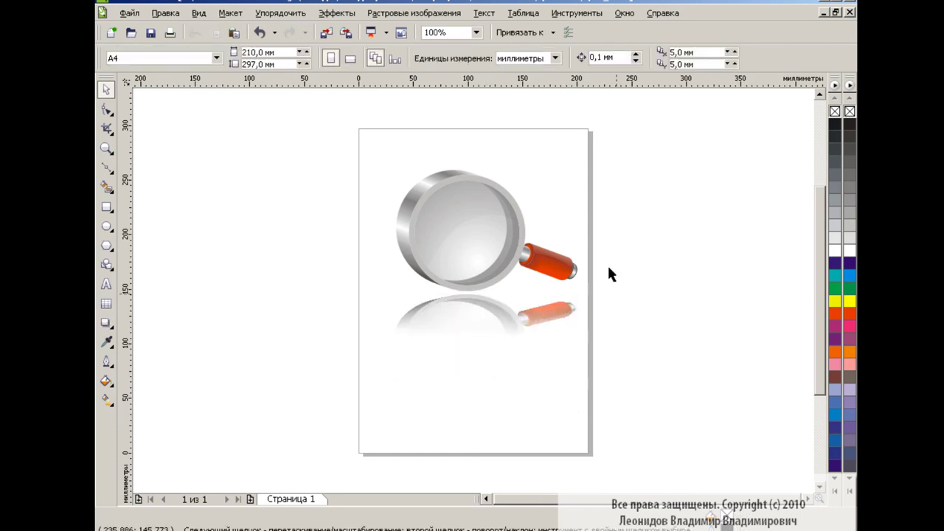
left_click(559, 267)
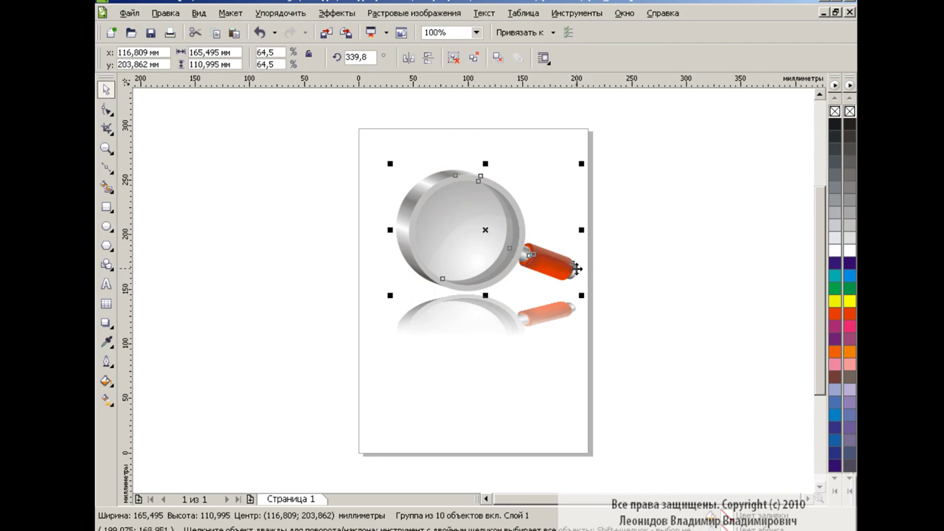
left_click(640, 262)
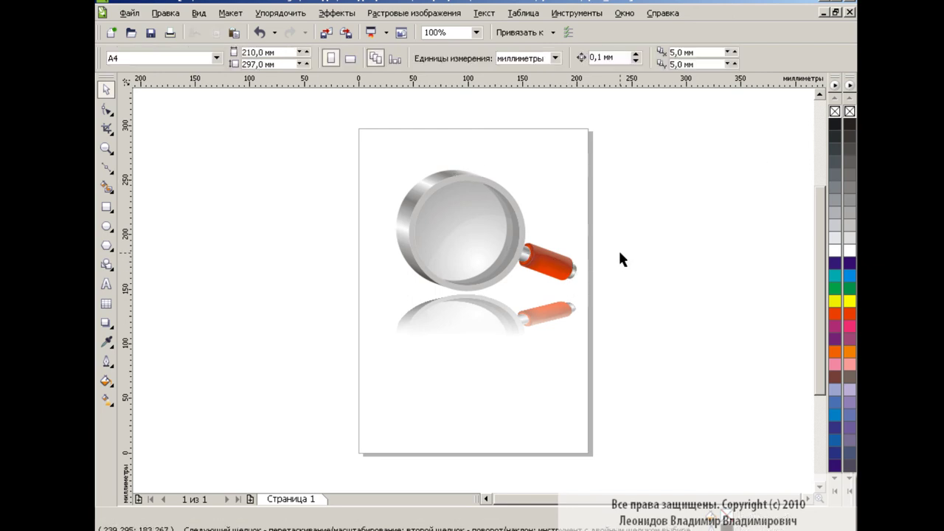